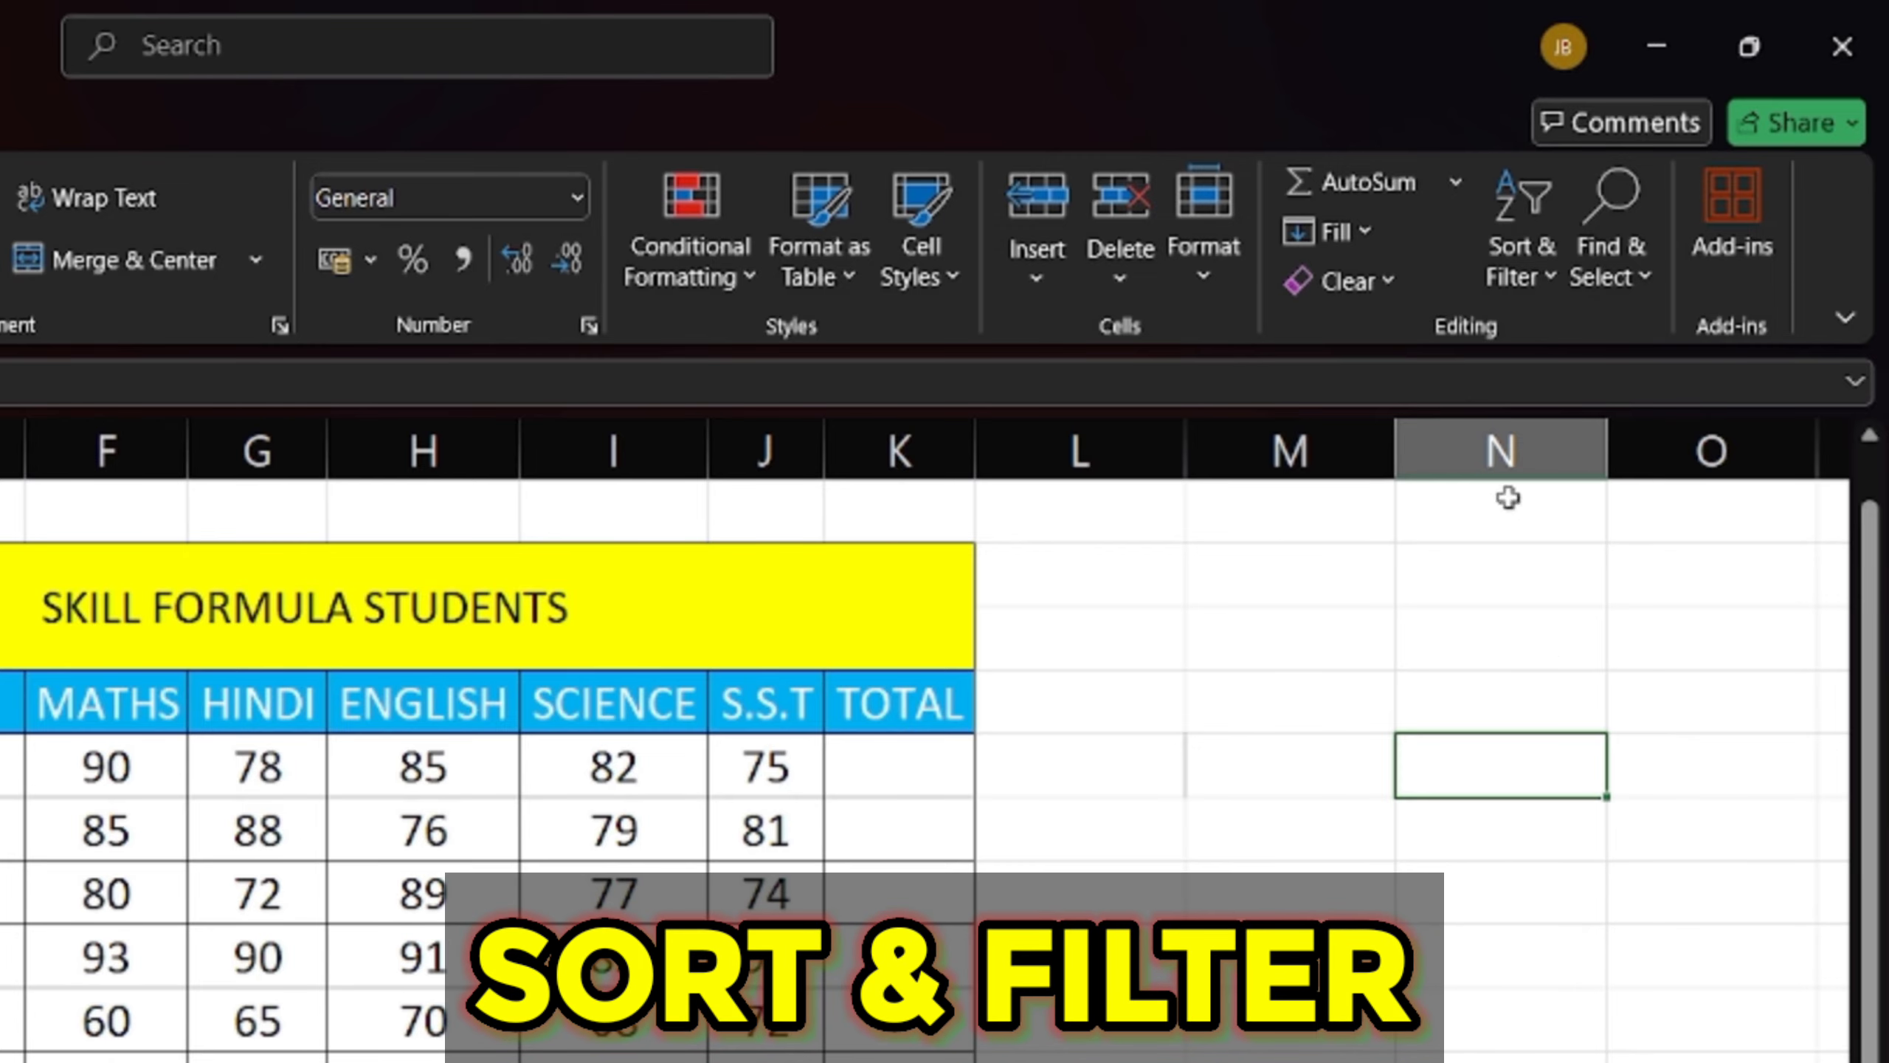
Sort only the student names in E6:E15 from A to Z, continuing with the current selection
click(1510, 225)
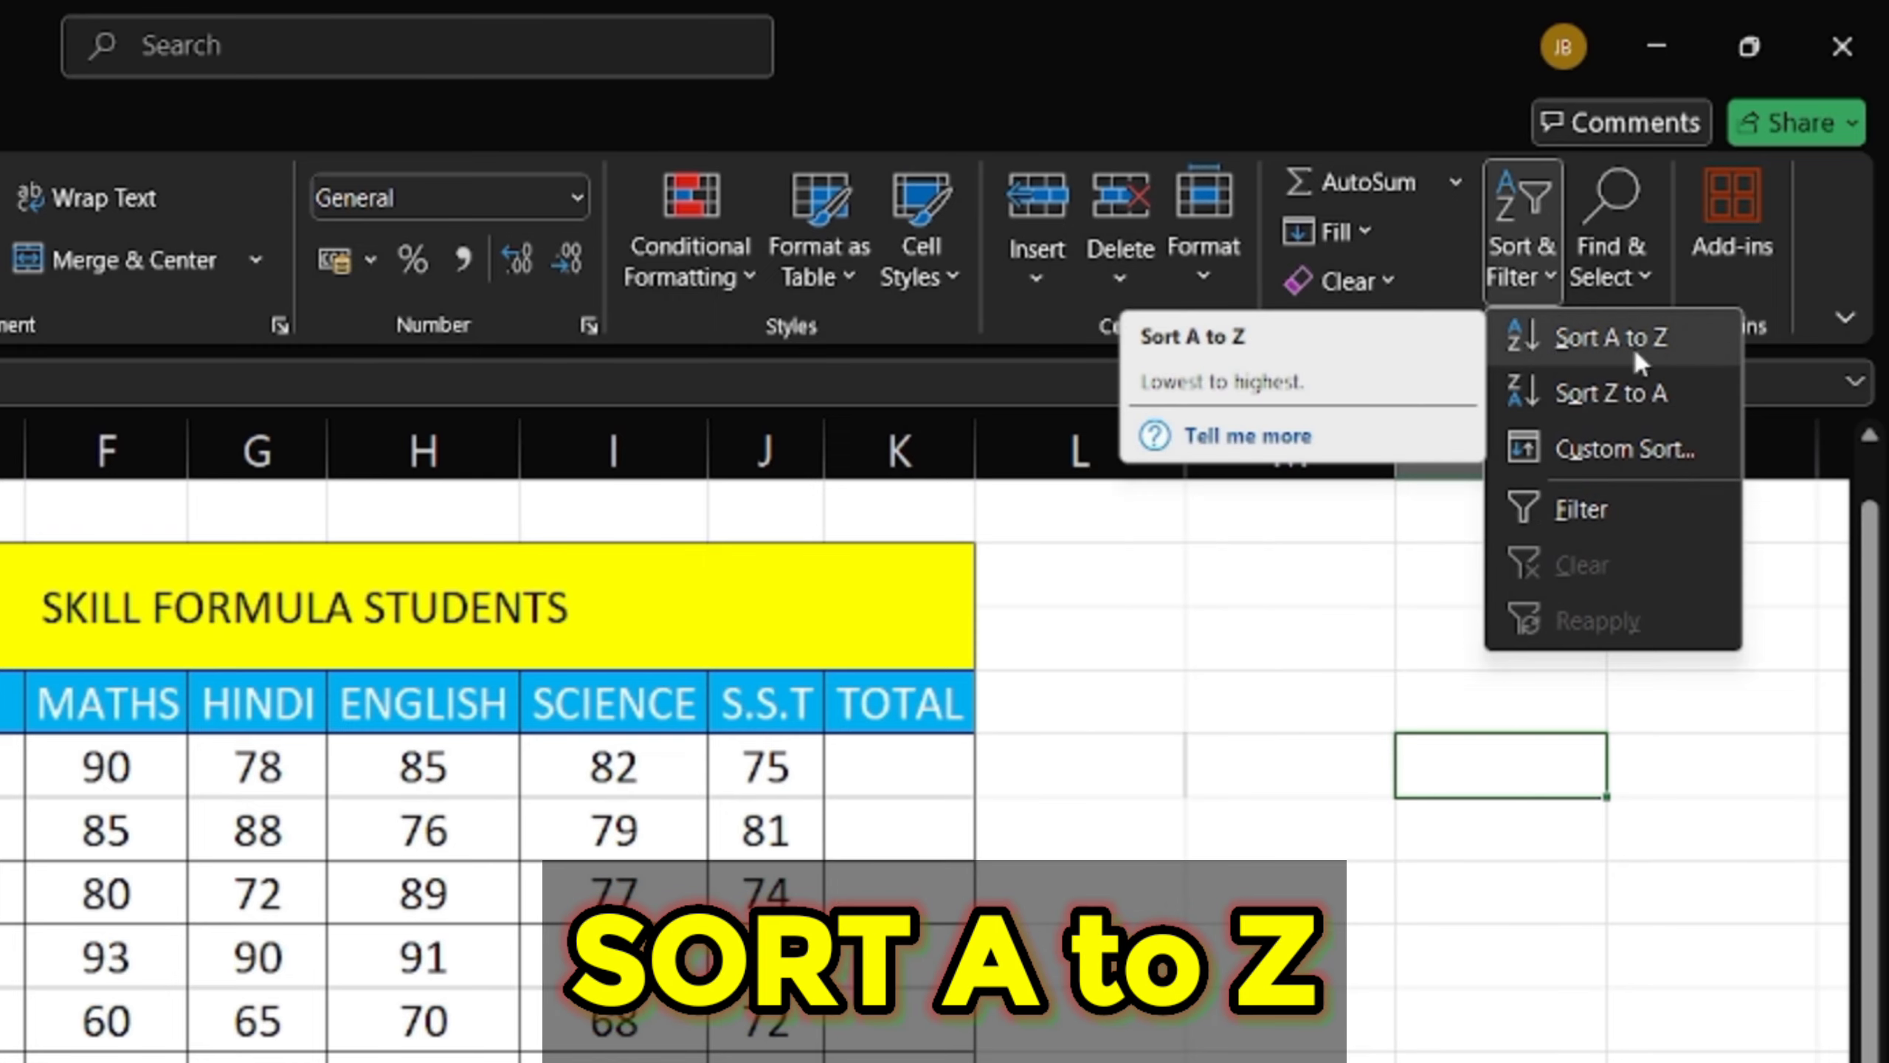
click(1331, 836)
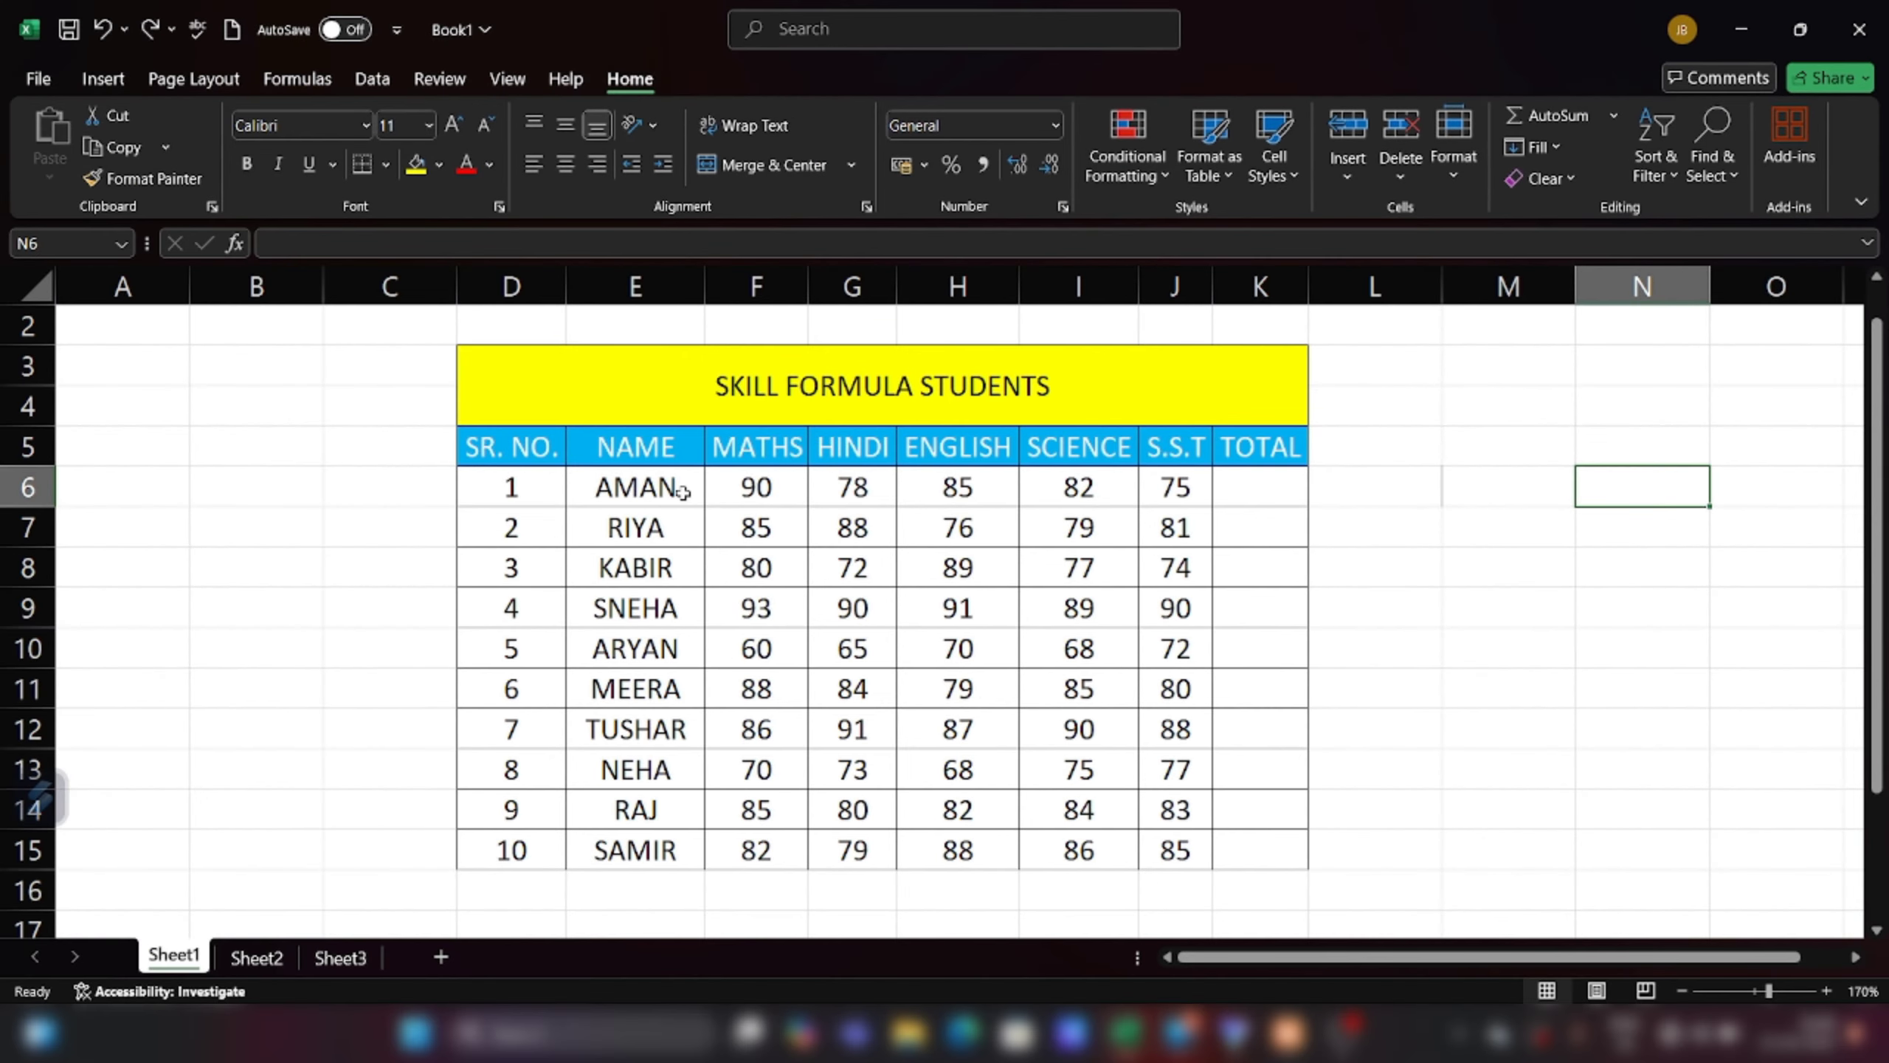
drag(675, 490, 663, 834)
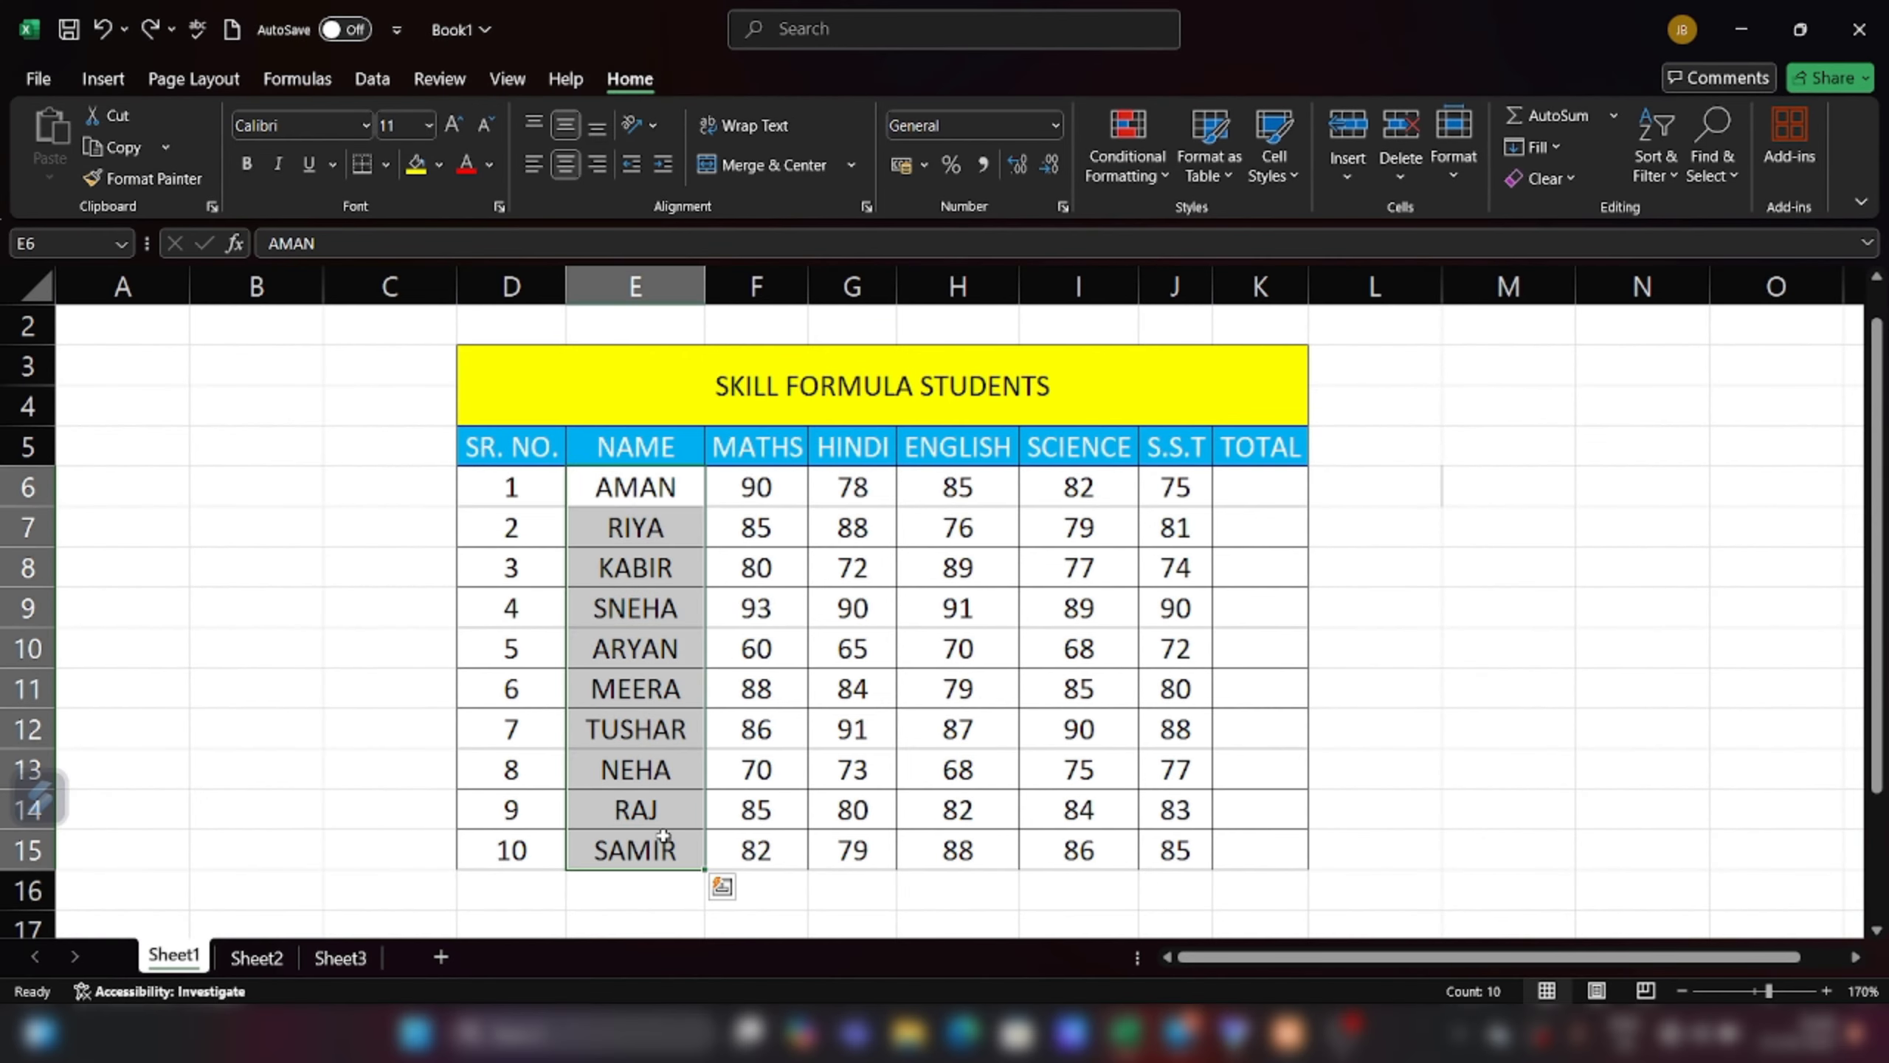
click(1659, 135)
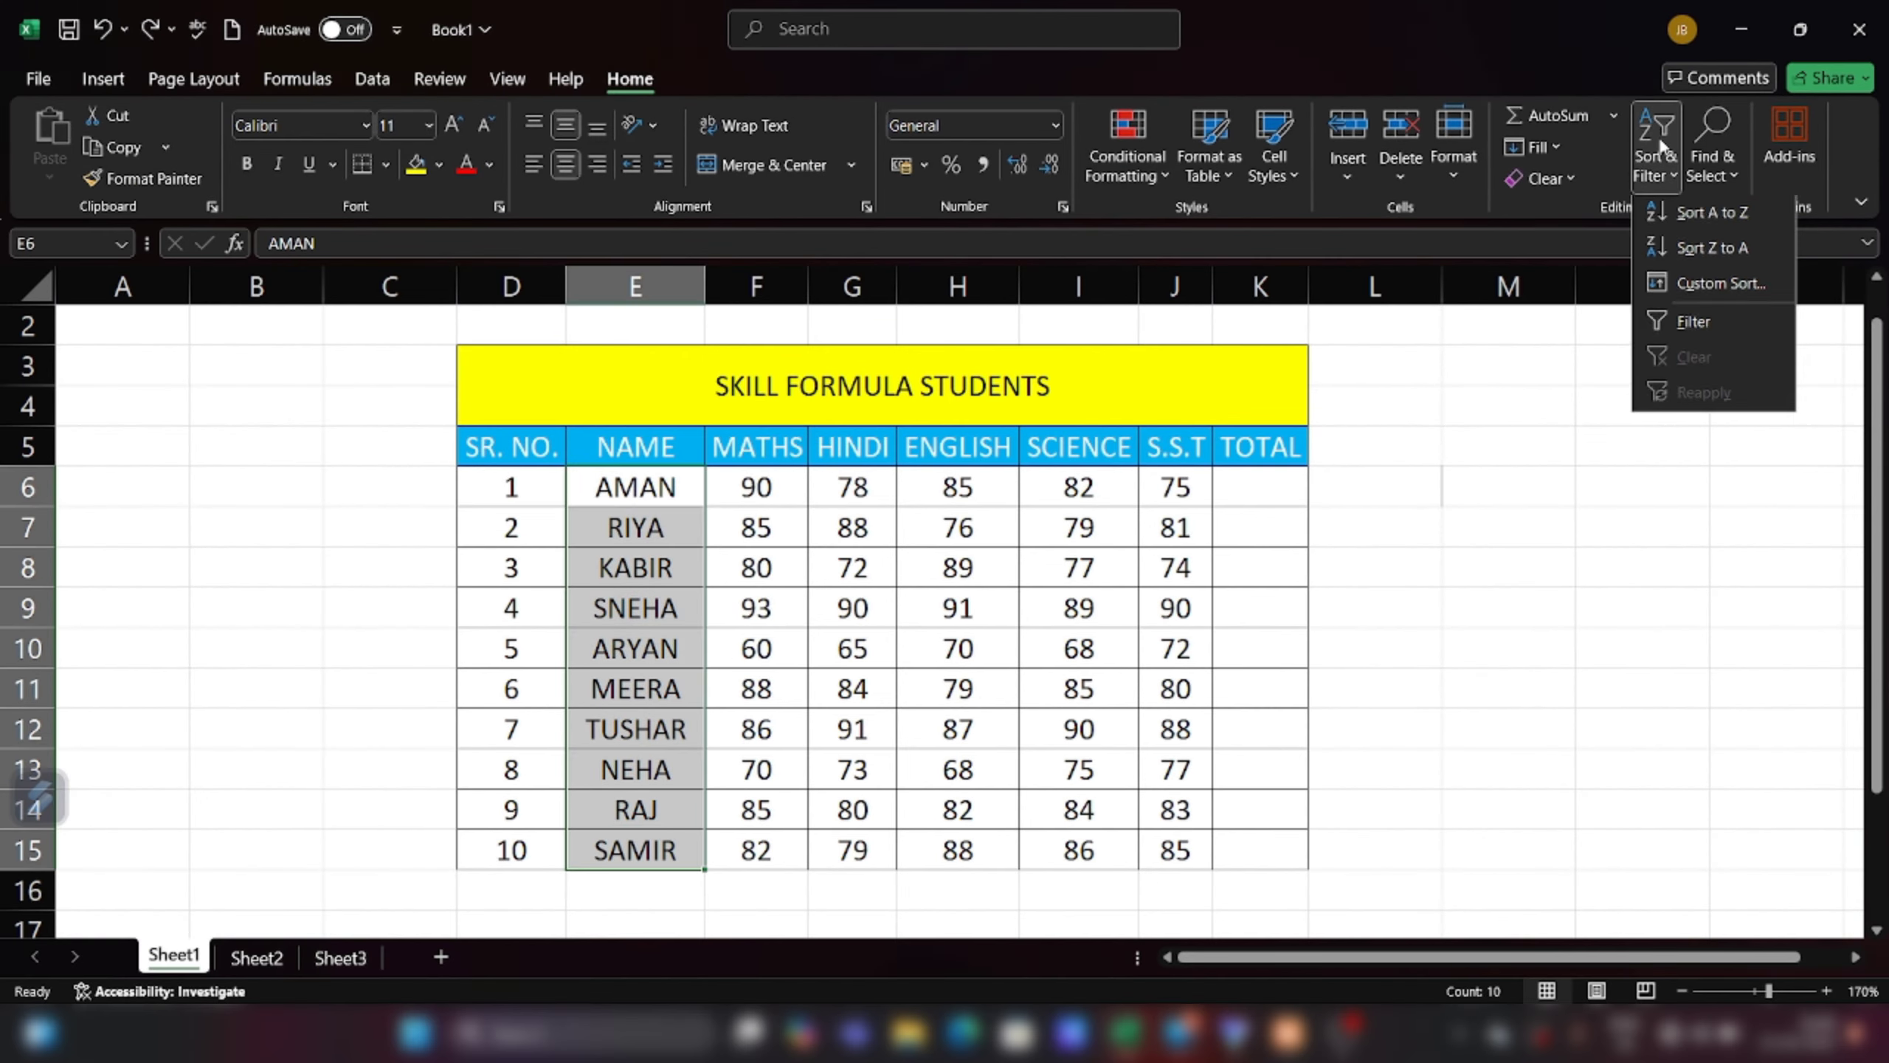
click(1738, 228)
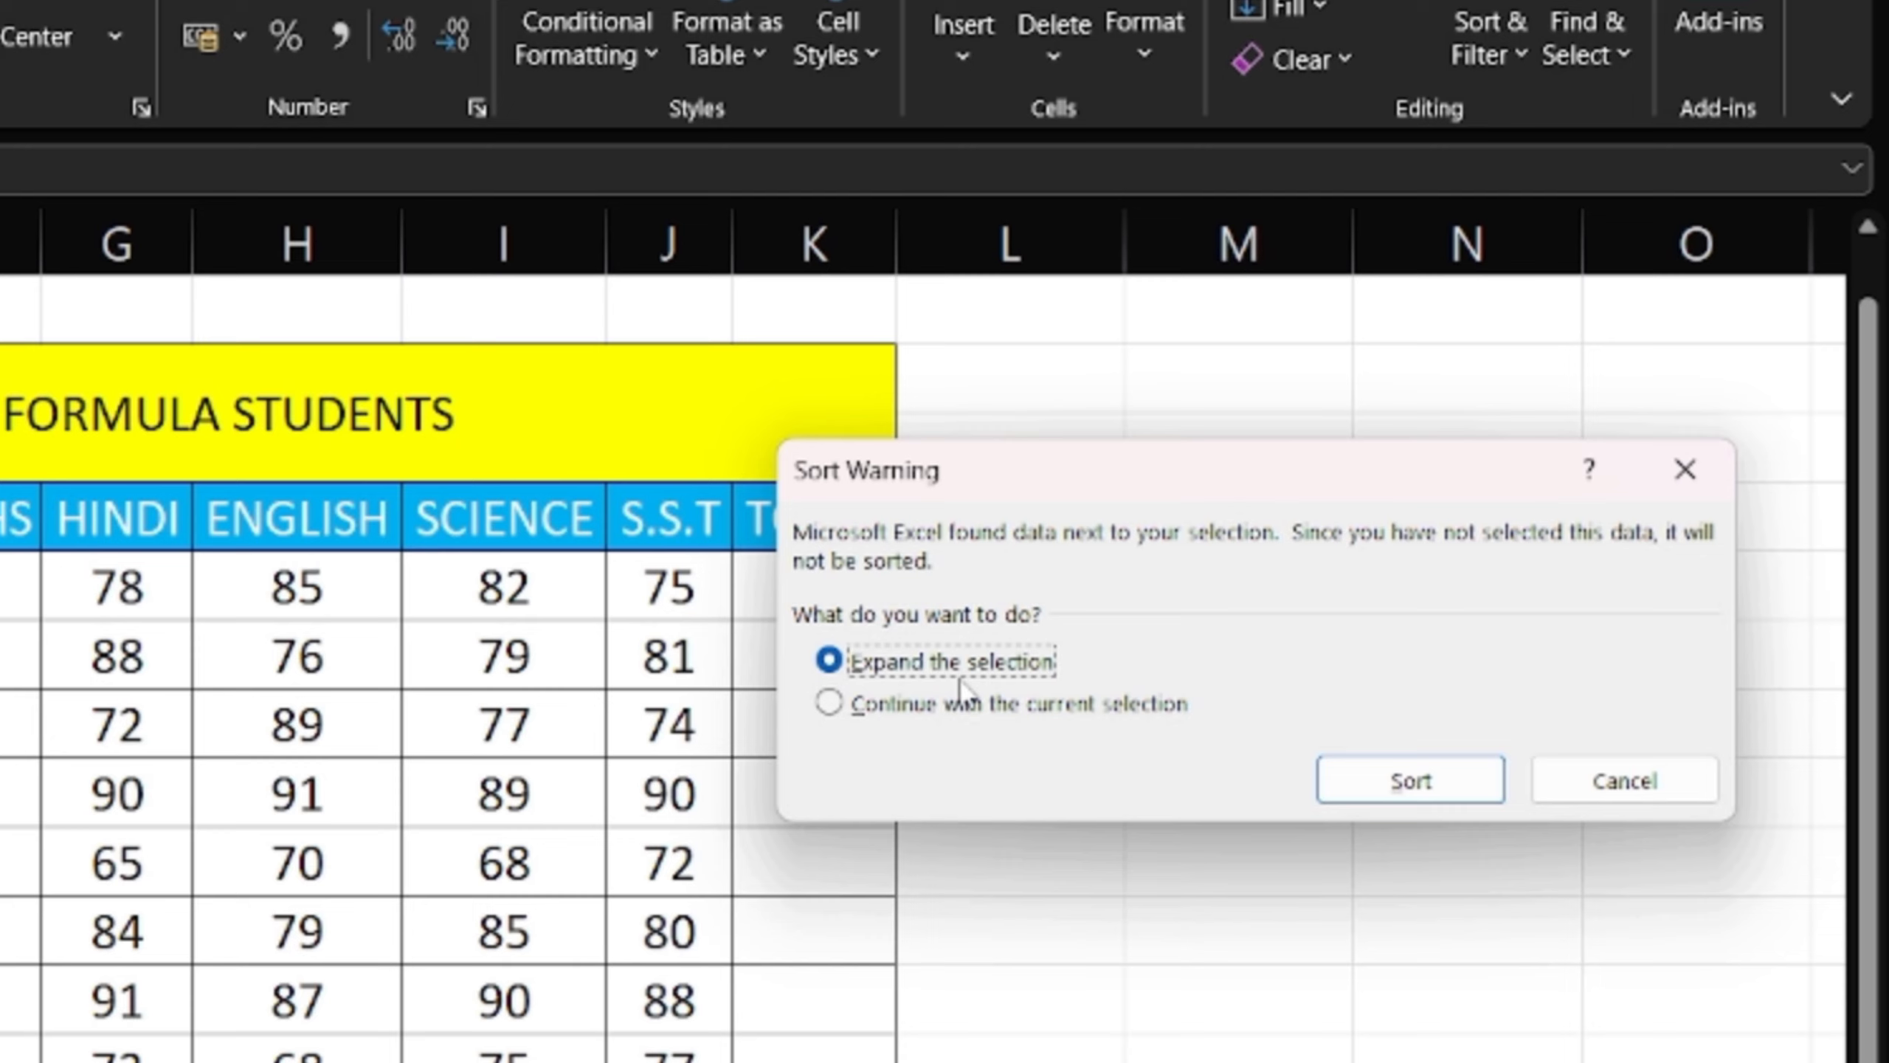
click(828, 703)
click(1398, 787)
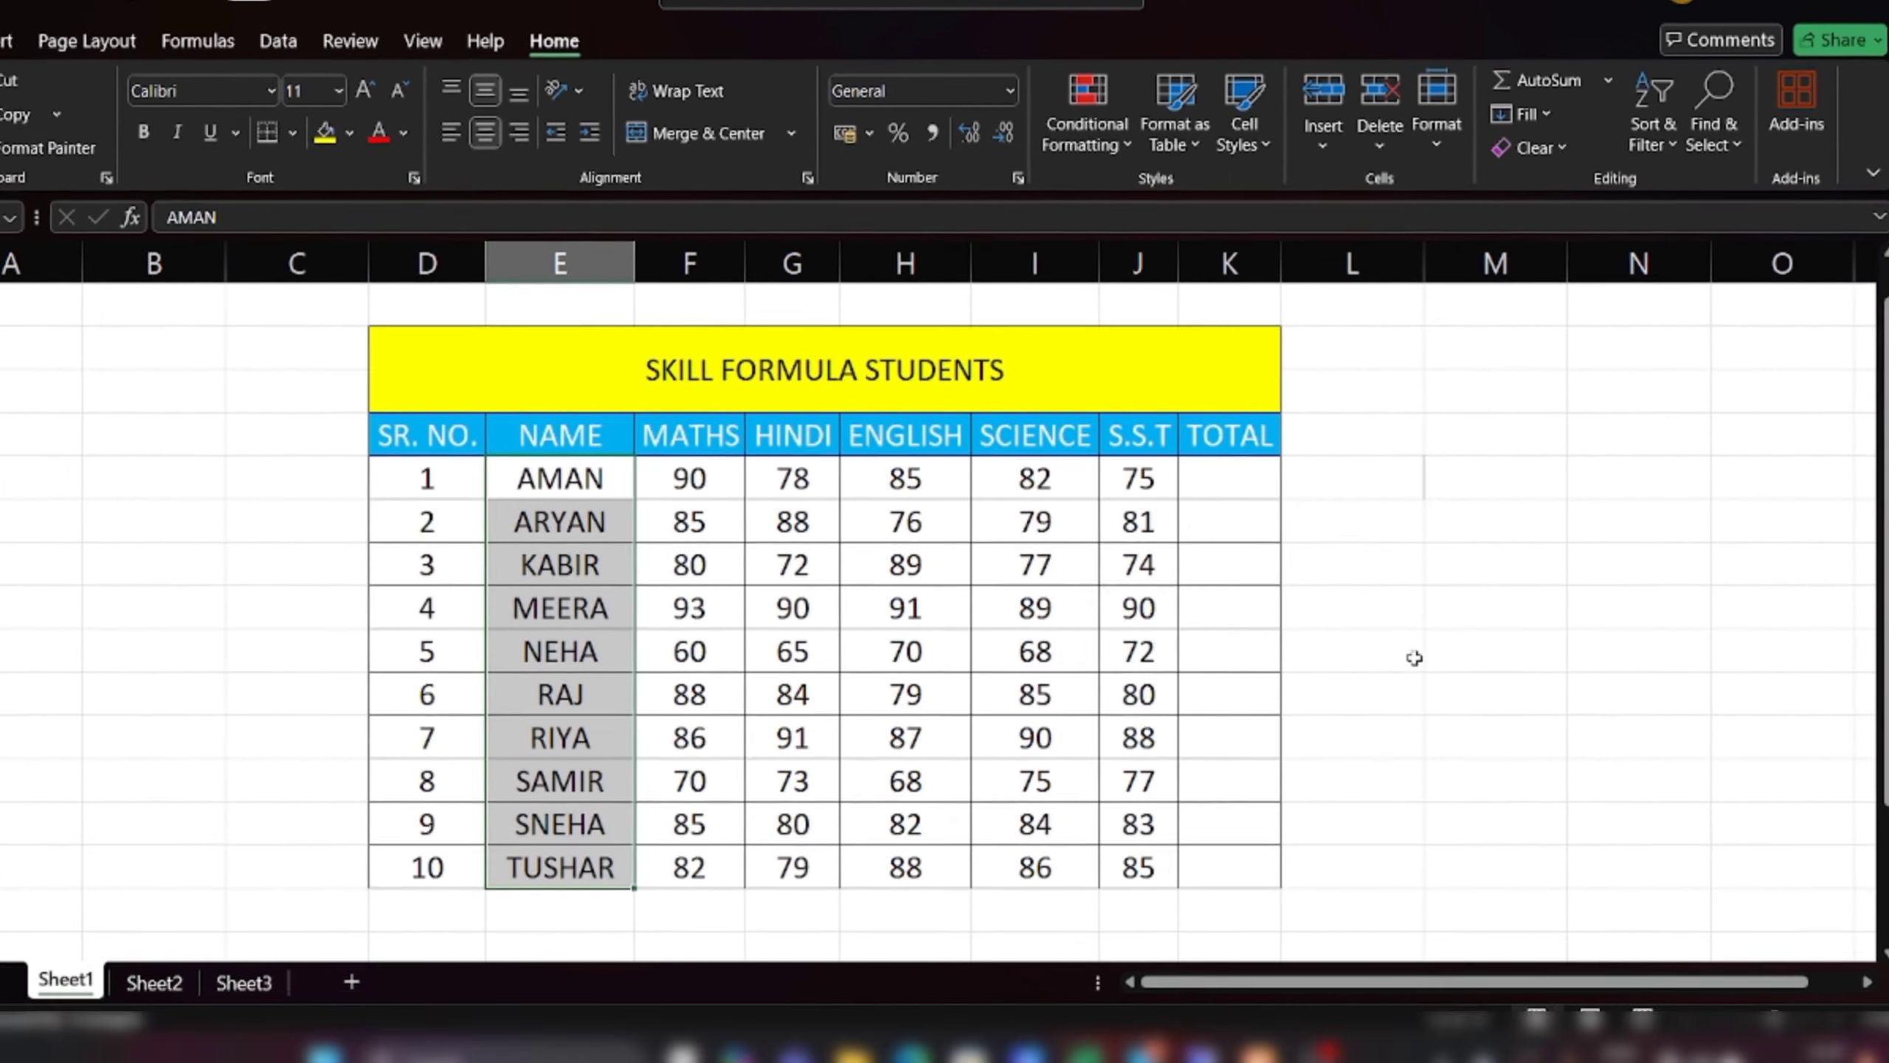
click(1112, 883)
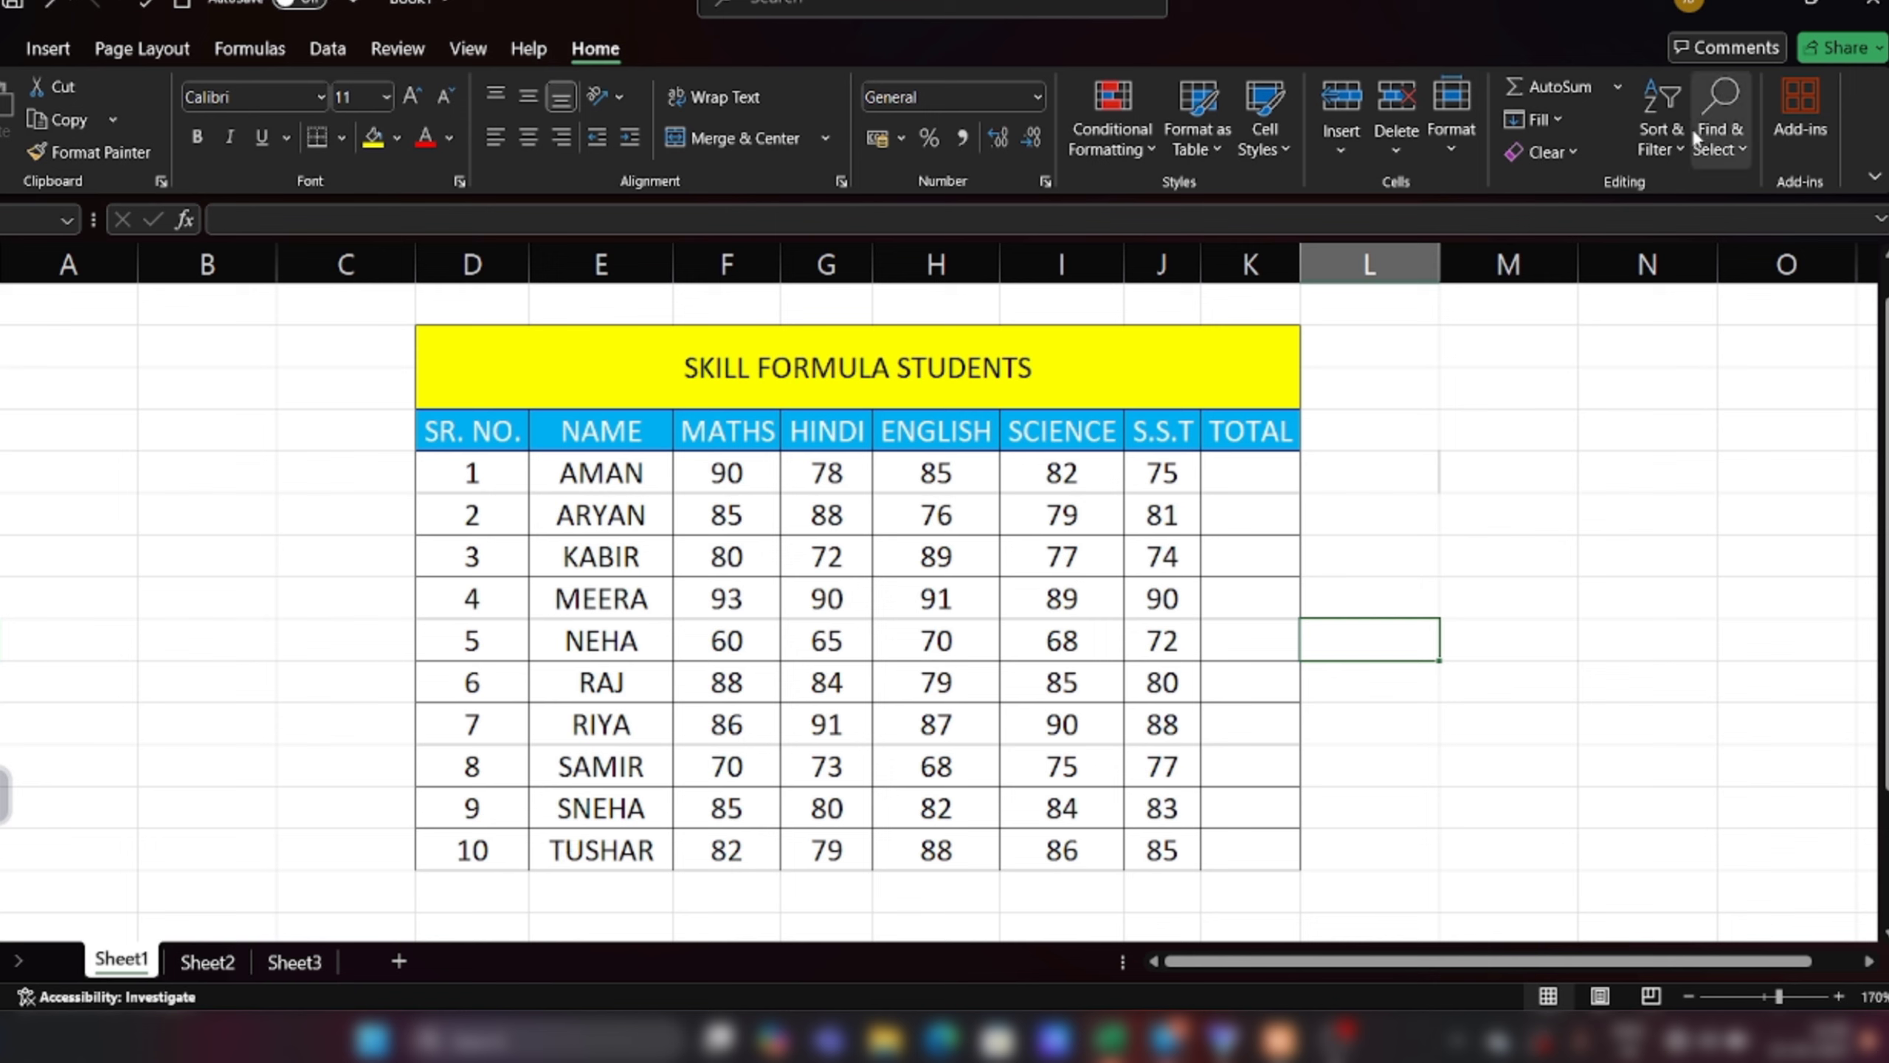
Sort only the student names in E6:E15 from Z to A, continuing with the current selection
click(1665, 149)
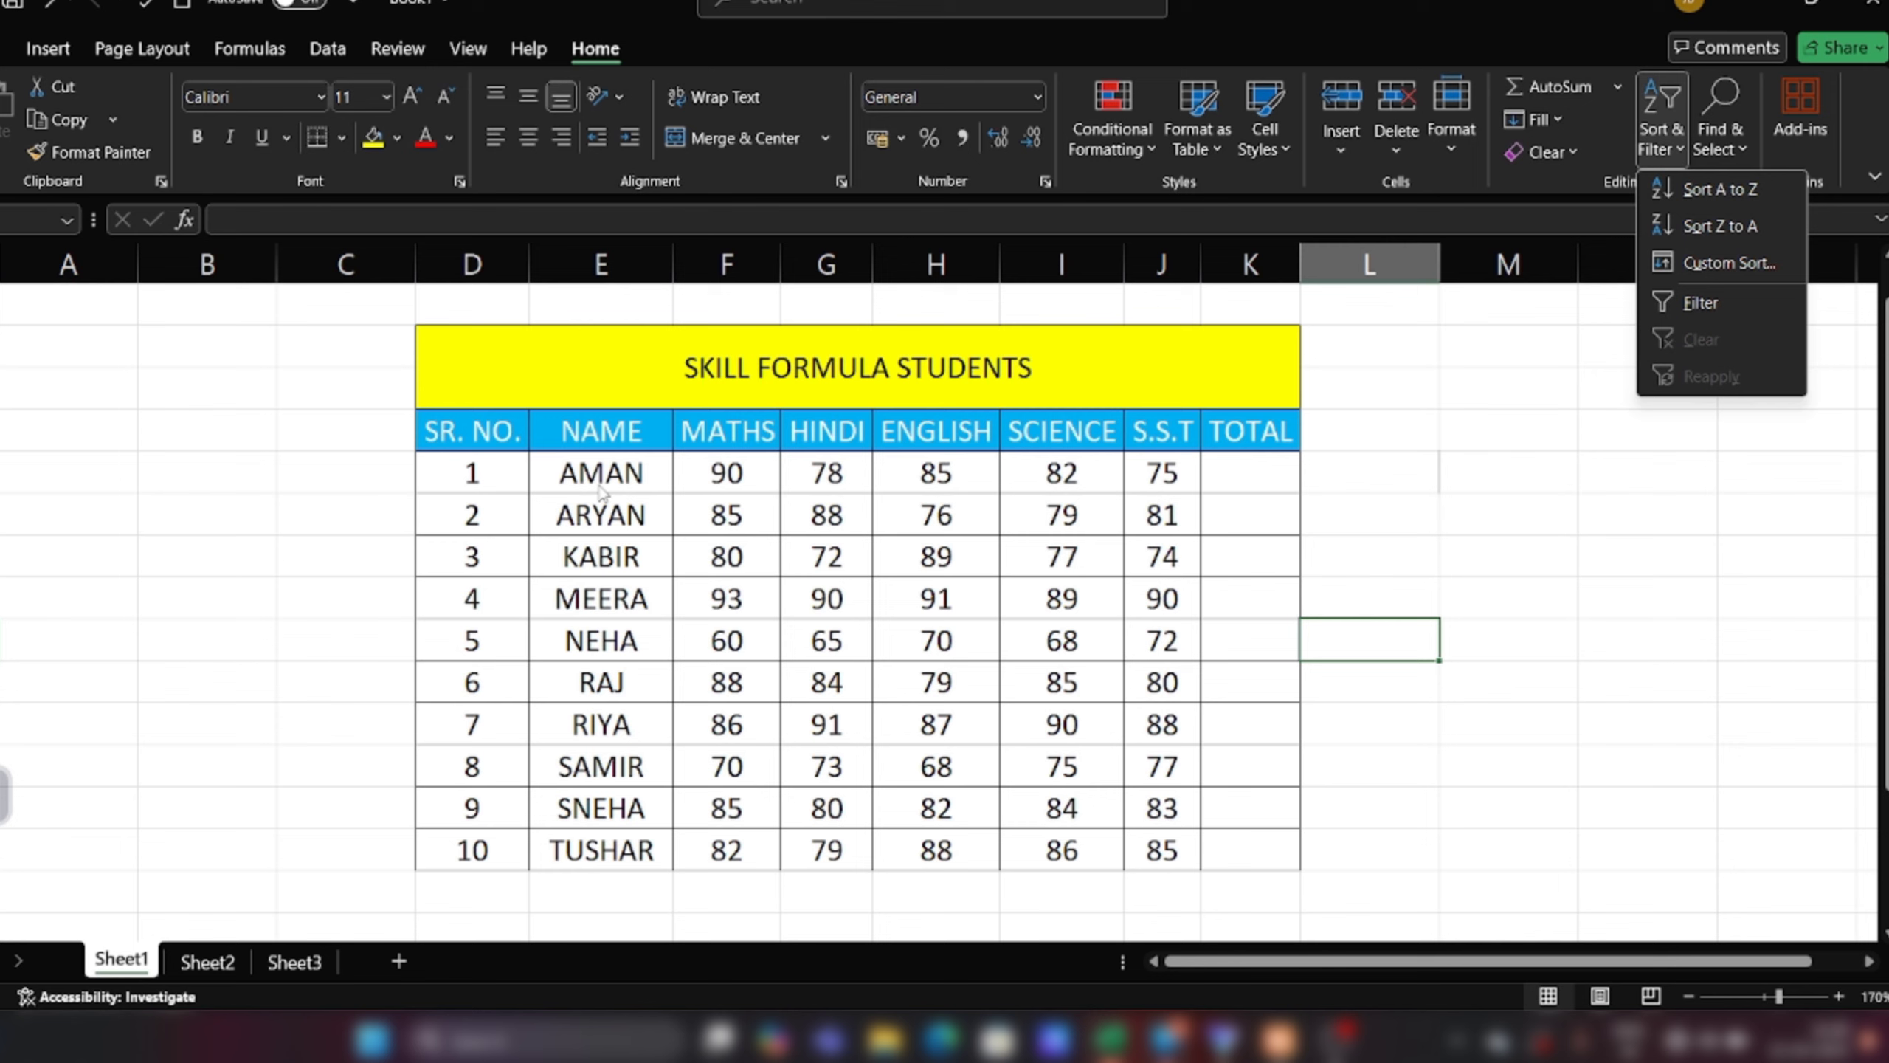
click(567, 463)
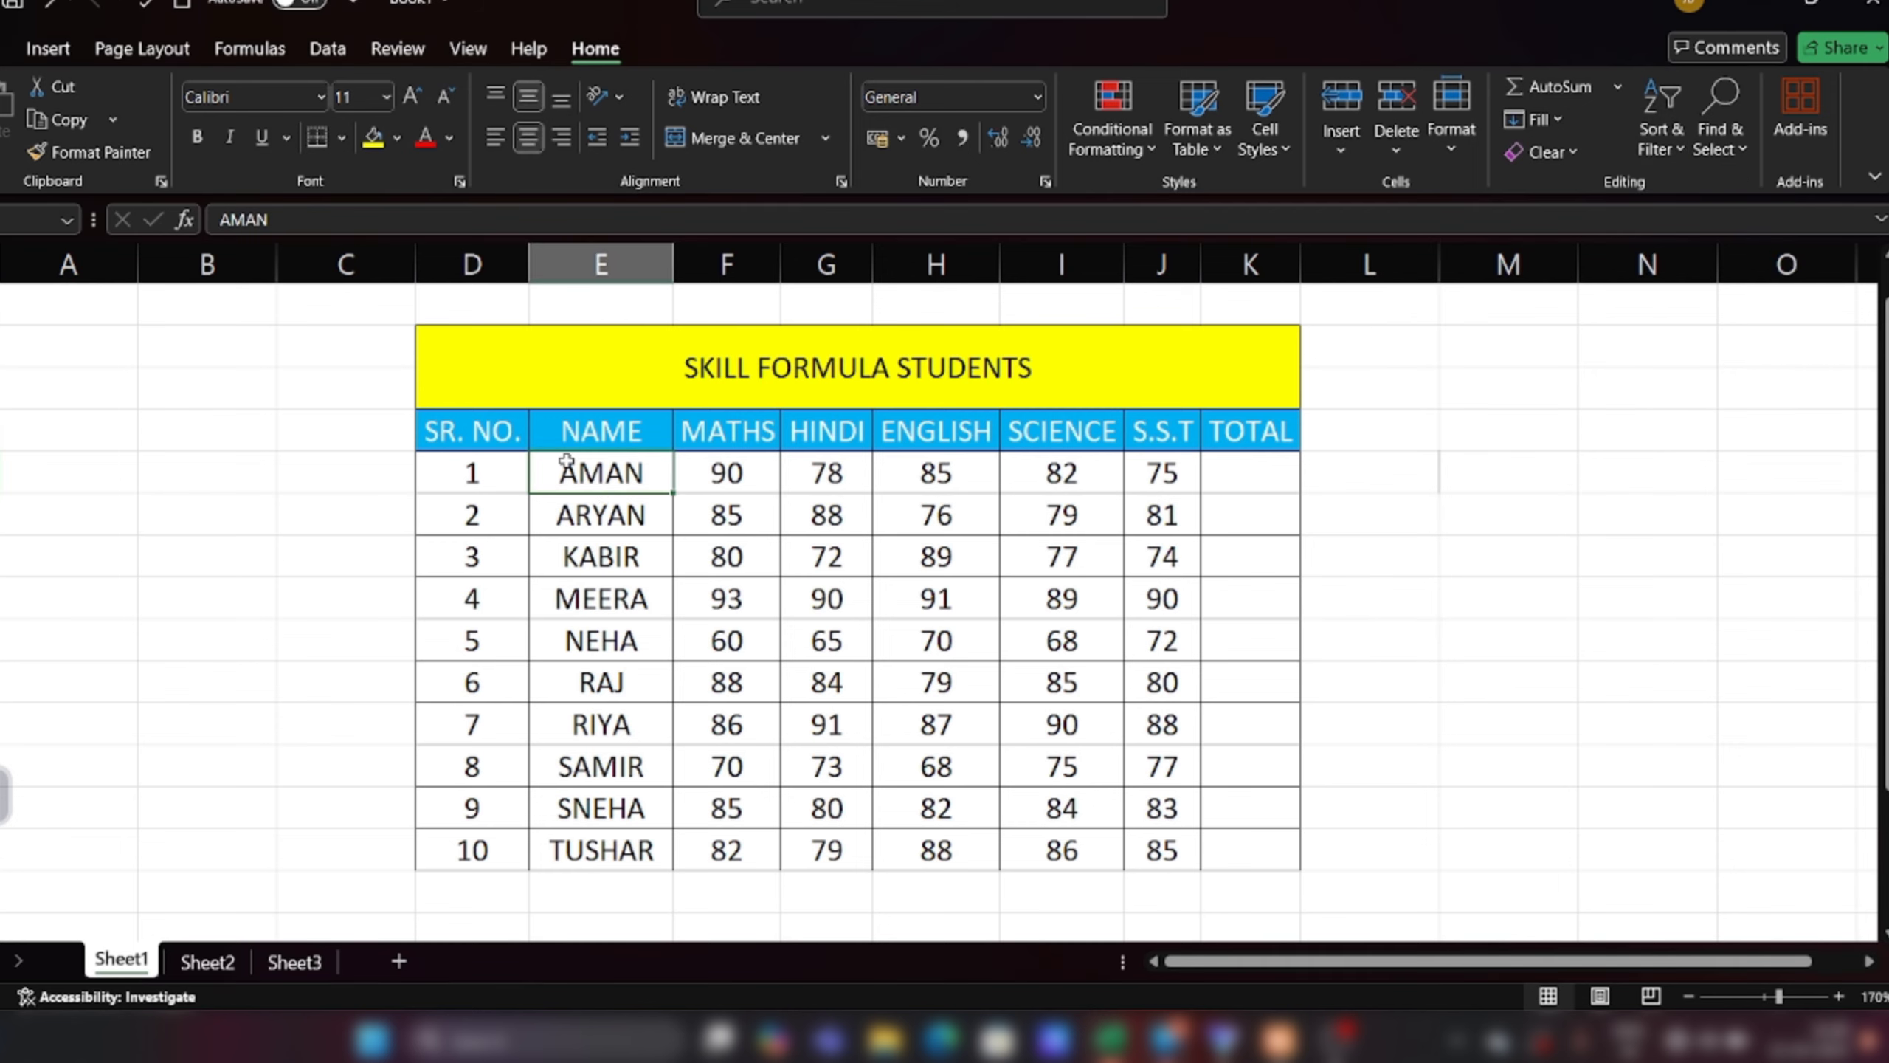
drag(595, 514, 601, 641)
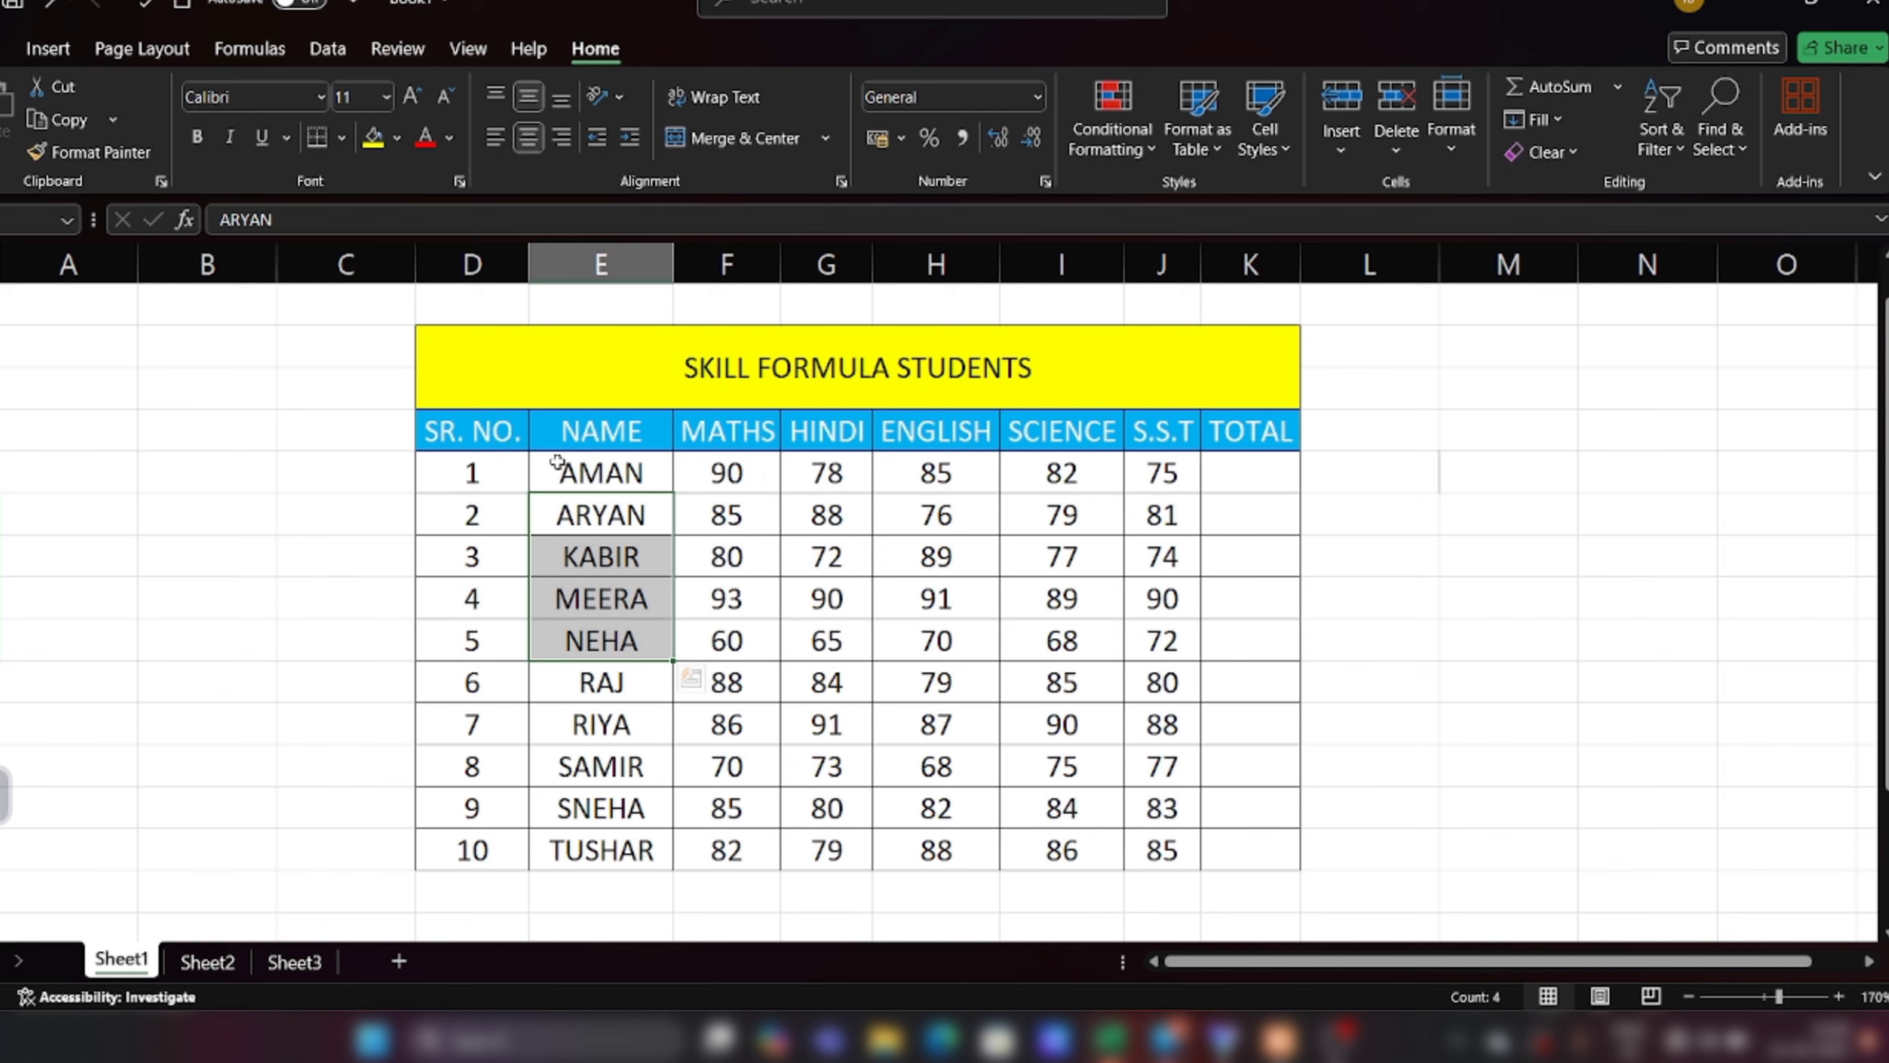
drag(558, 462, 647, 856)
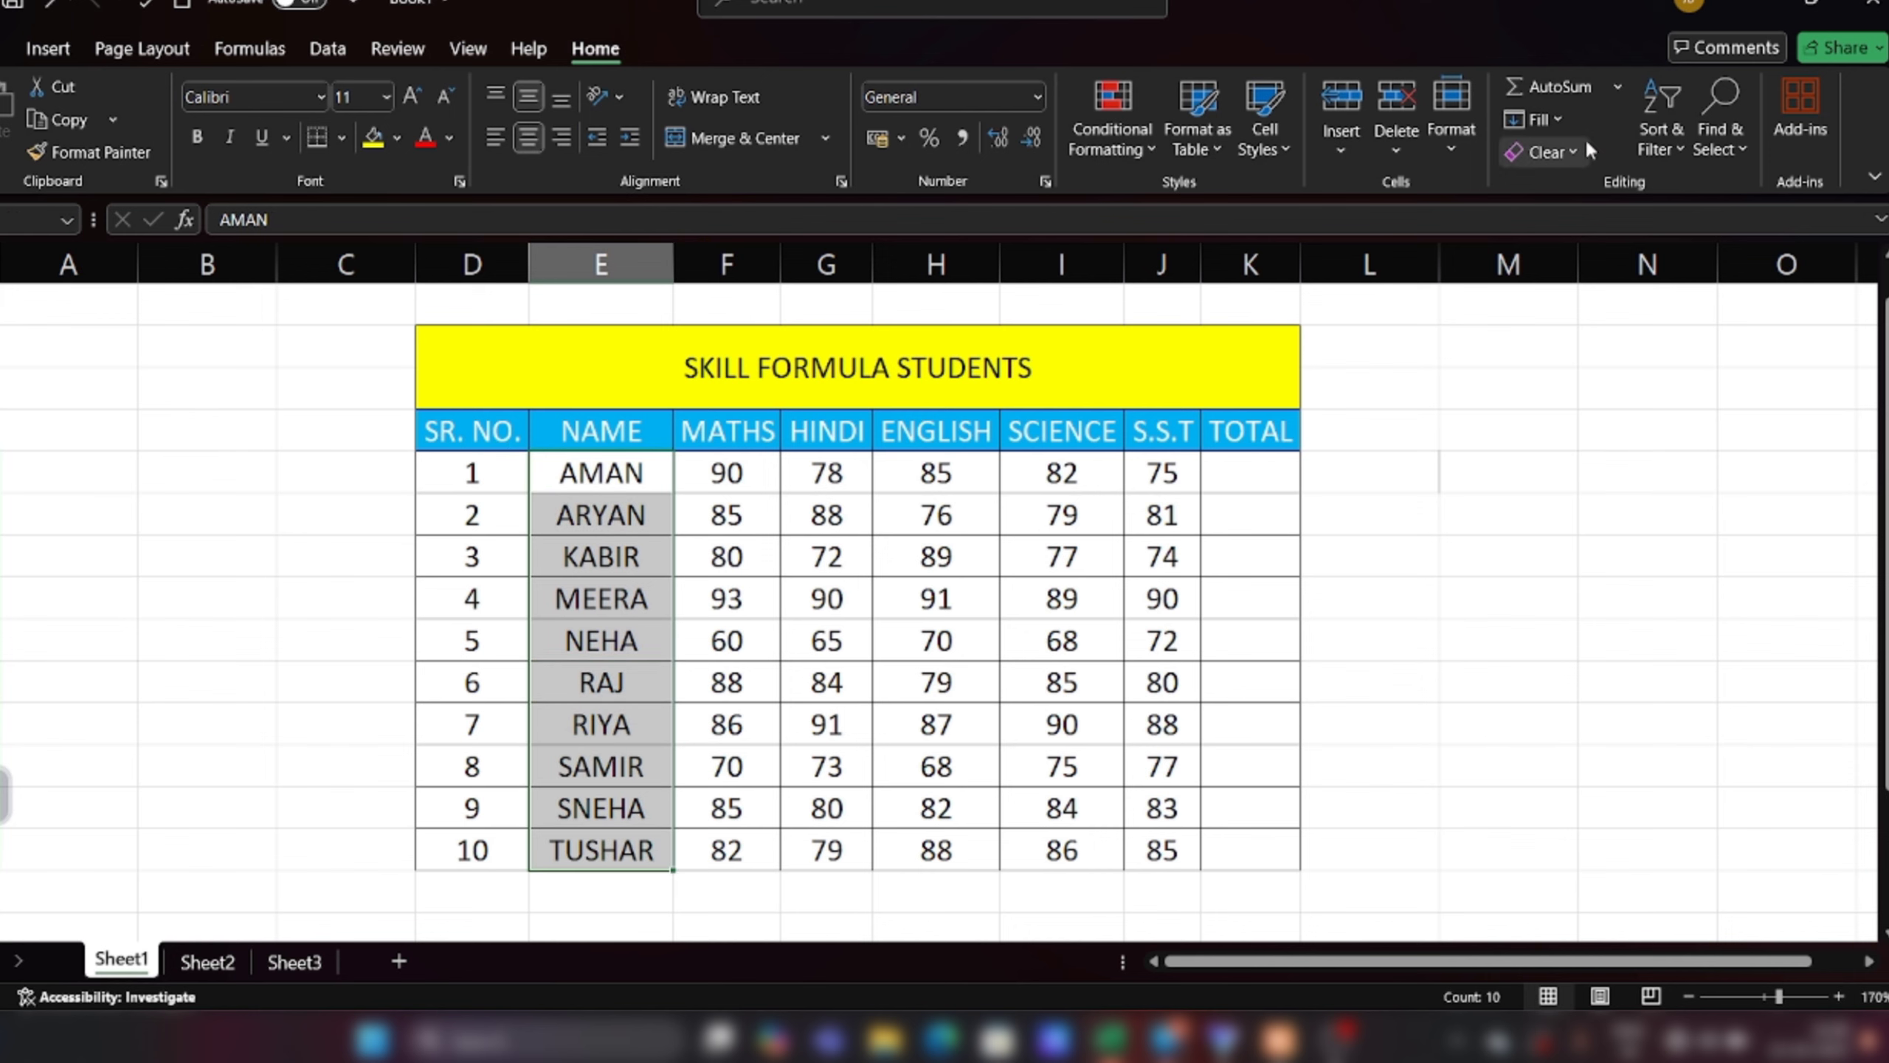
click(1661, 138)
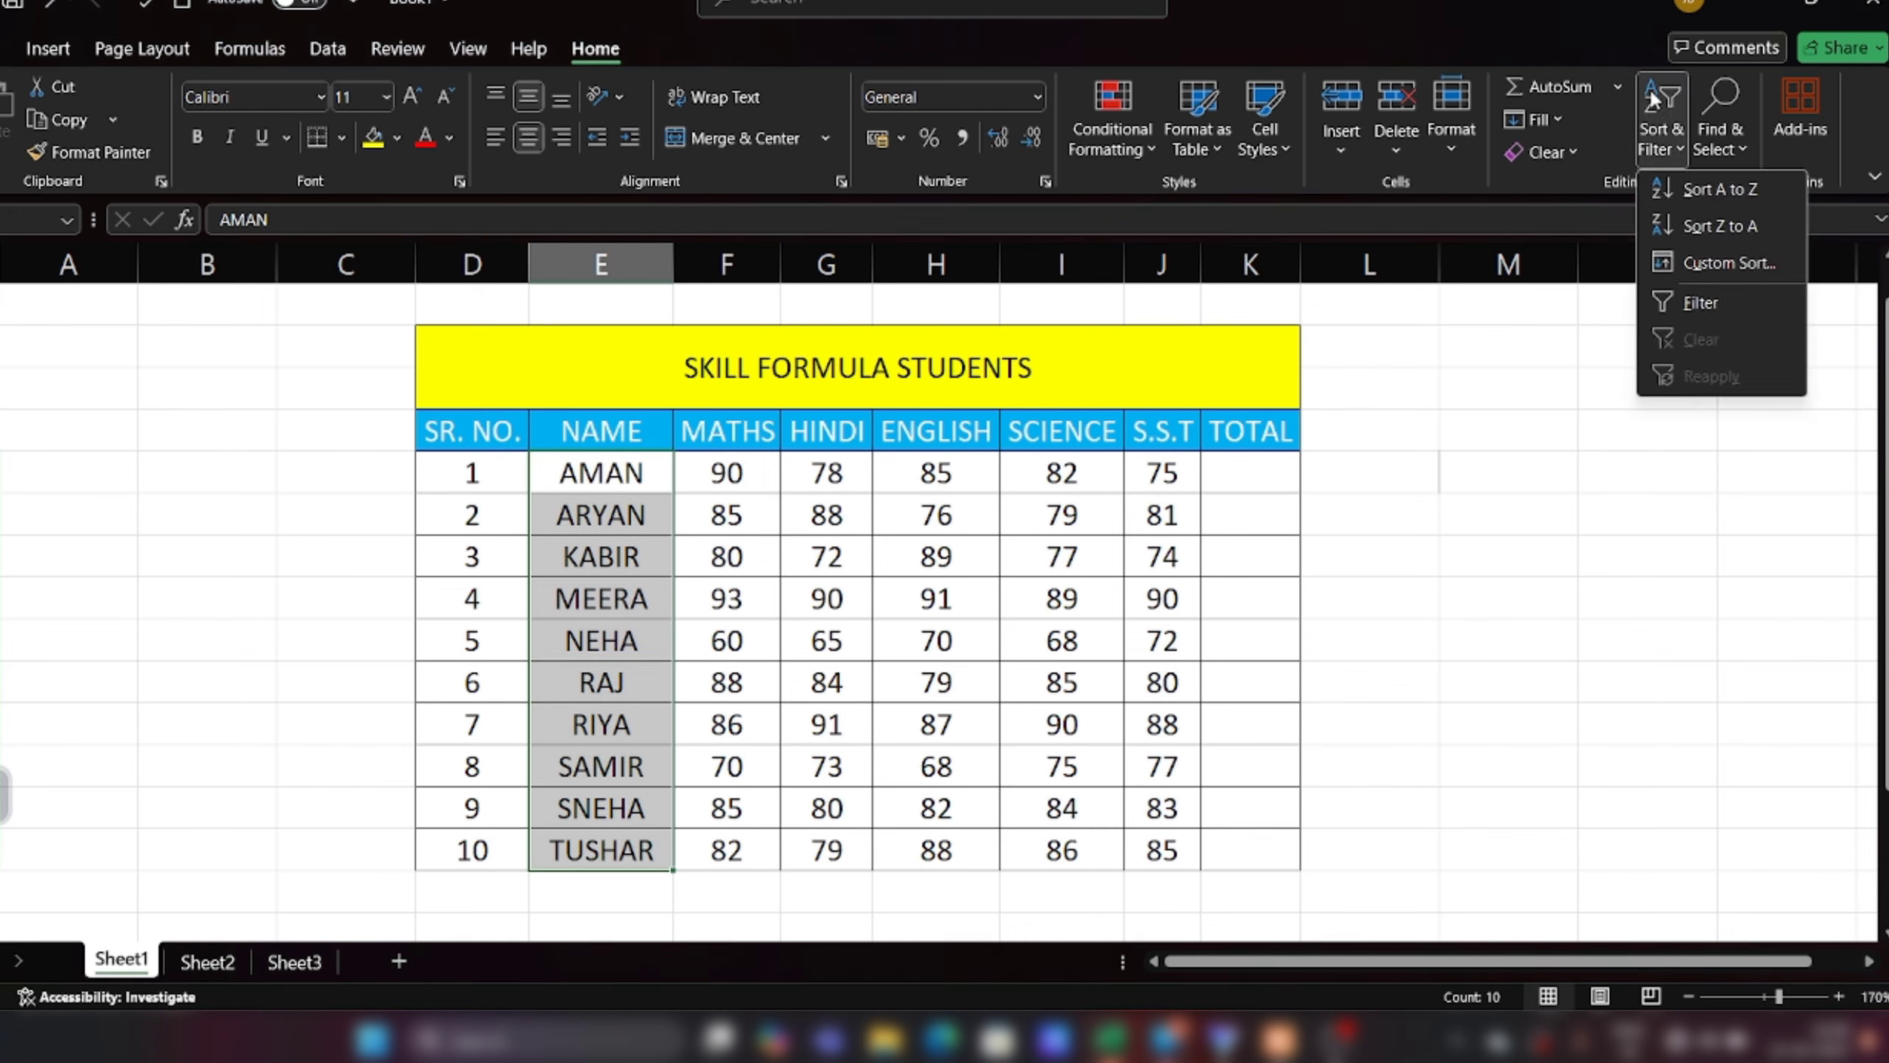
click(1743, 228)
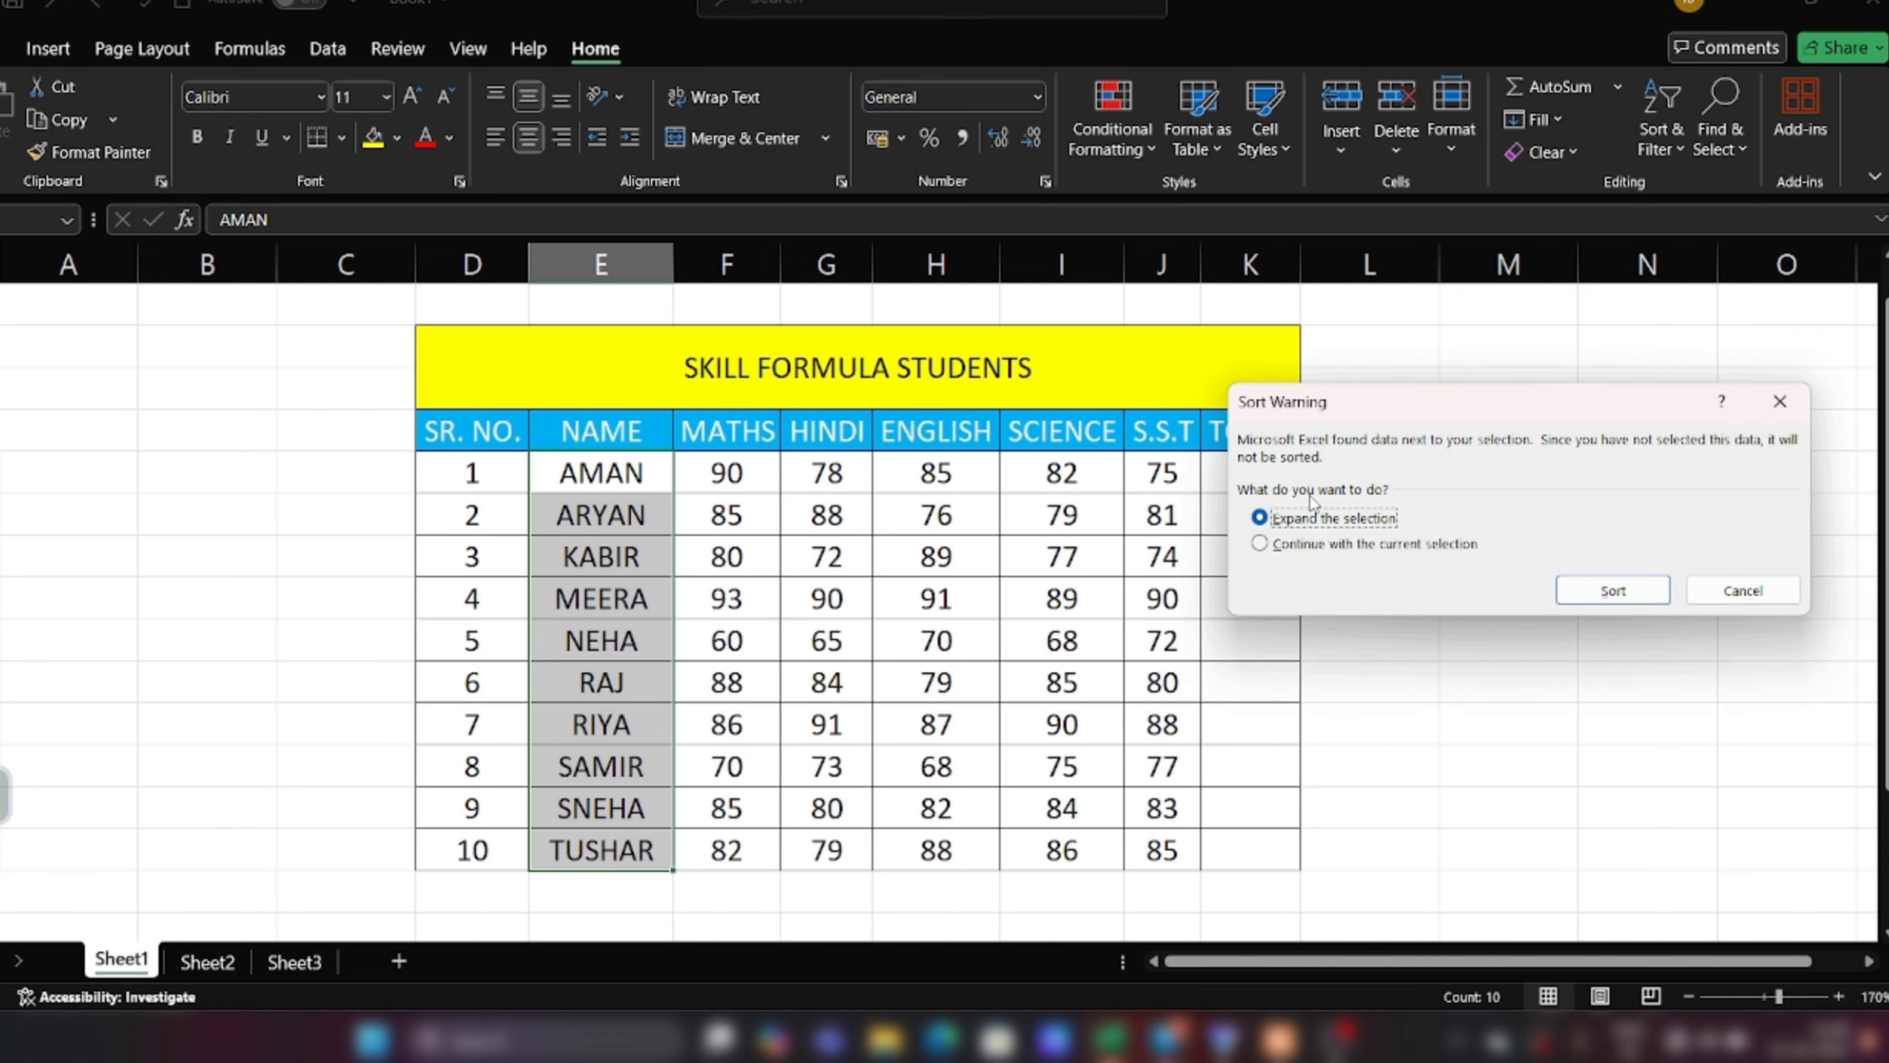
click(1261, 544)
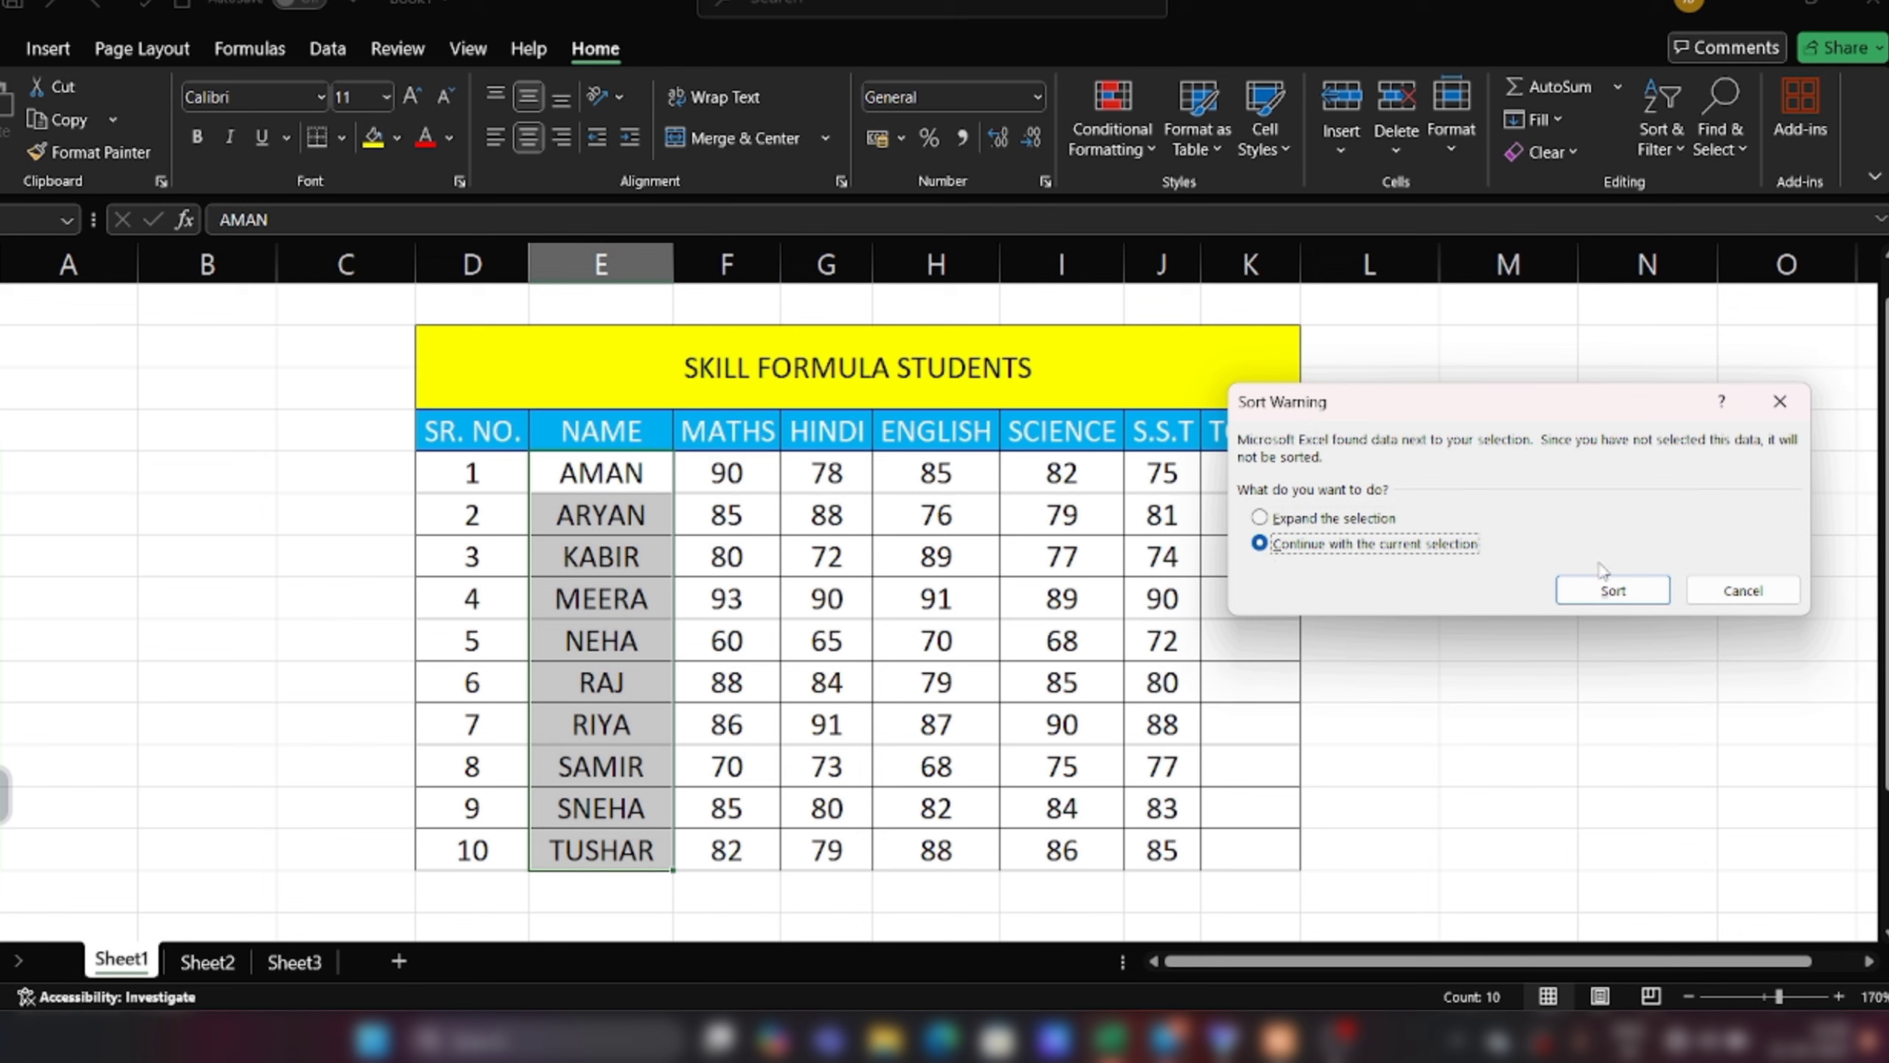
click(1601, 594)
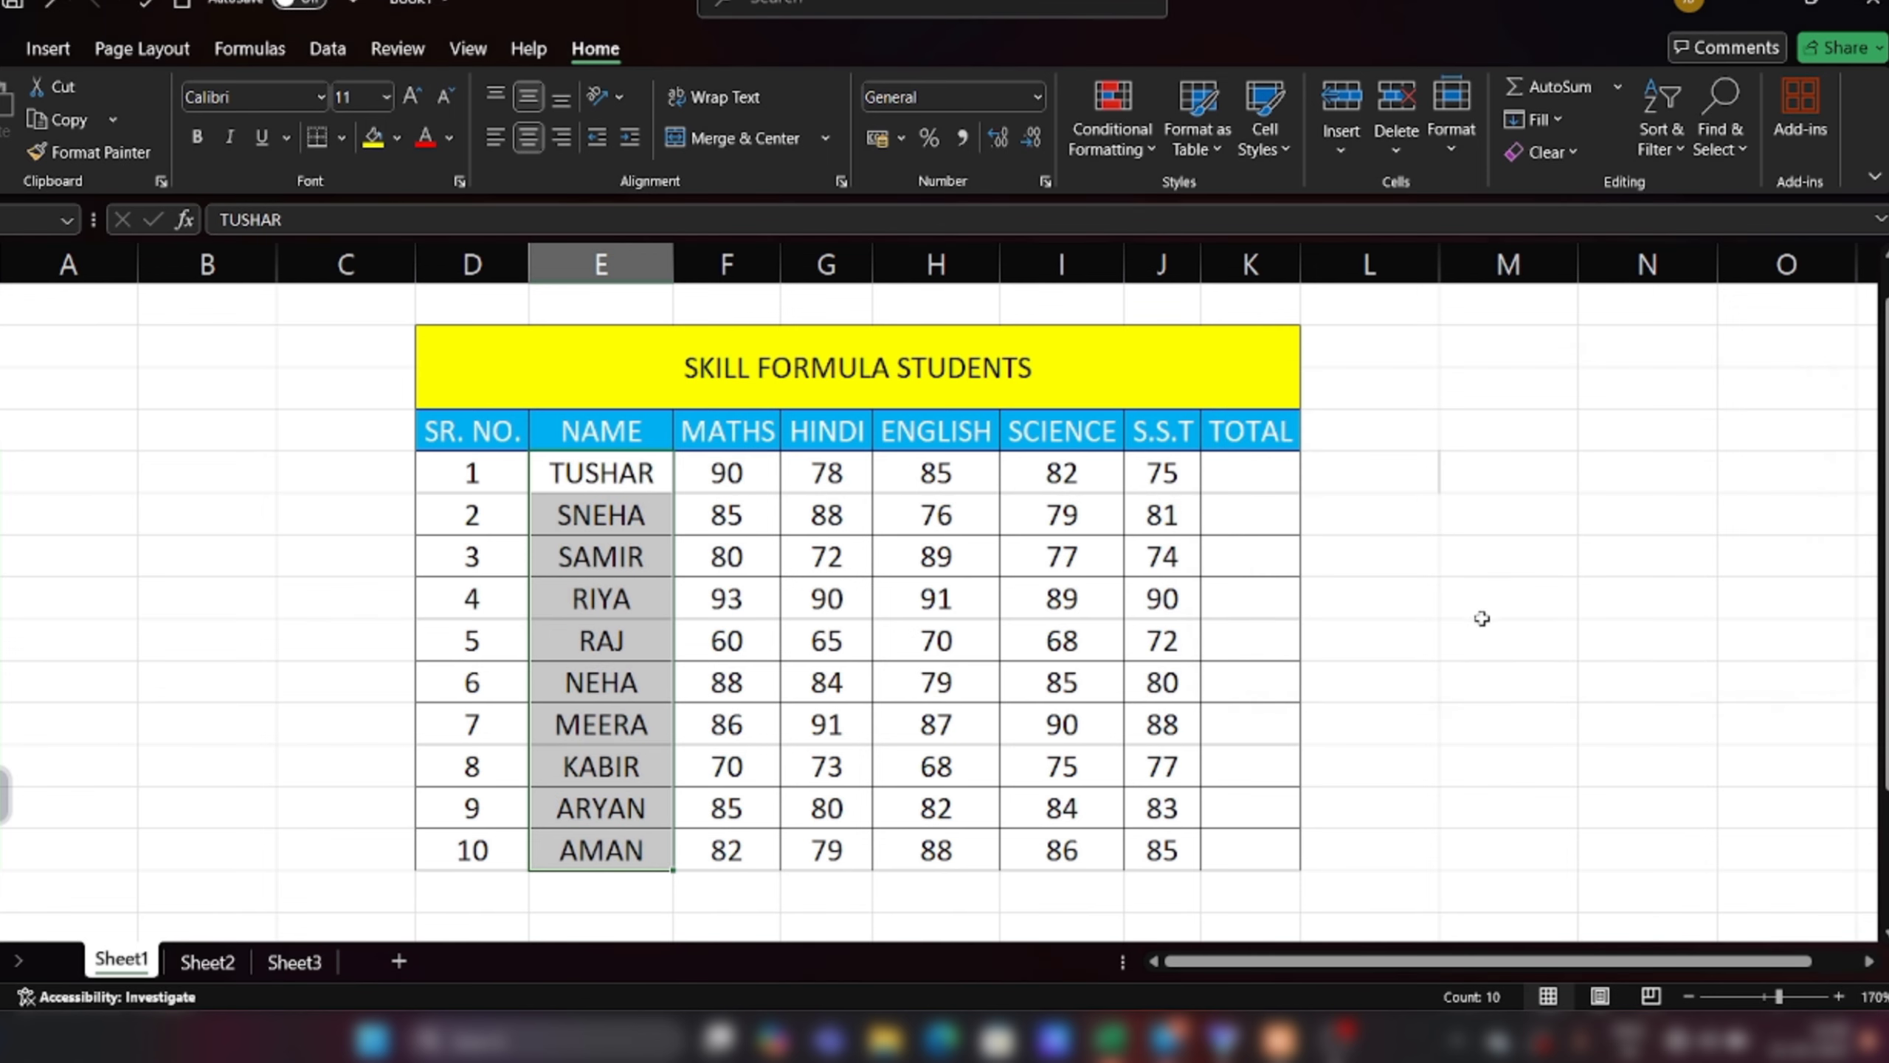
click(1443, 612)
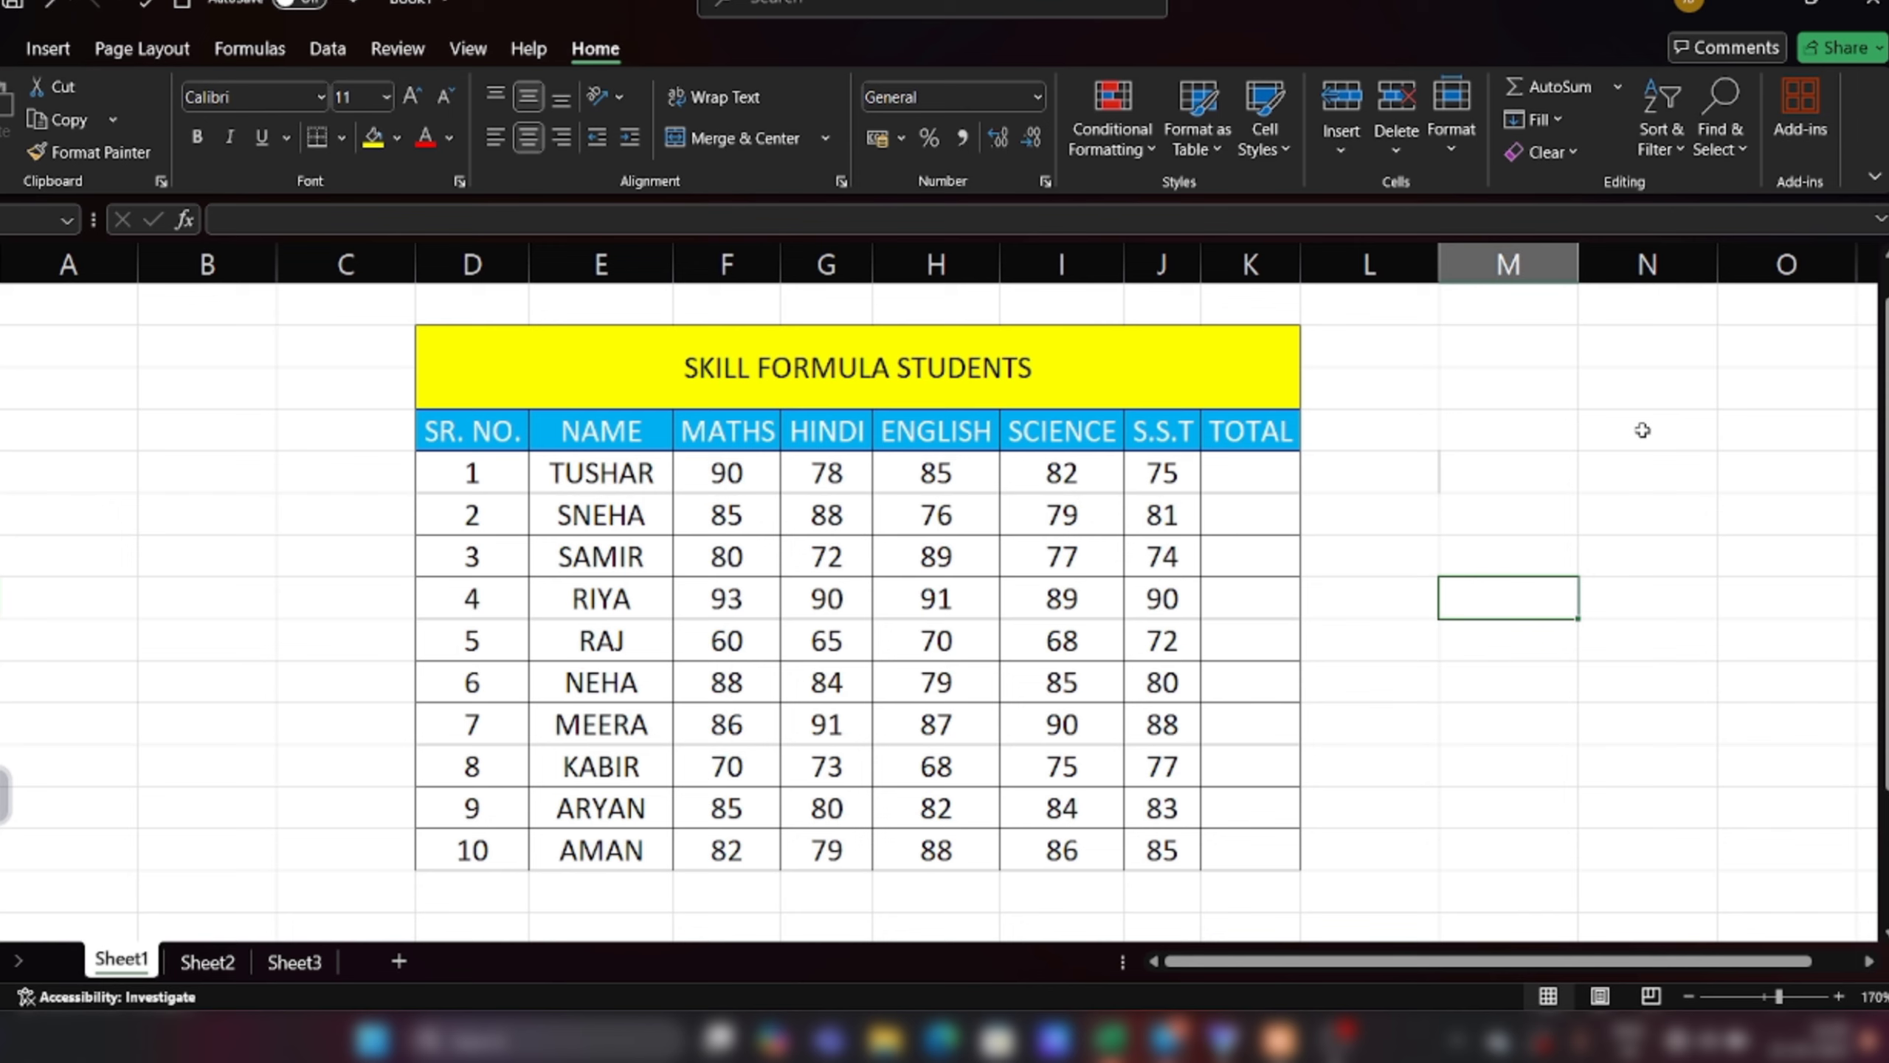
click(1681, 111)
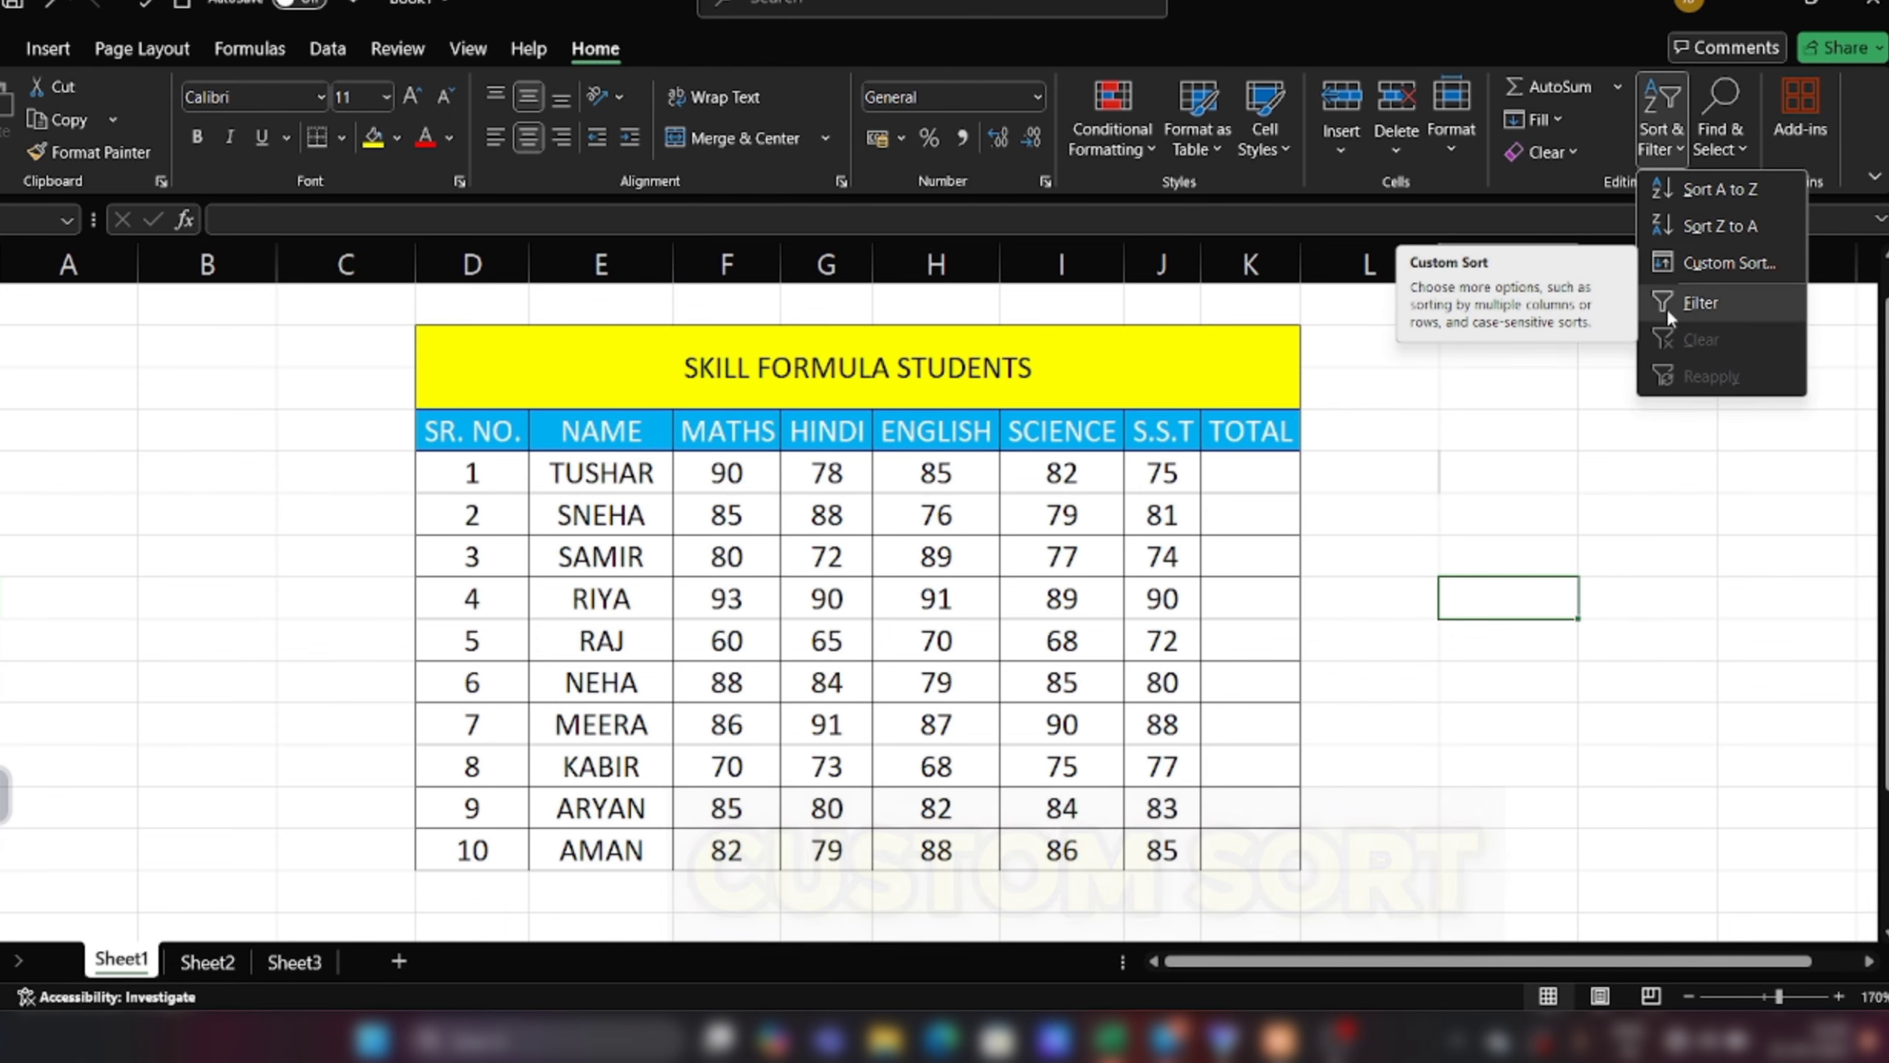
click(1518, 454)
drag(584, 458, 640, 866)
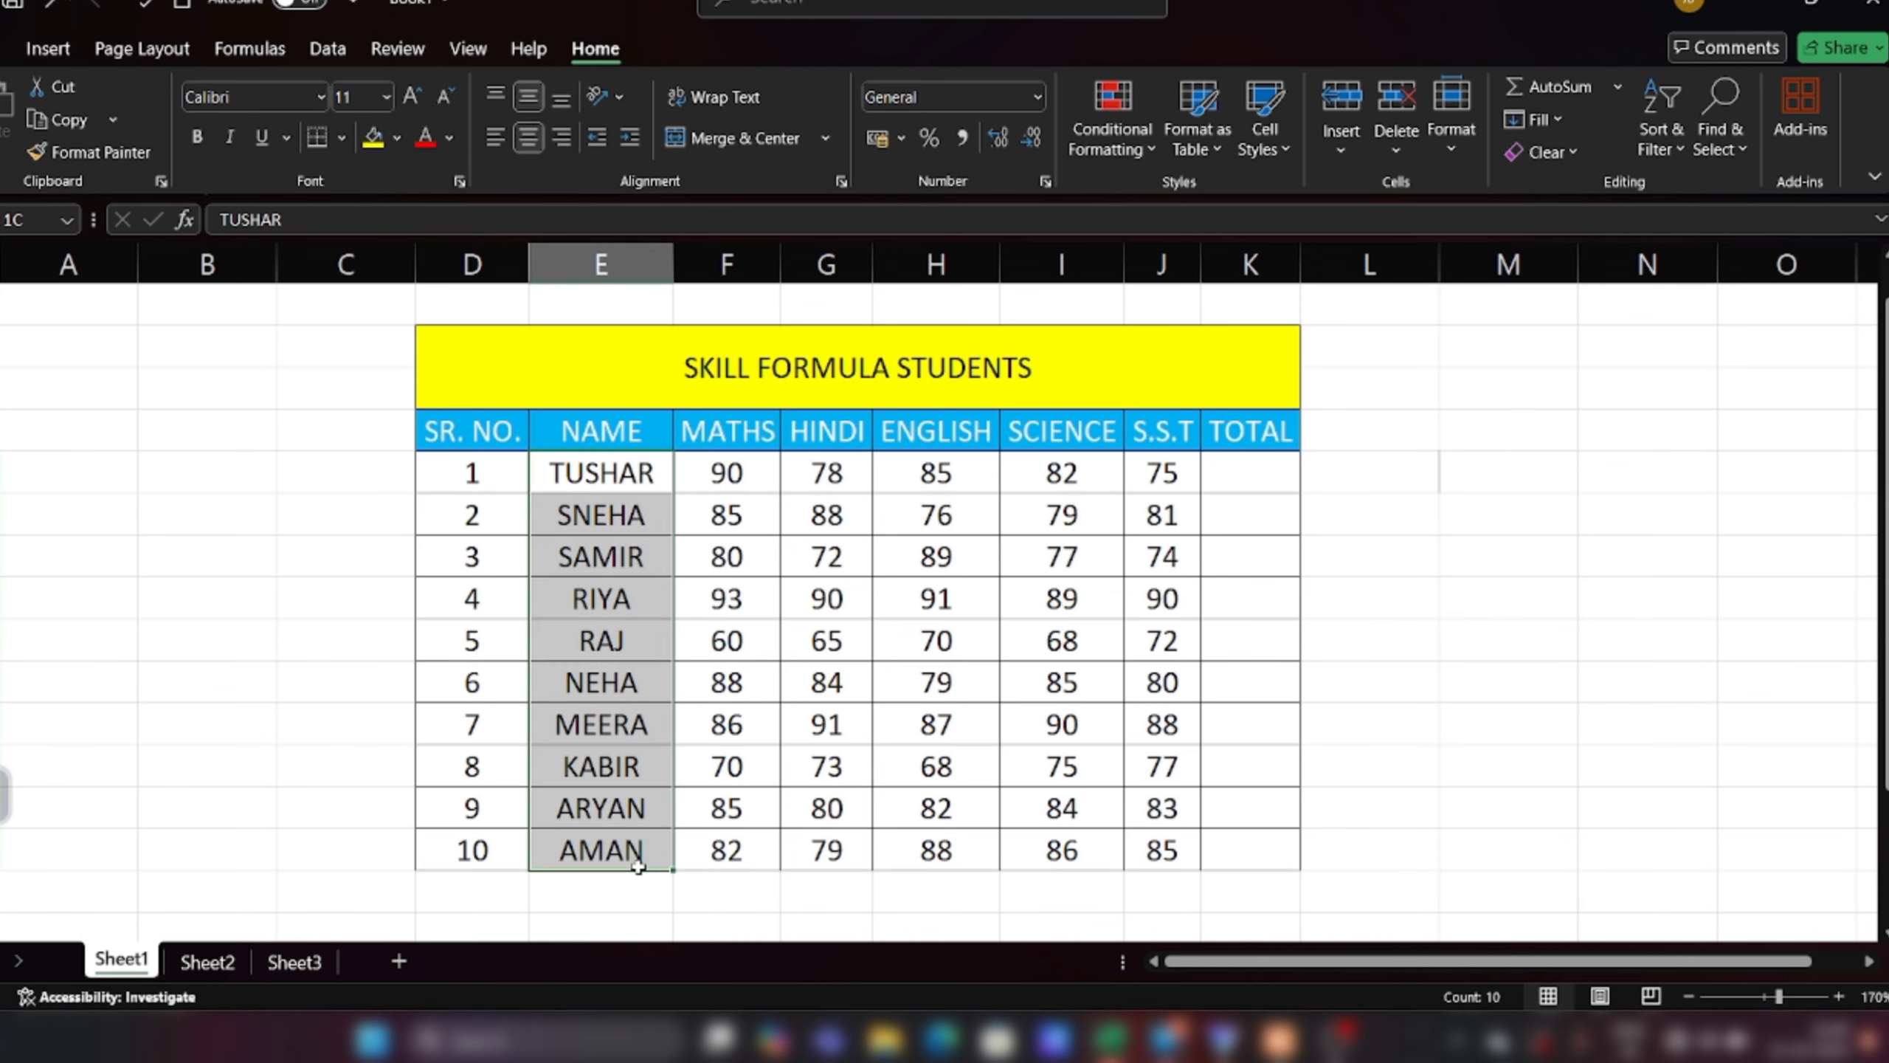
click(1662, 119)
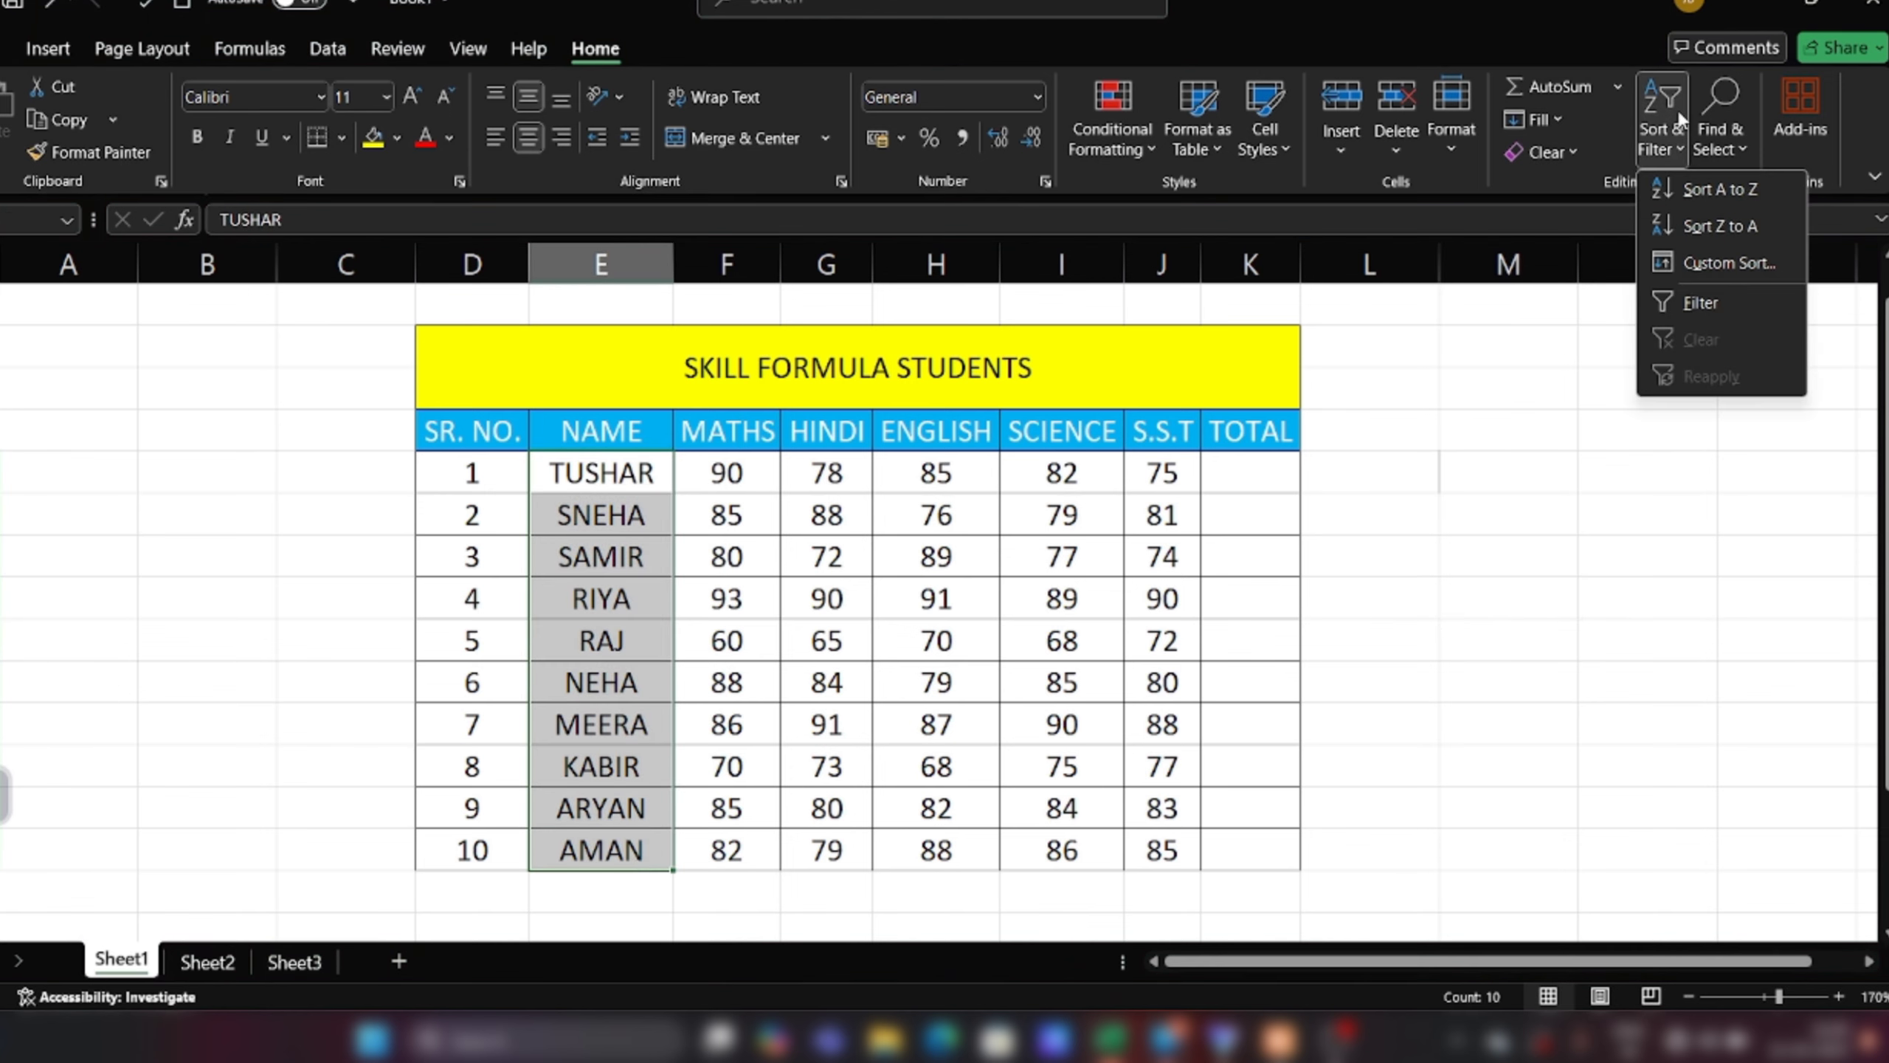
click(1732, 263)
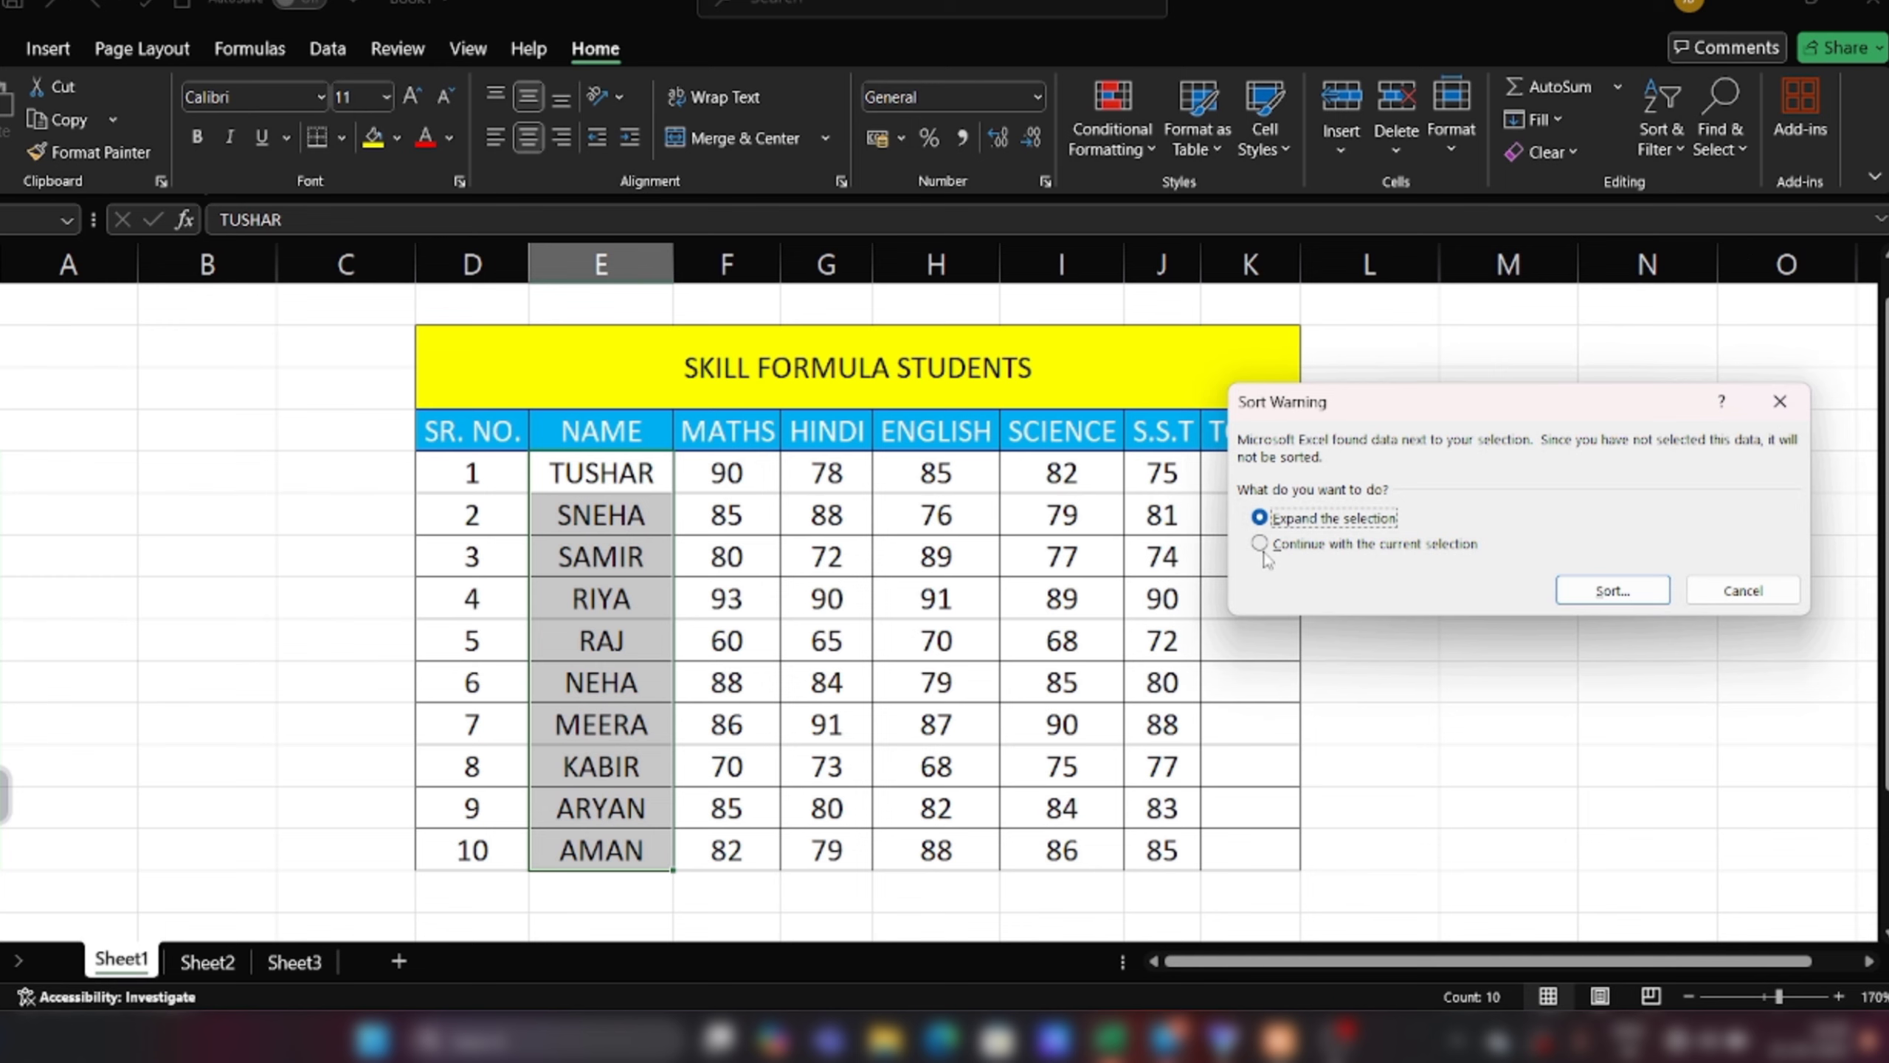
click(1263, 552)
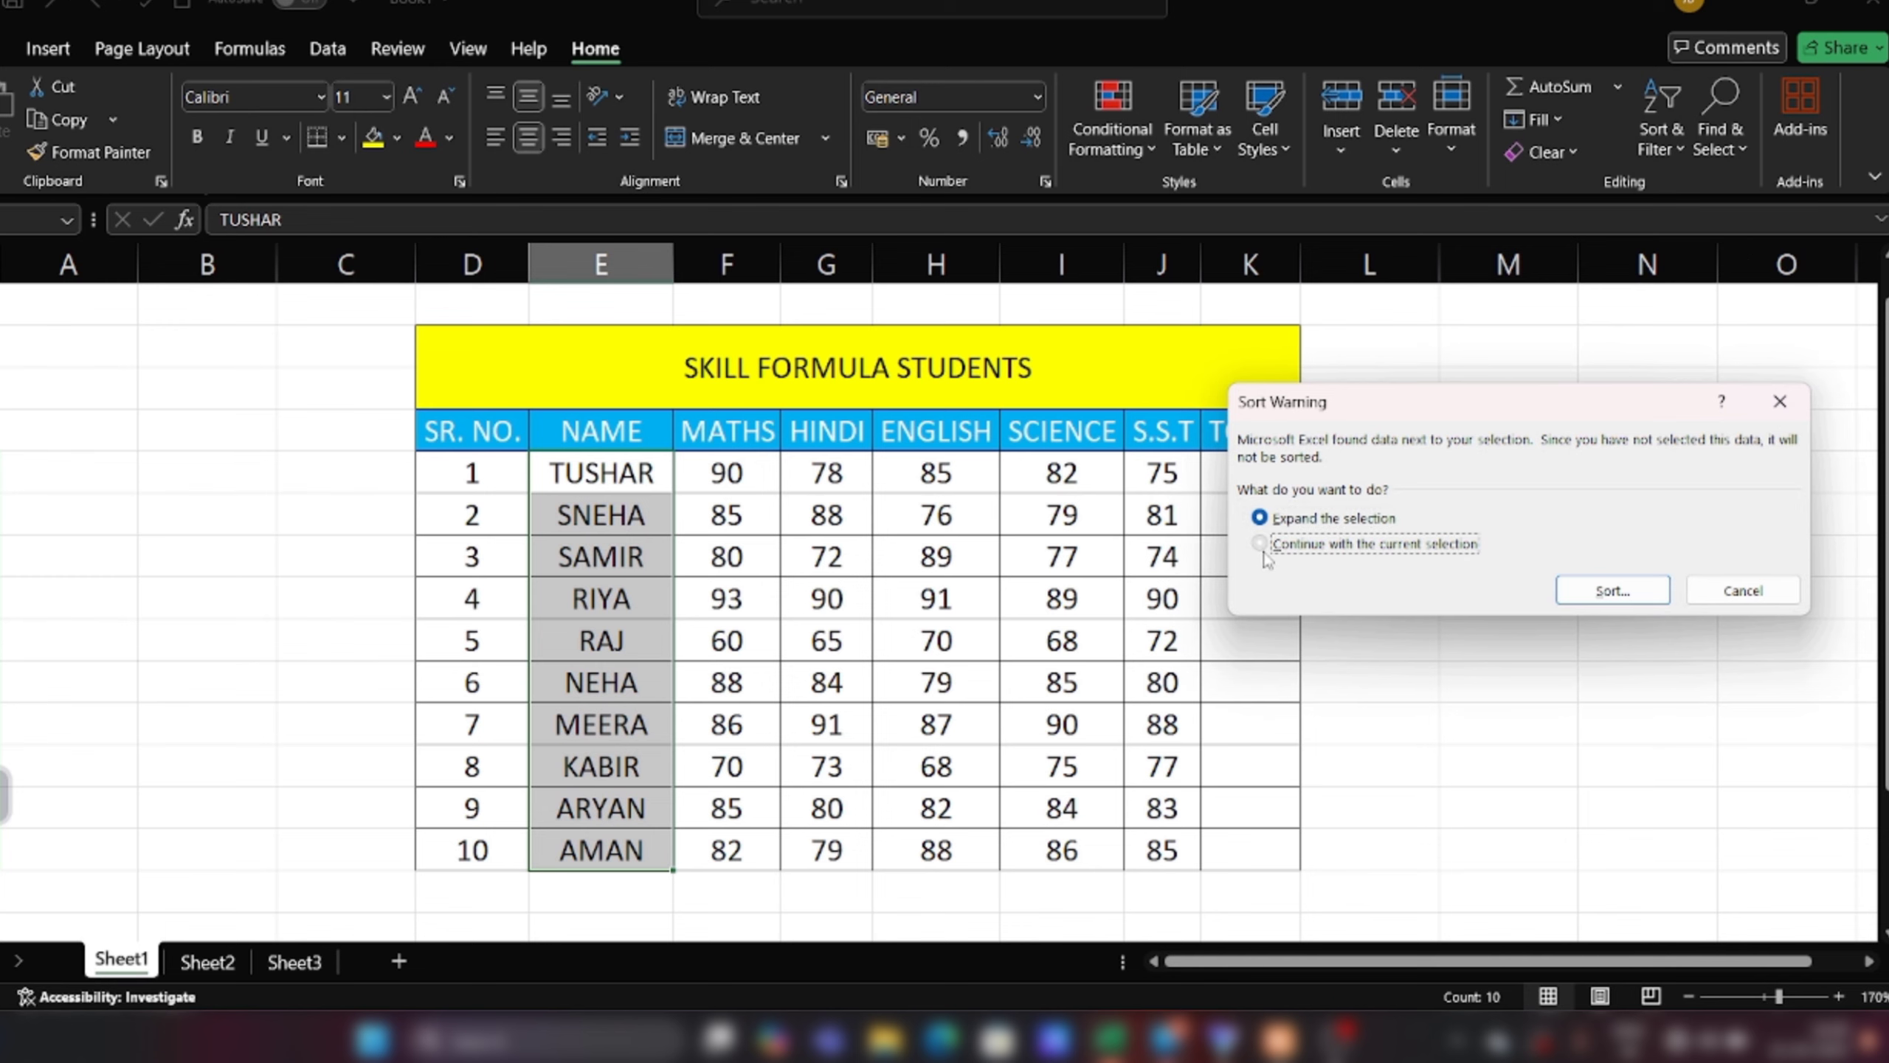
click(1612, 591)
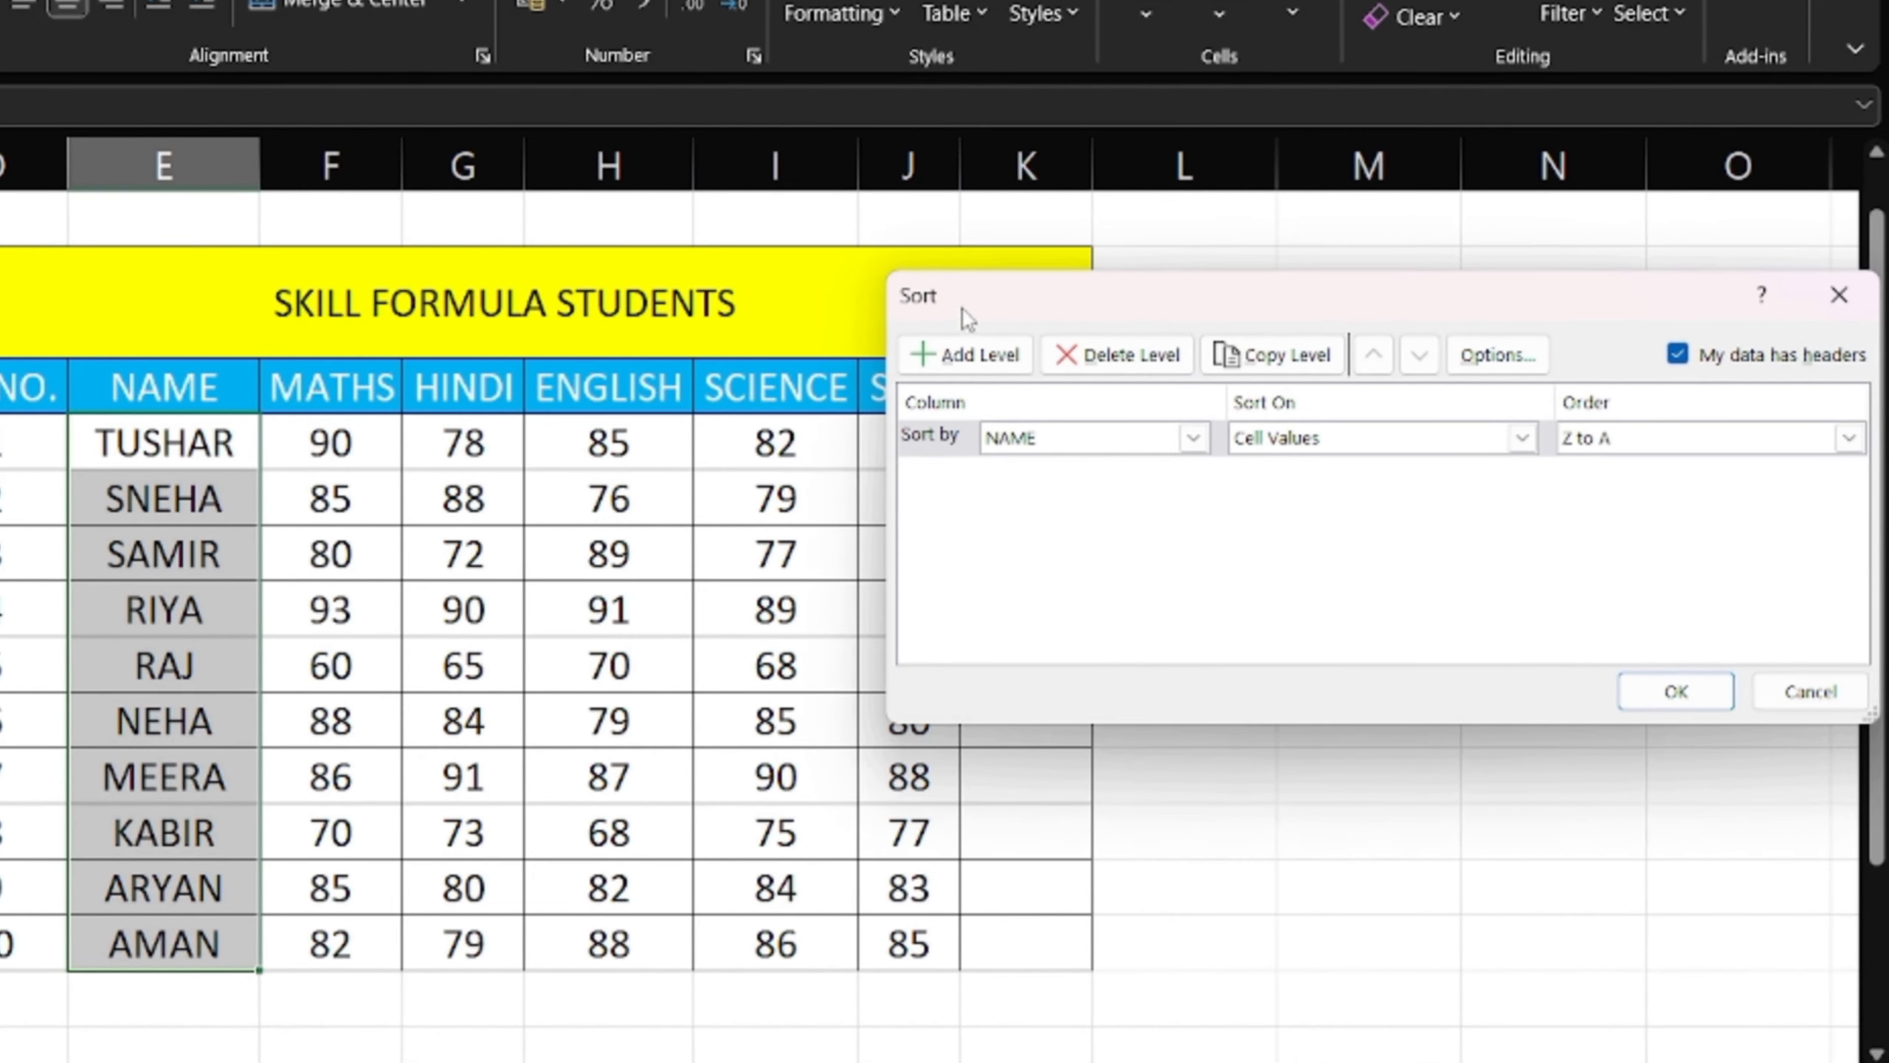
click(1194, 439)
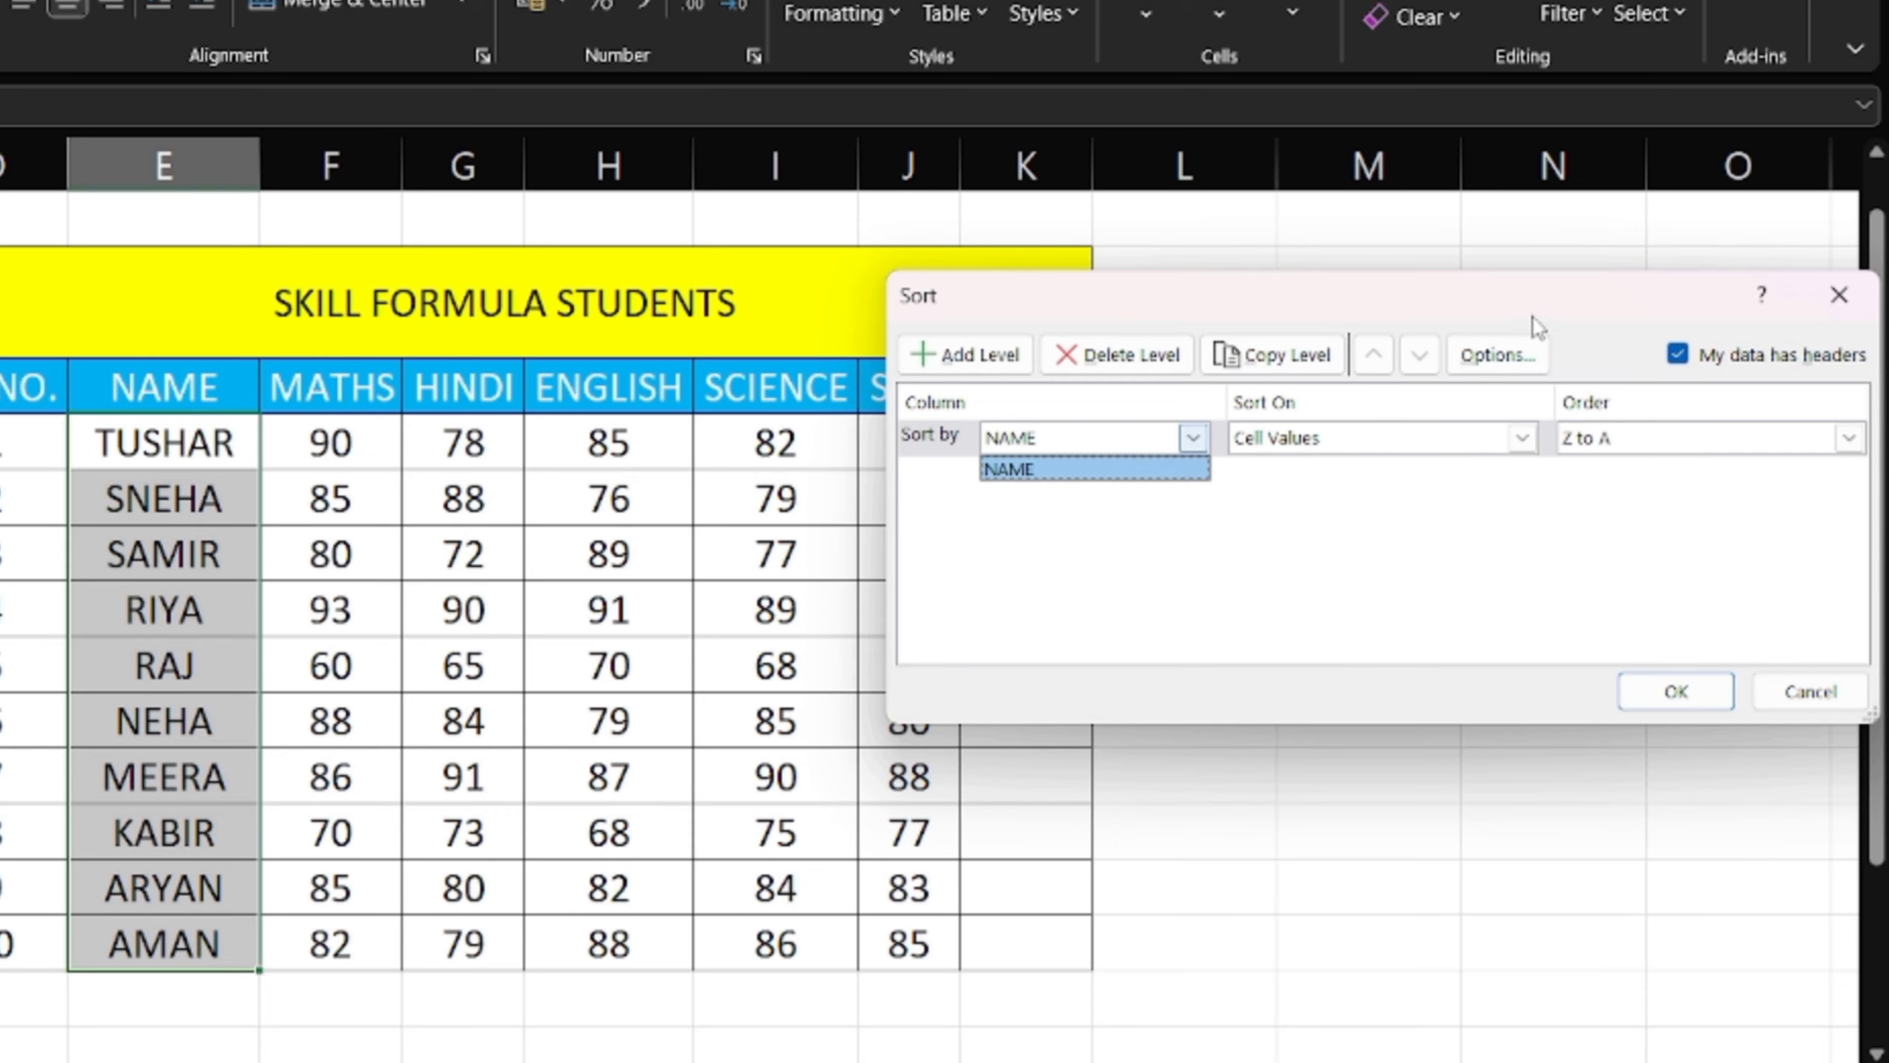
click(1463, 612)
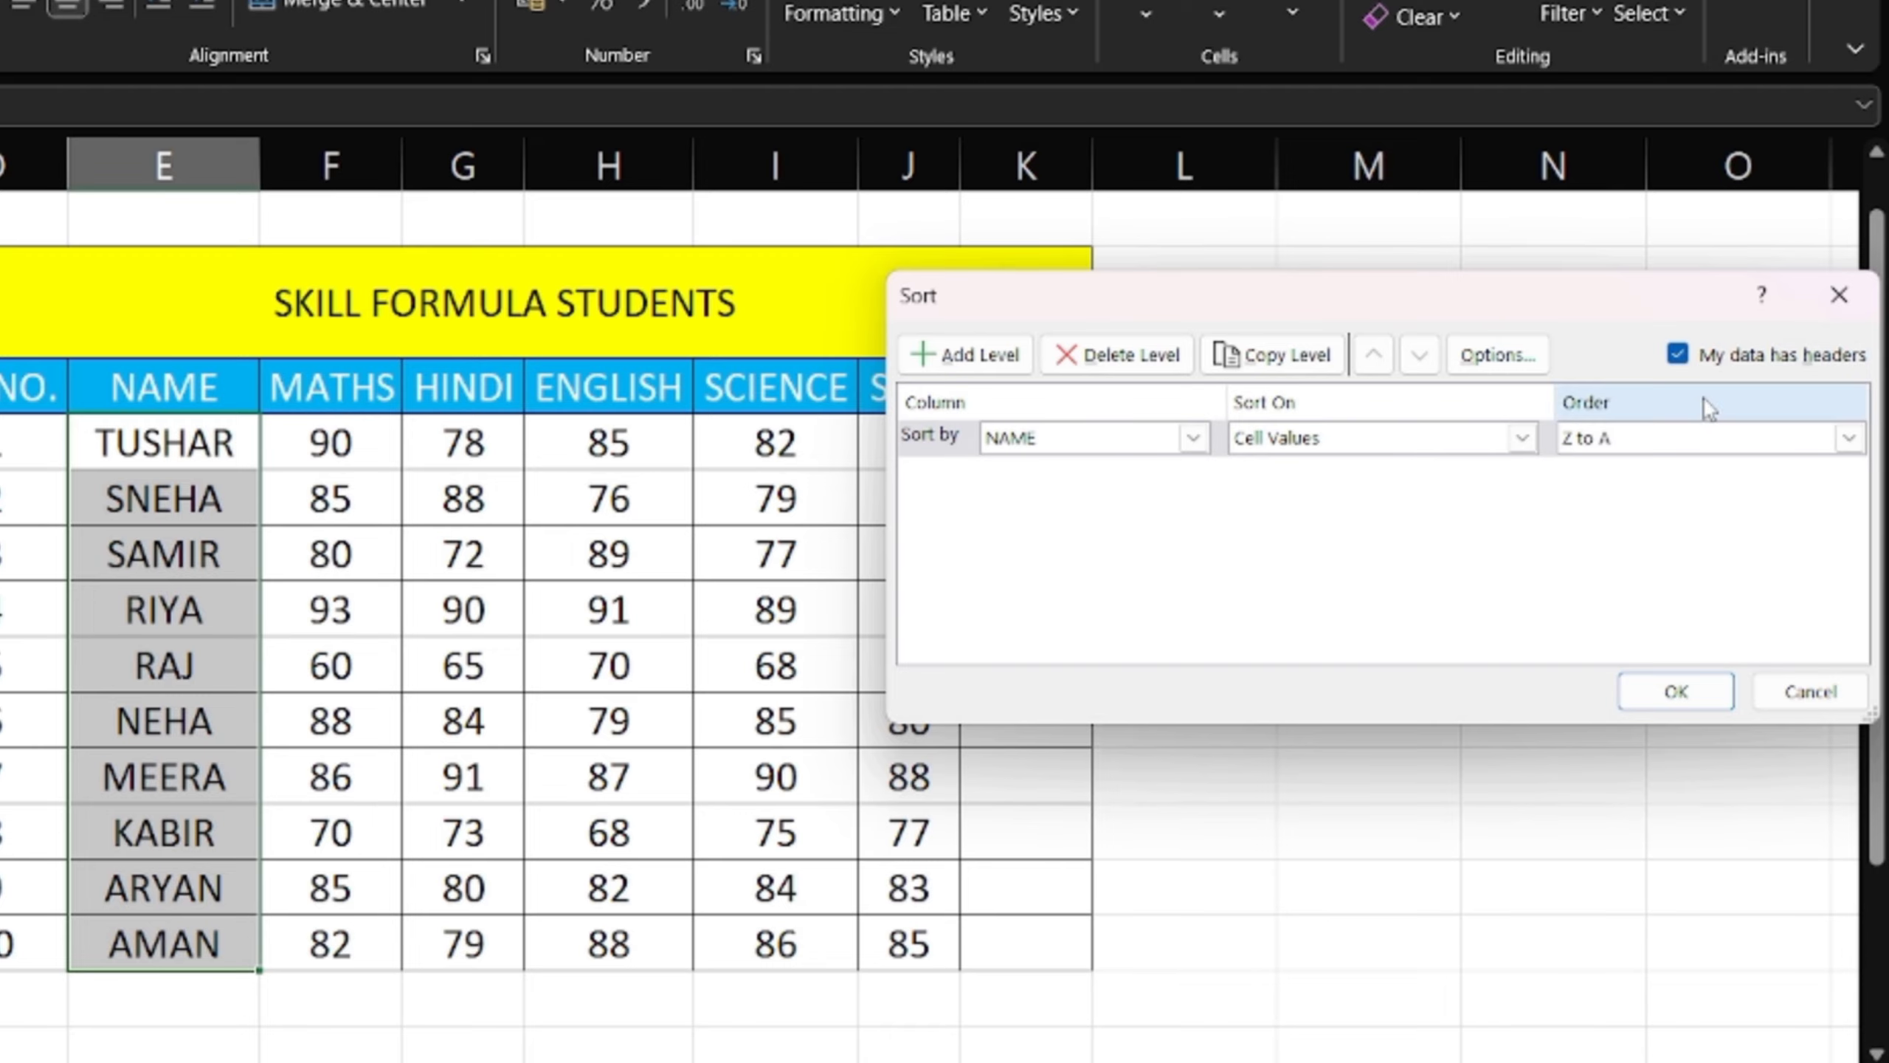
click(1839, 293)
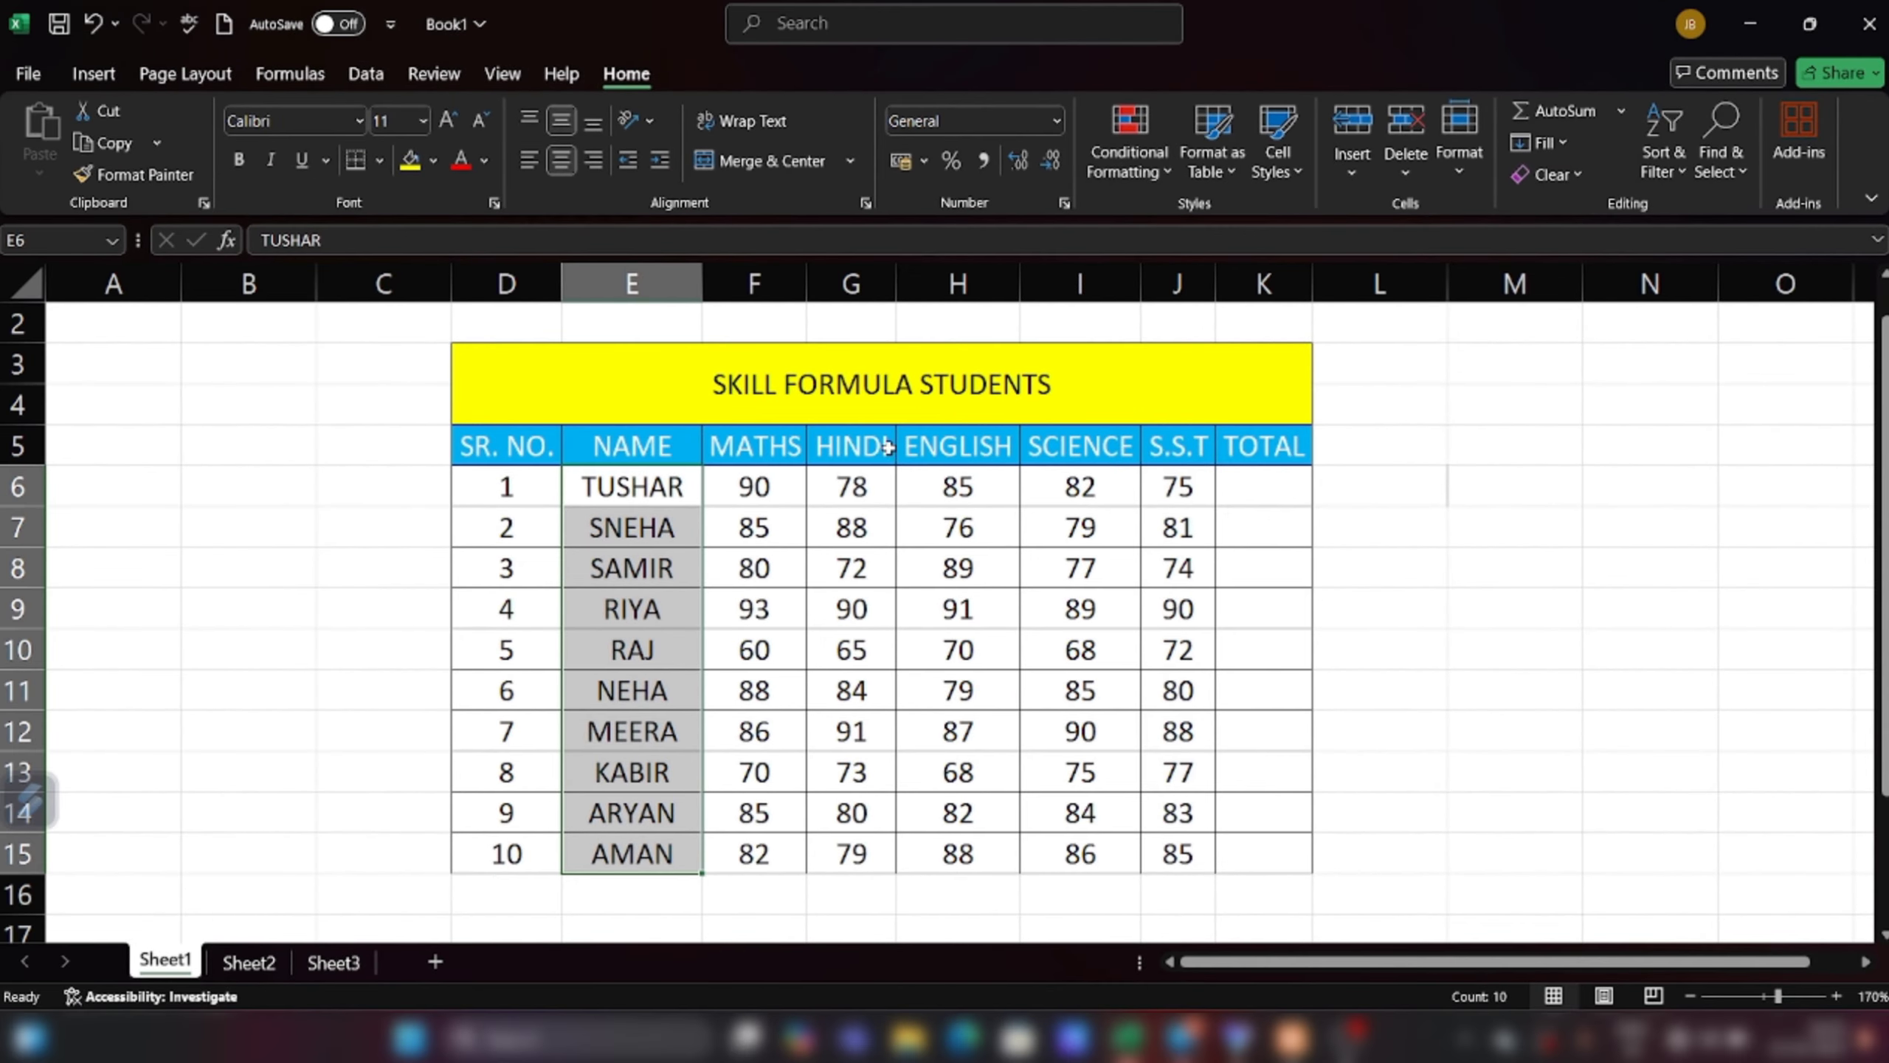
Custom sort the range E6:J15 by the MATHS column on cell values, ordered Largest to Smallest
drag(666, 480, 1179, 849)
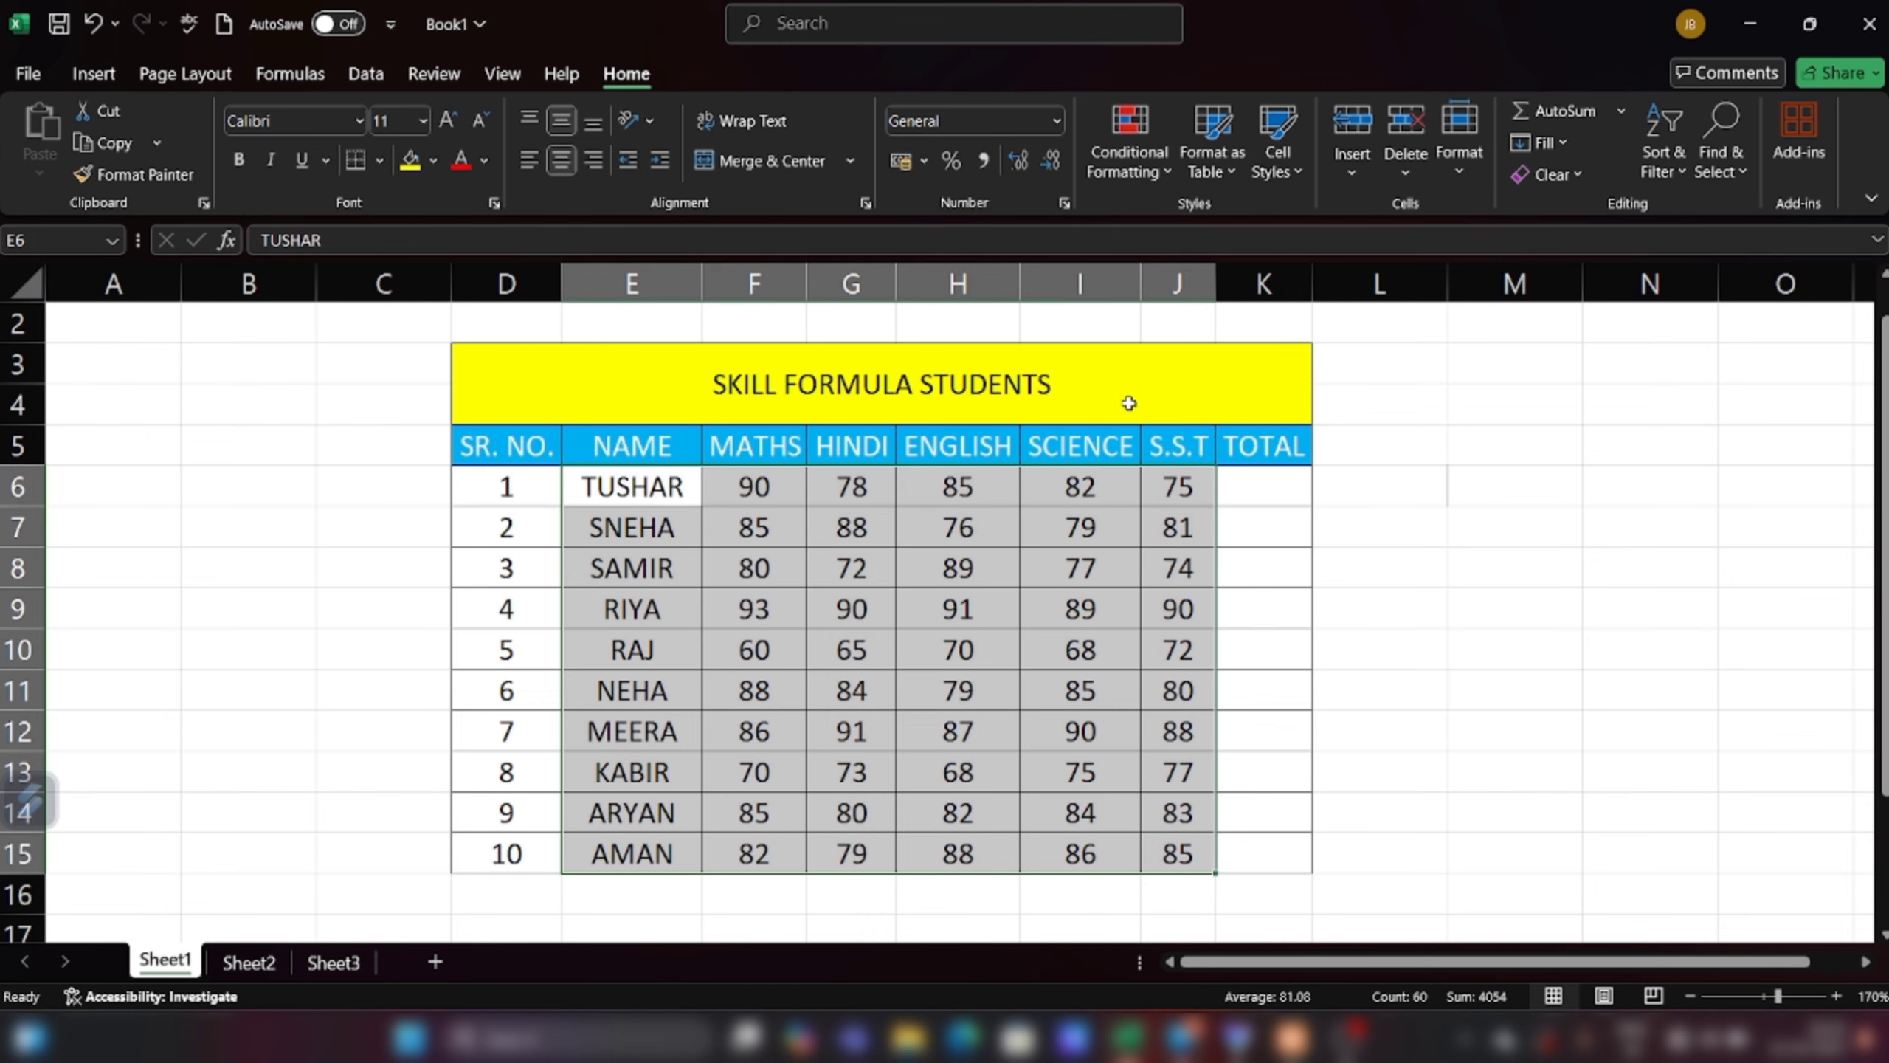
click(1669, 135)
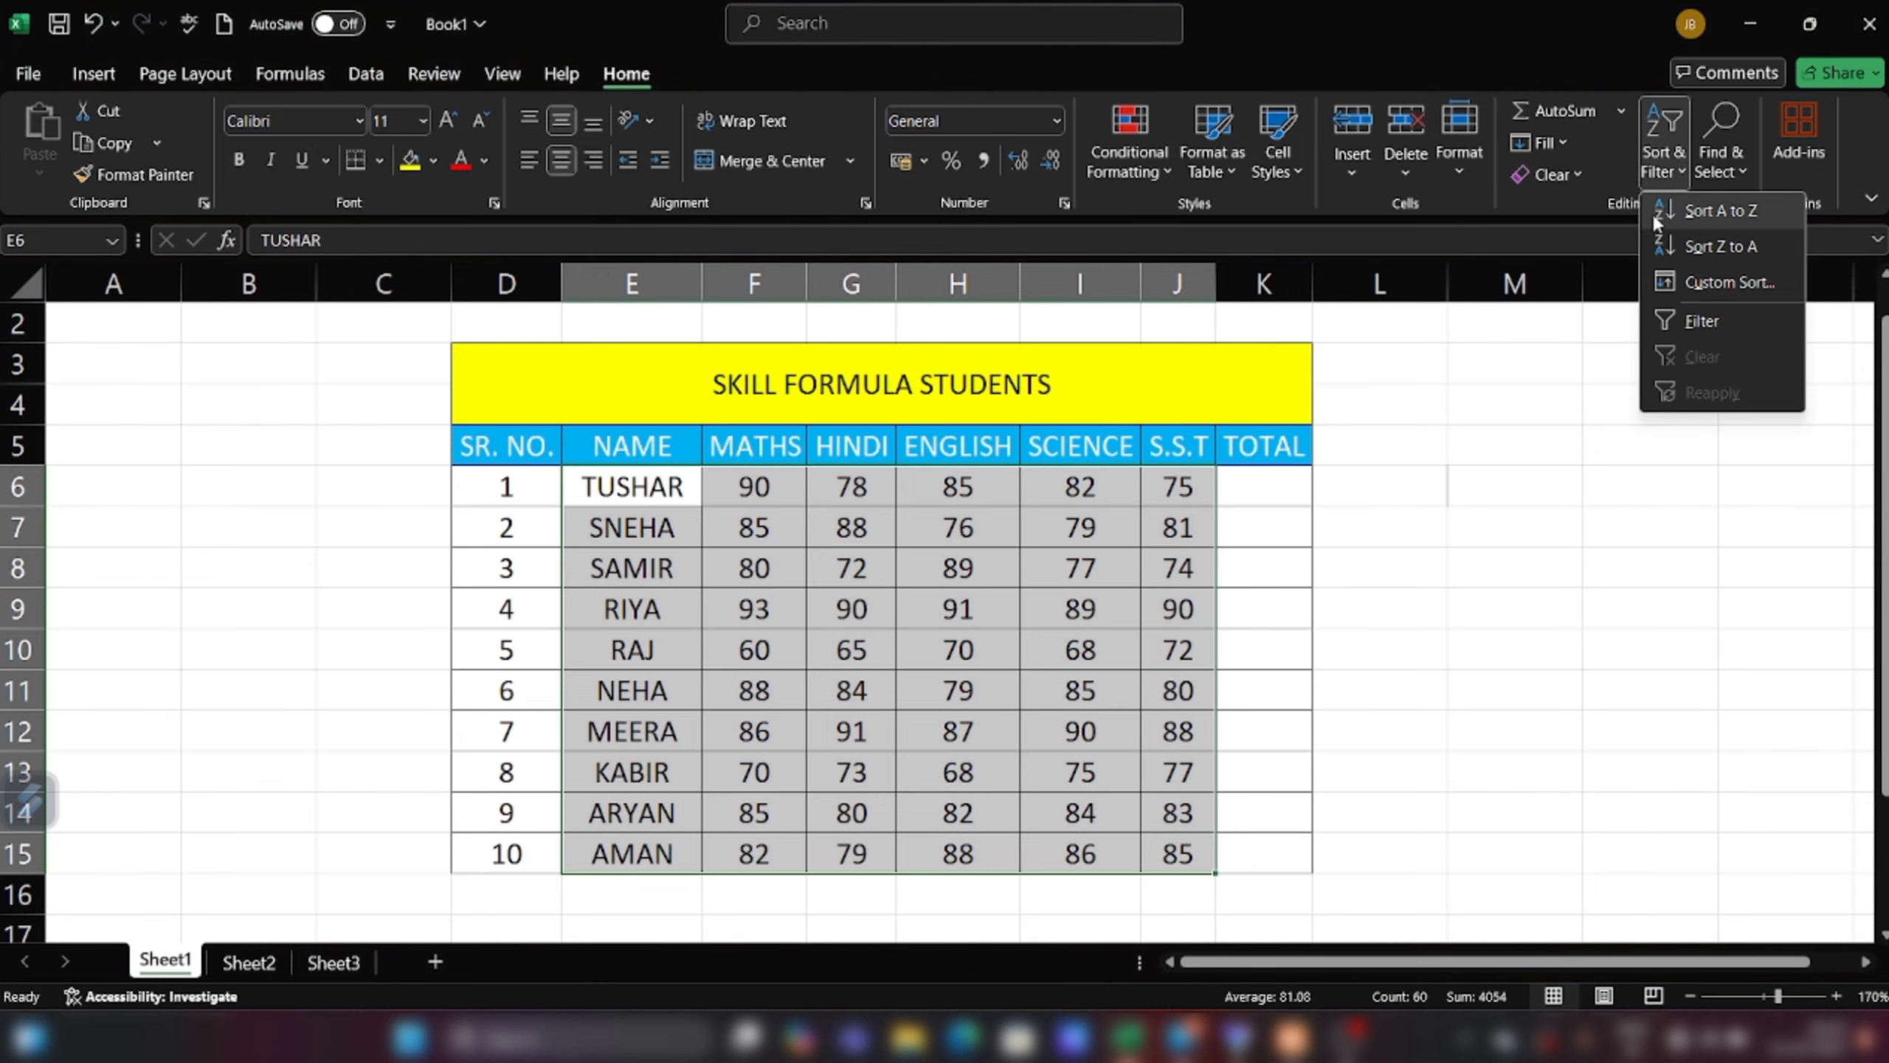
click(1712, 284)
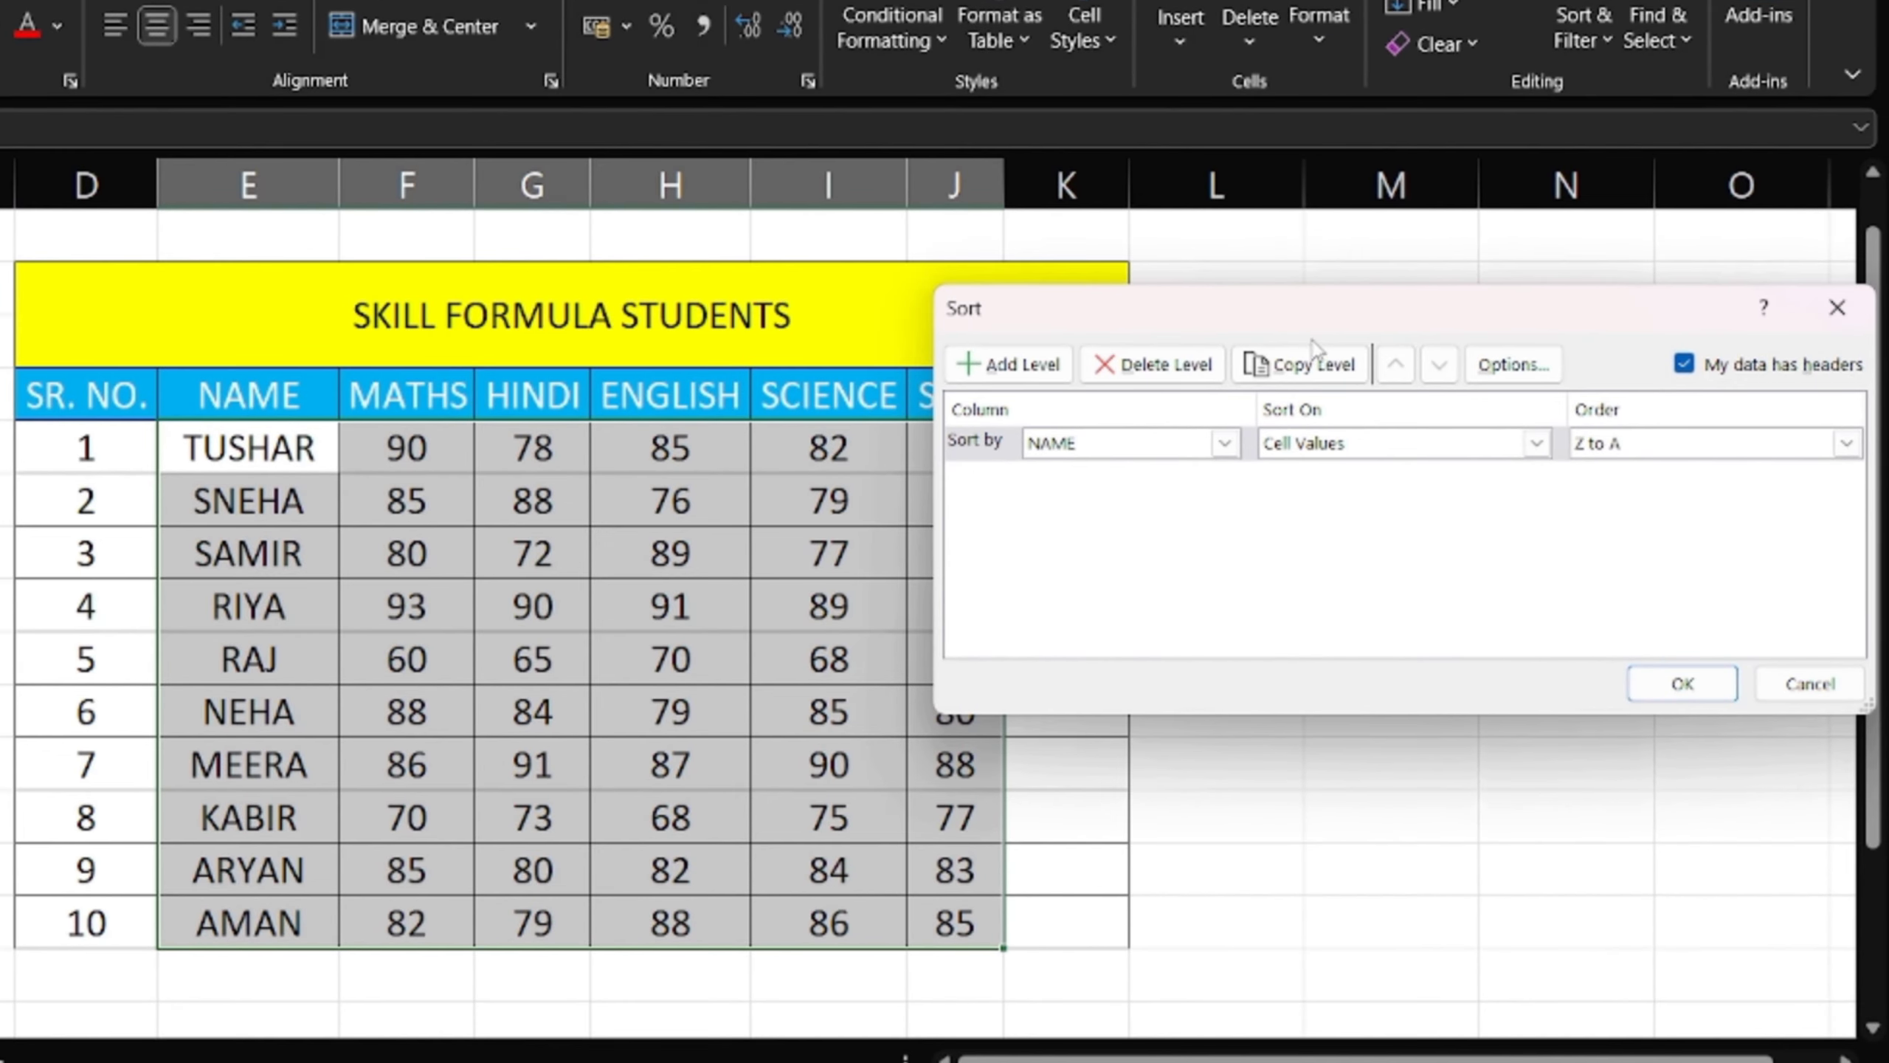
click(1224, 444)
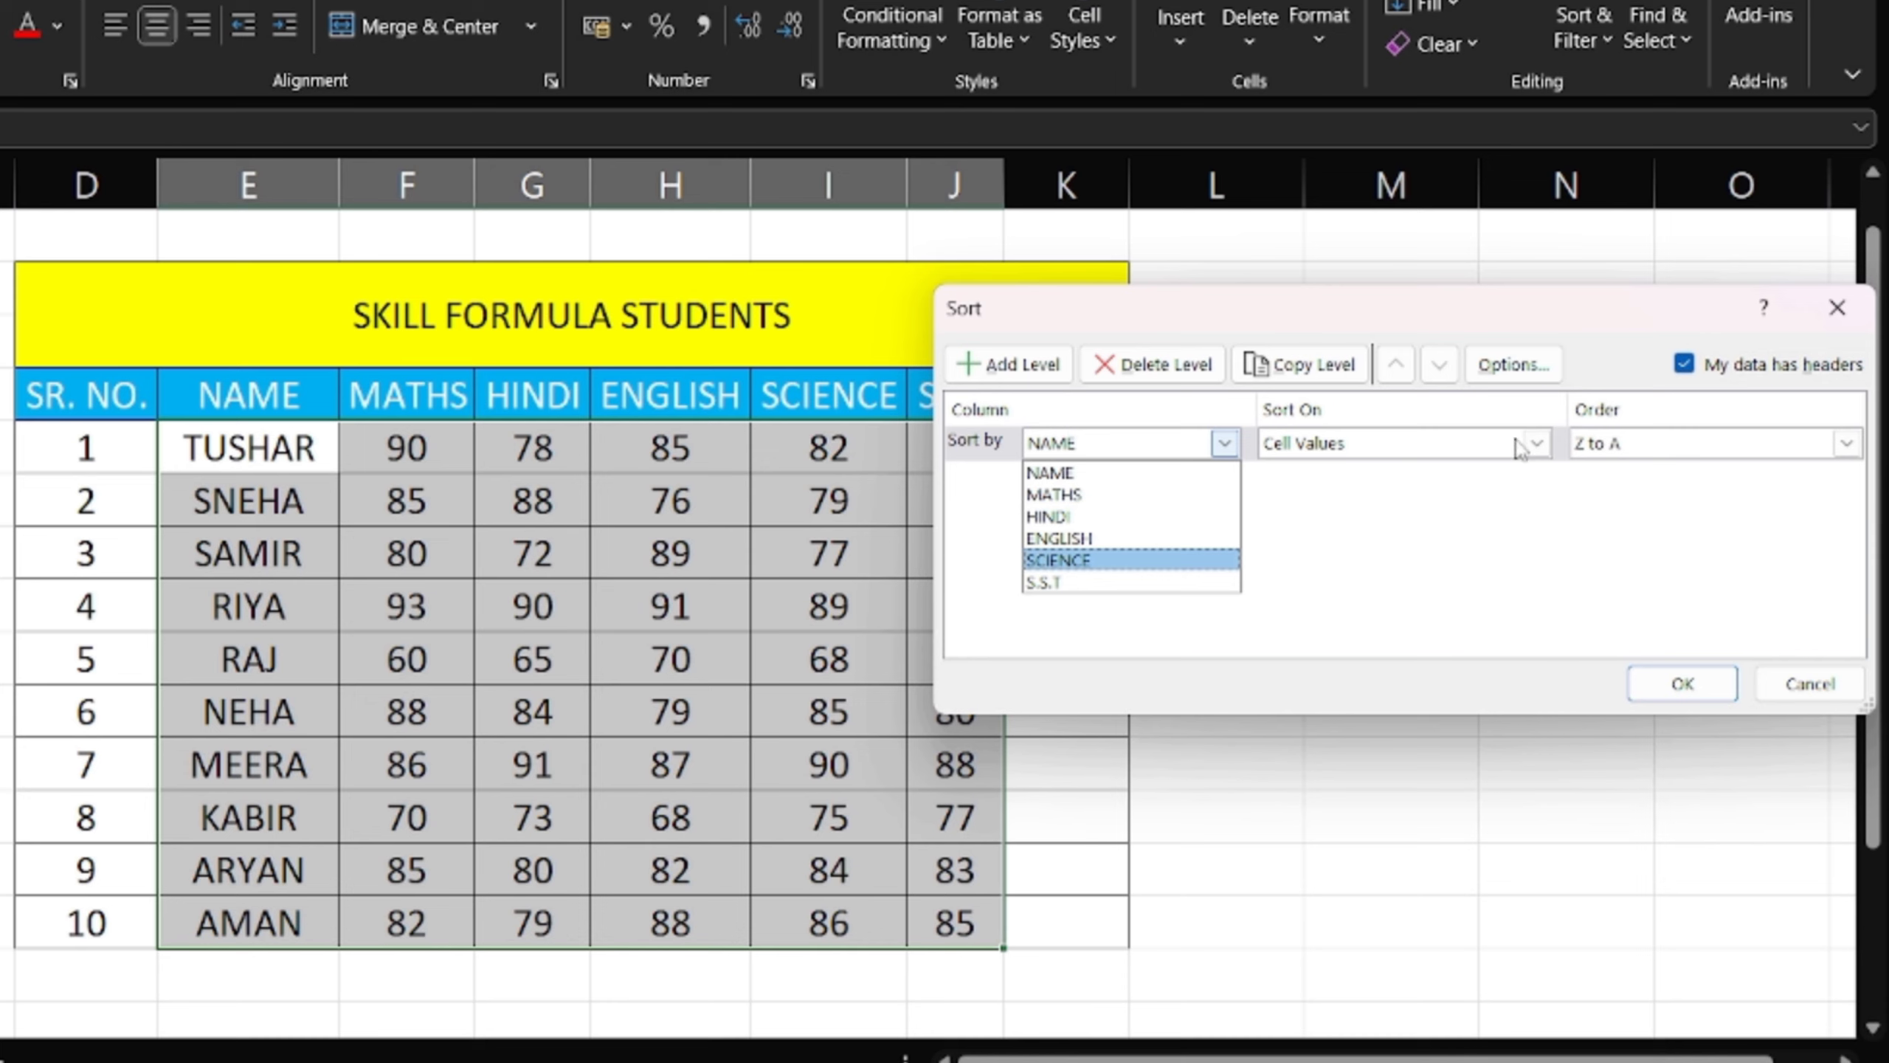
click(1054, 496)
click(1534, 445)
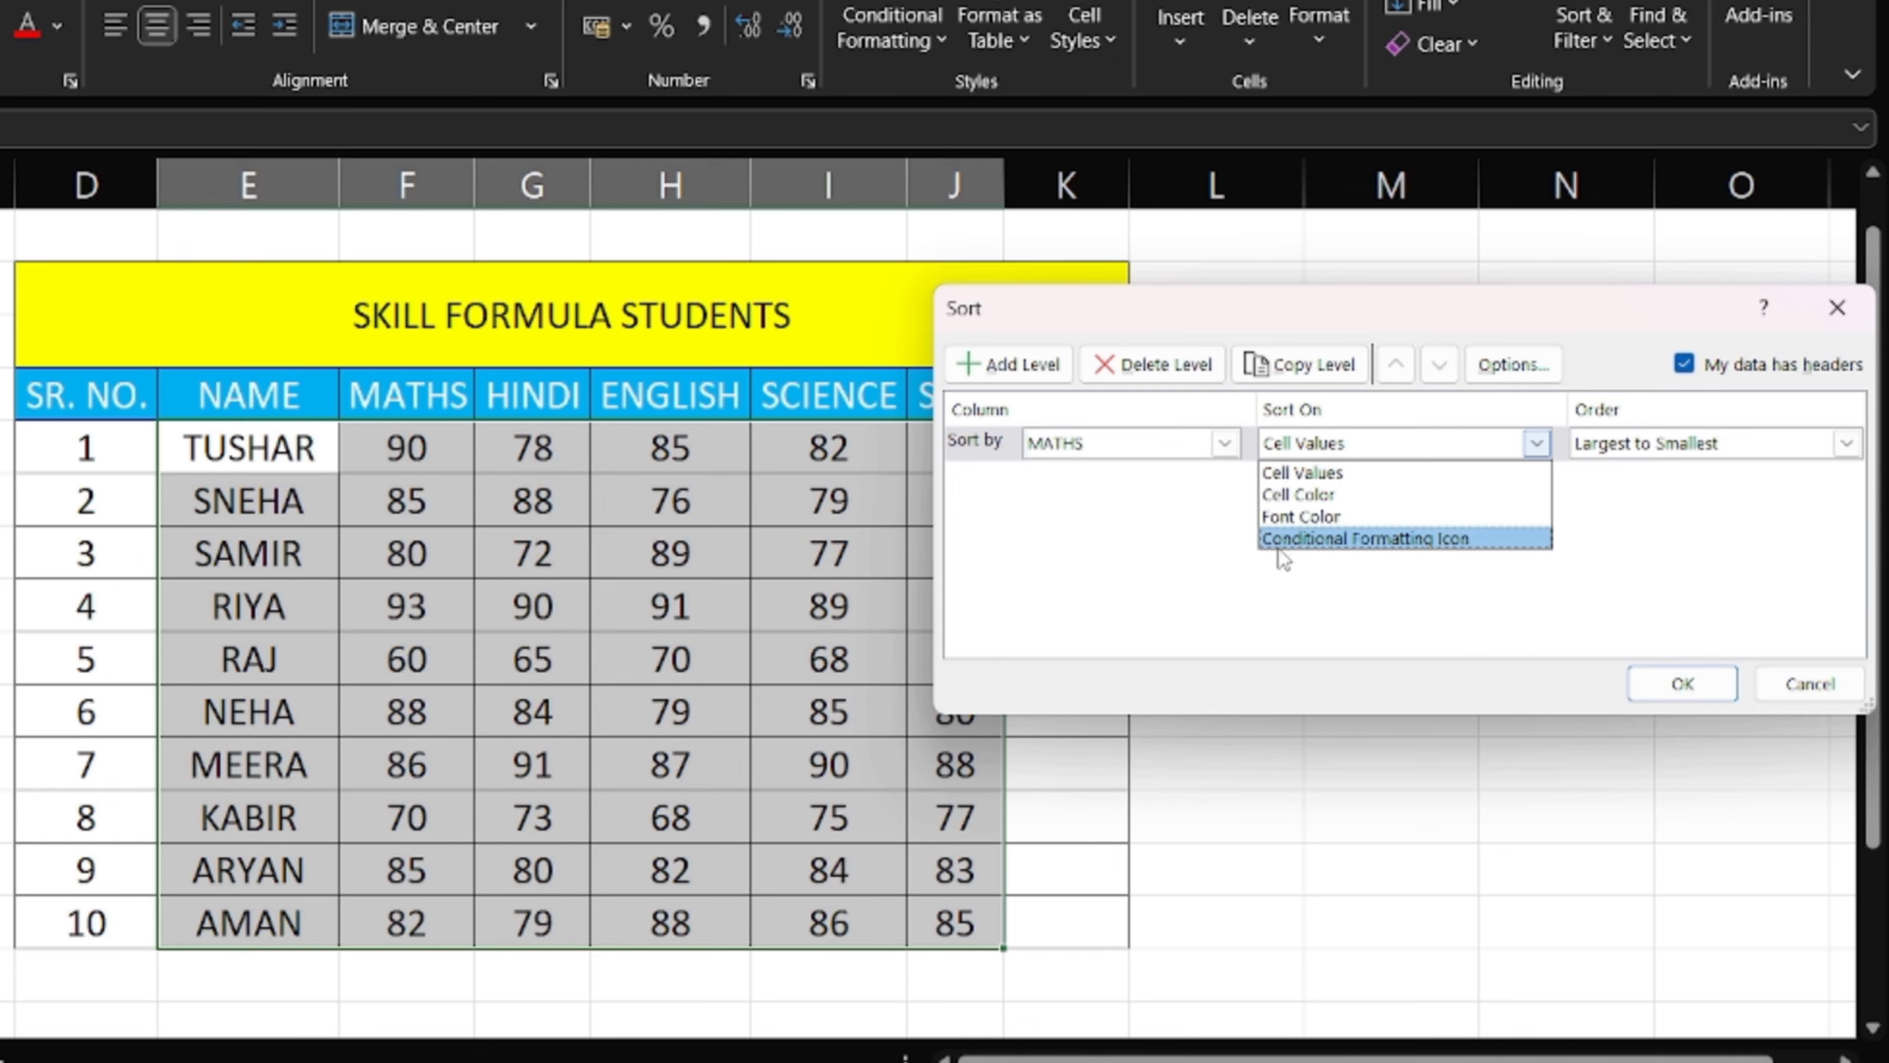
click(1326, 476)
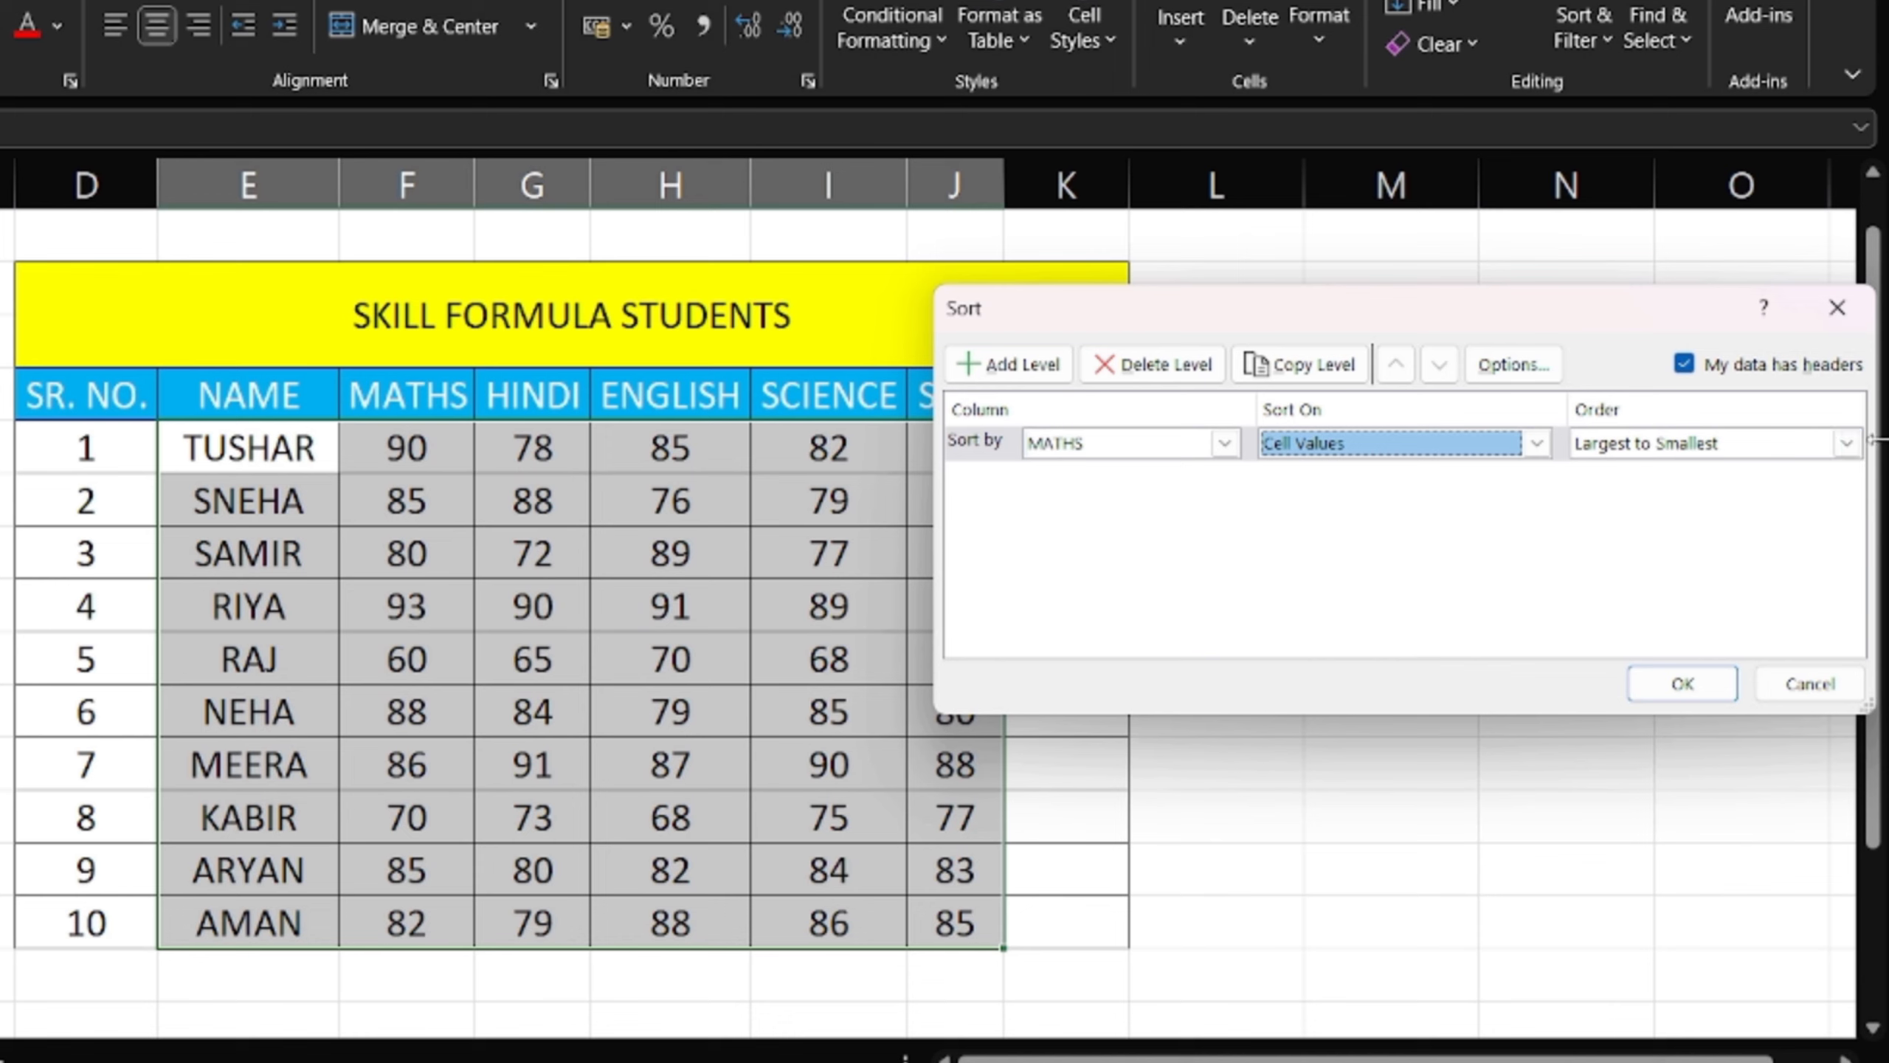
click(1846, 443)
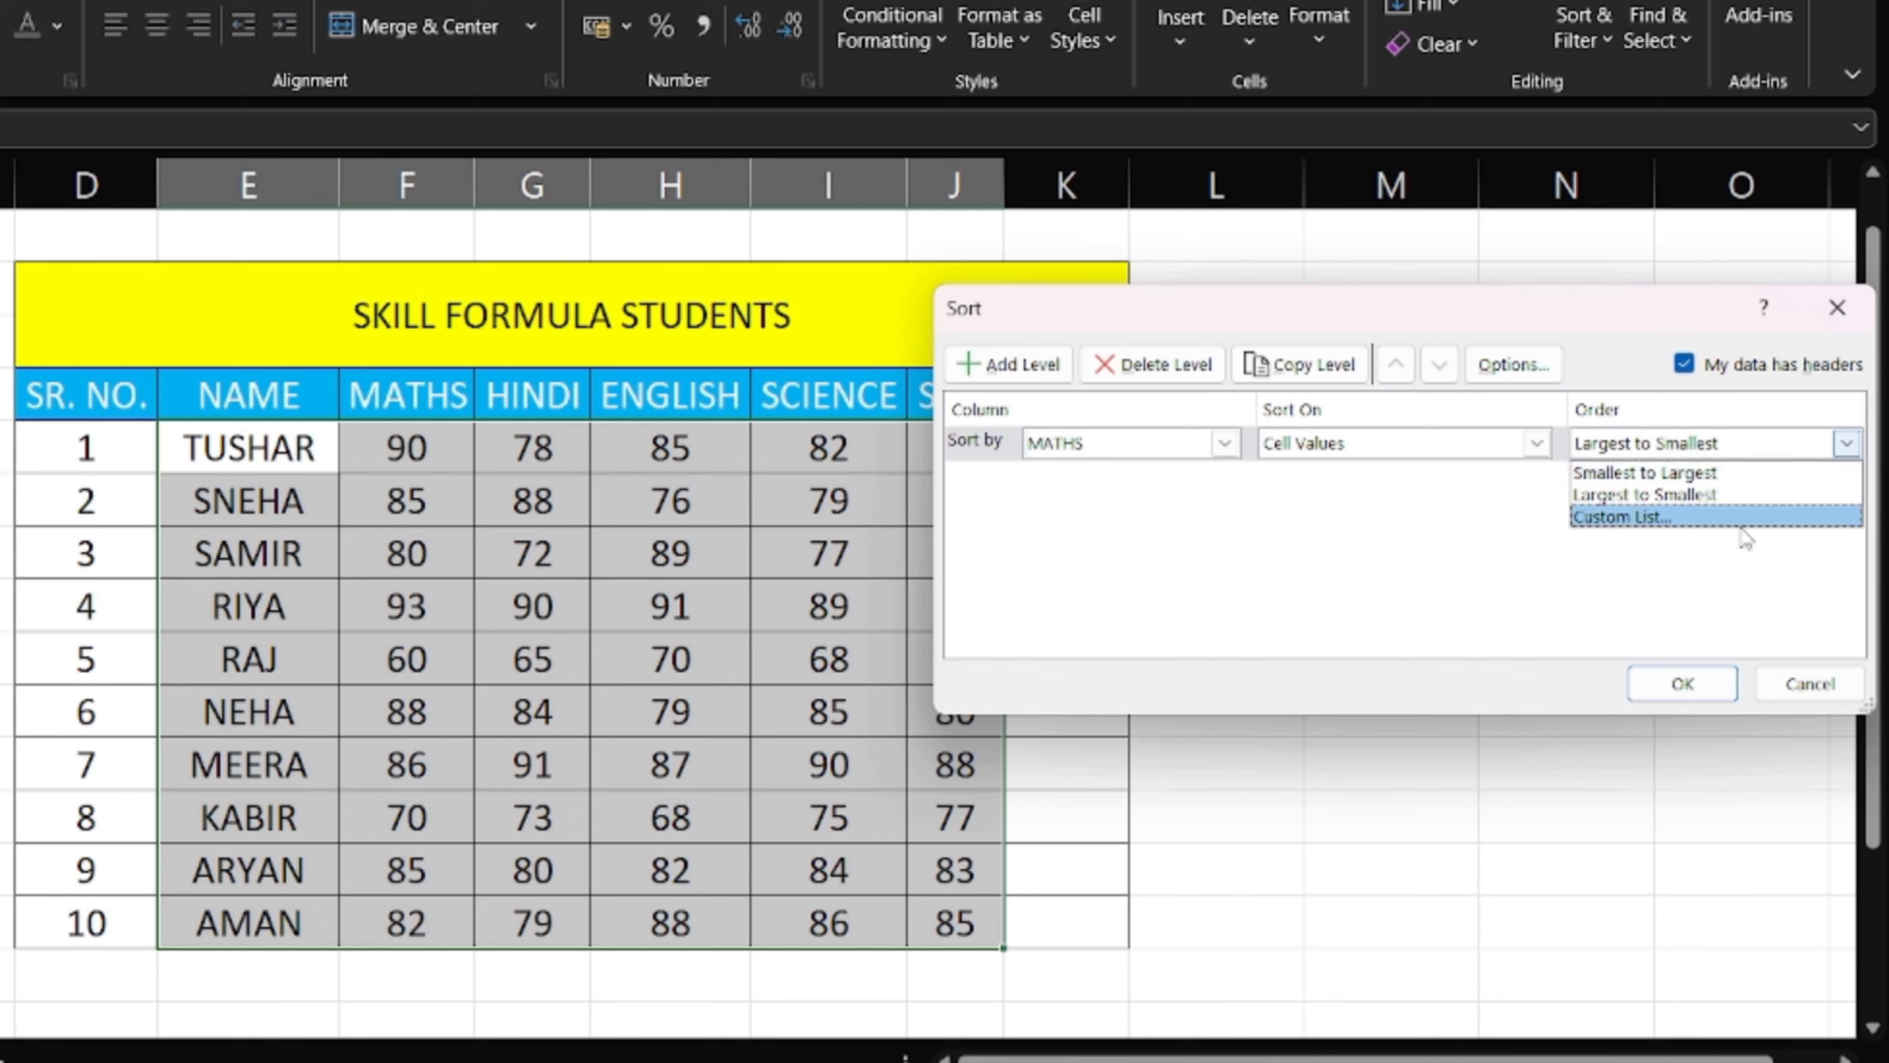
click(1702, 499)
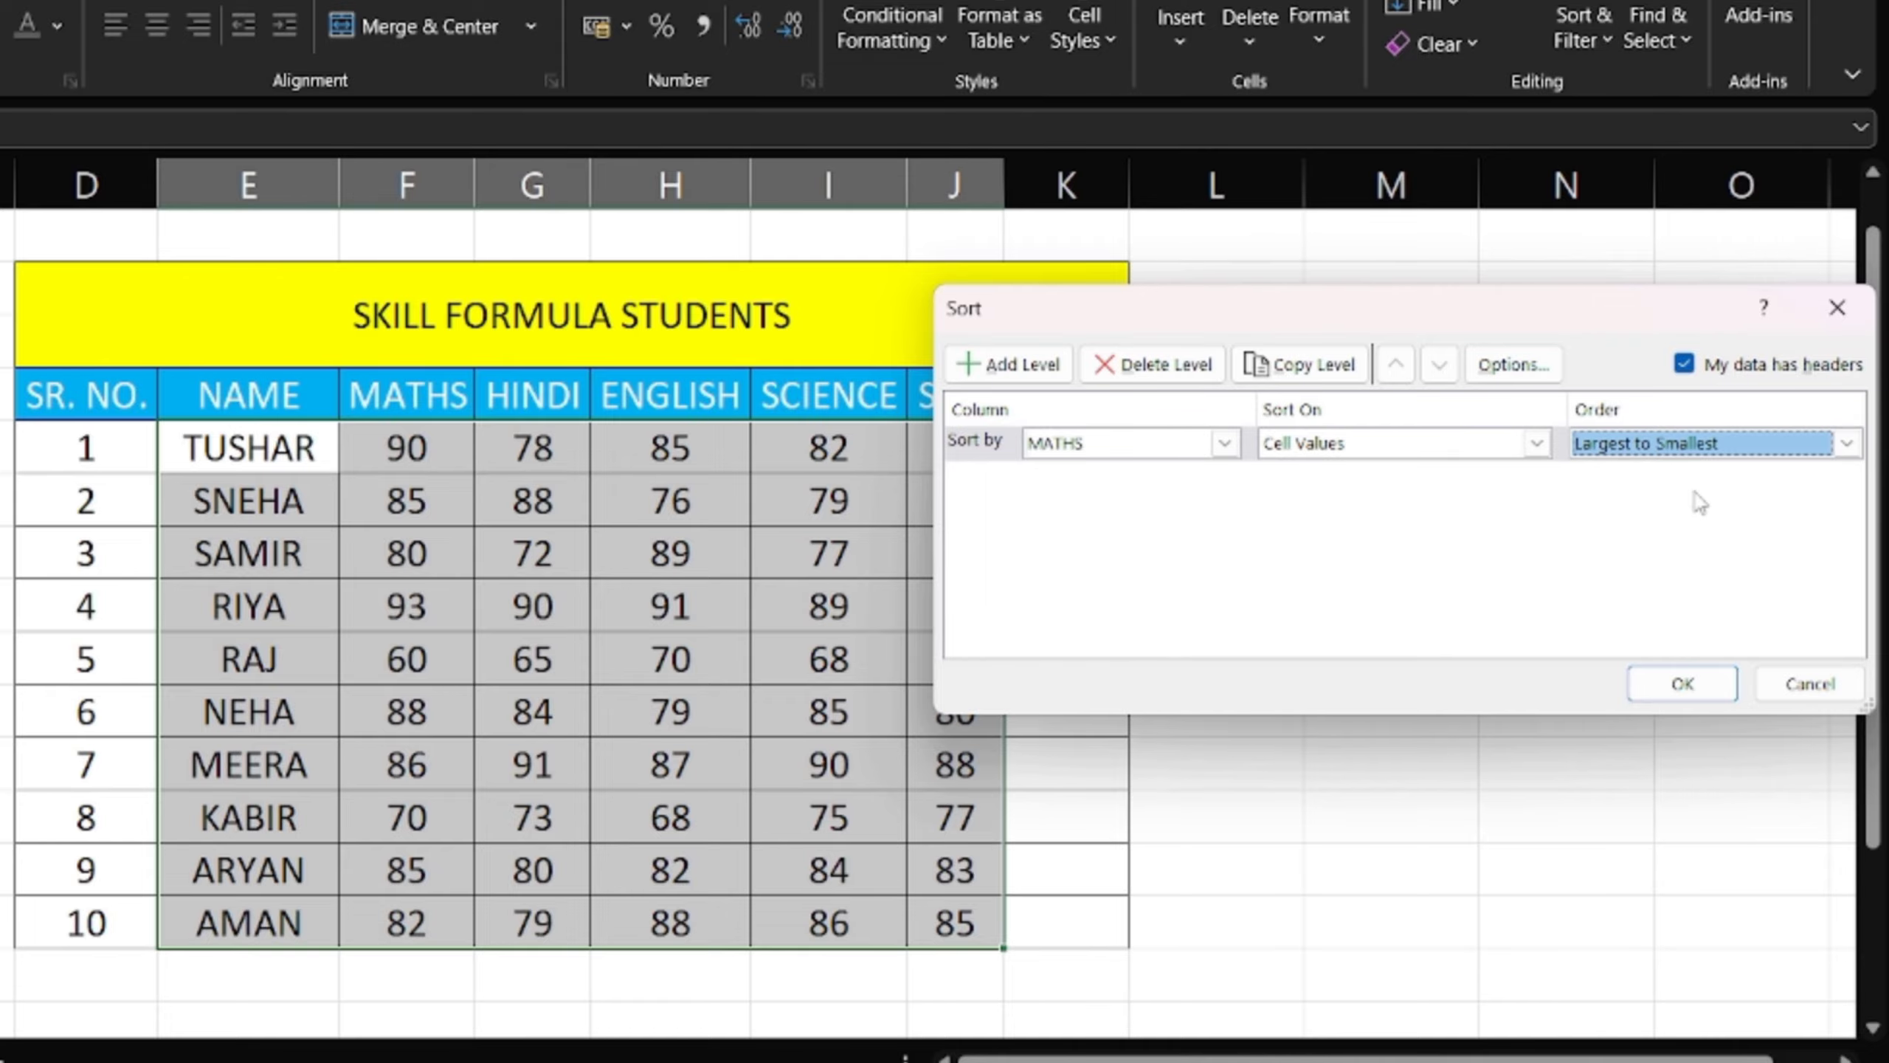
click(1683, 689)
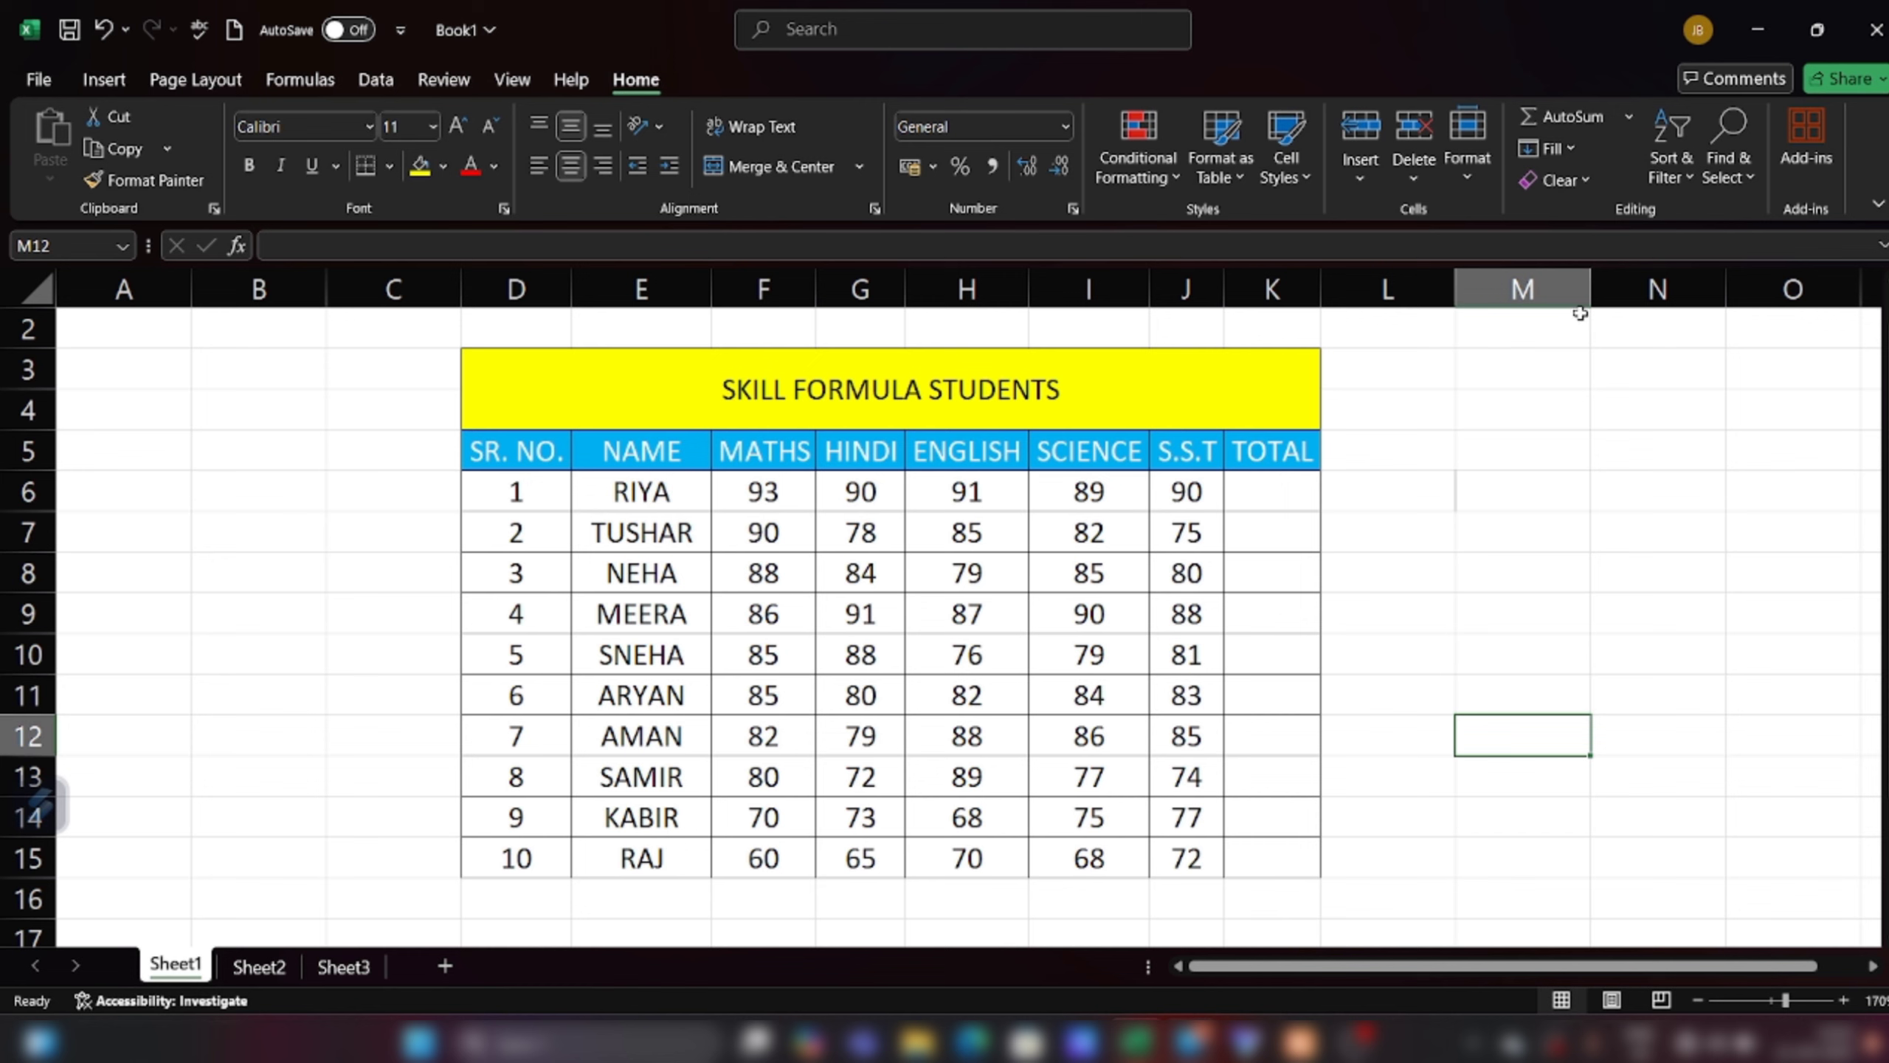
Turn on filtering for the student marks table in D5:K15, with the row 5 headings as the header row
click(1672, 160)
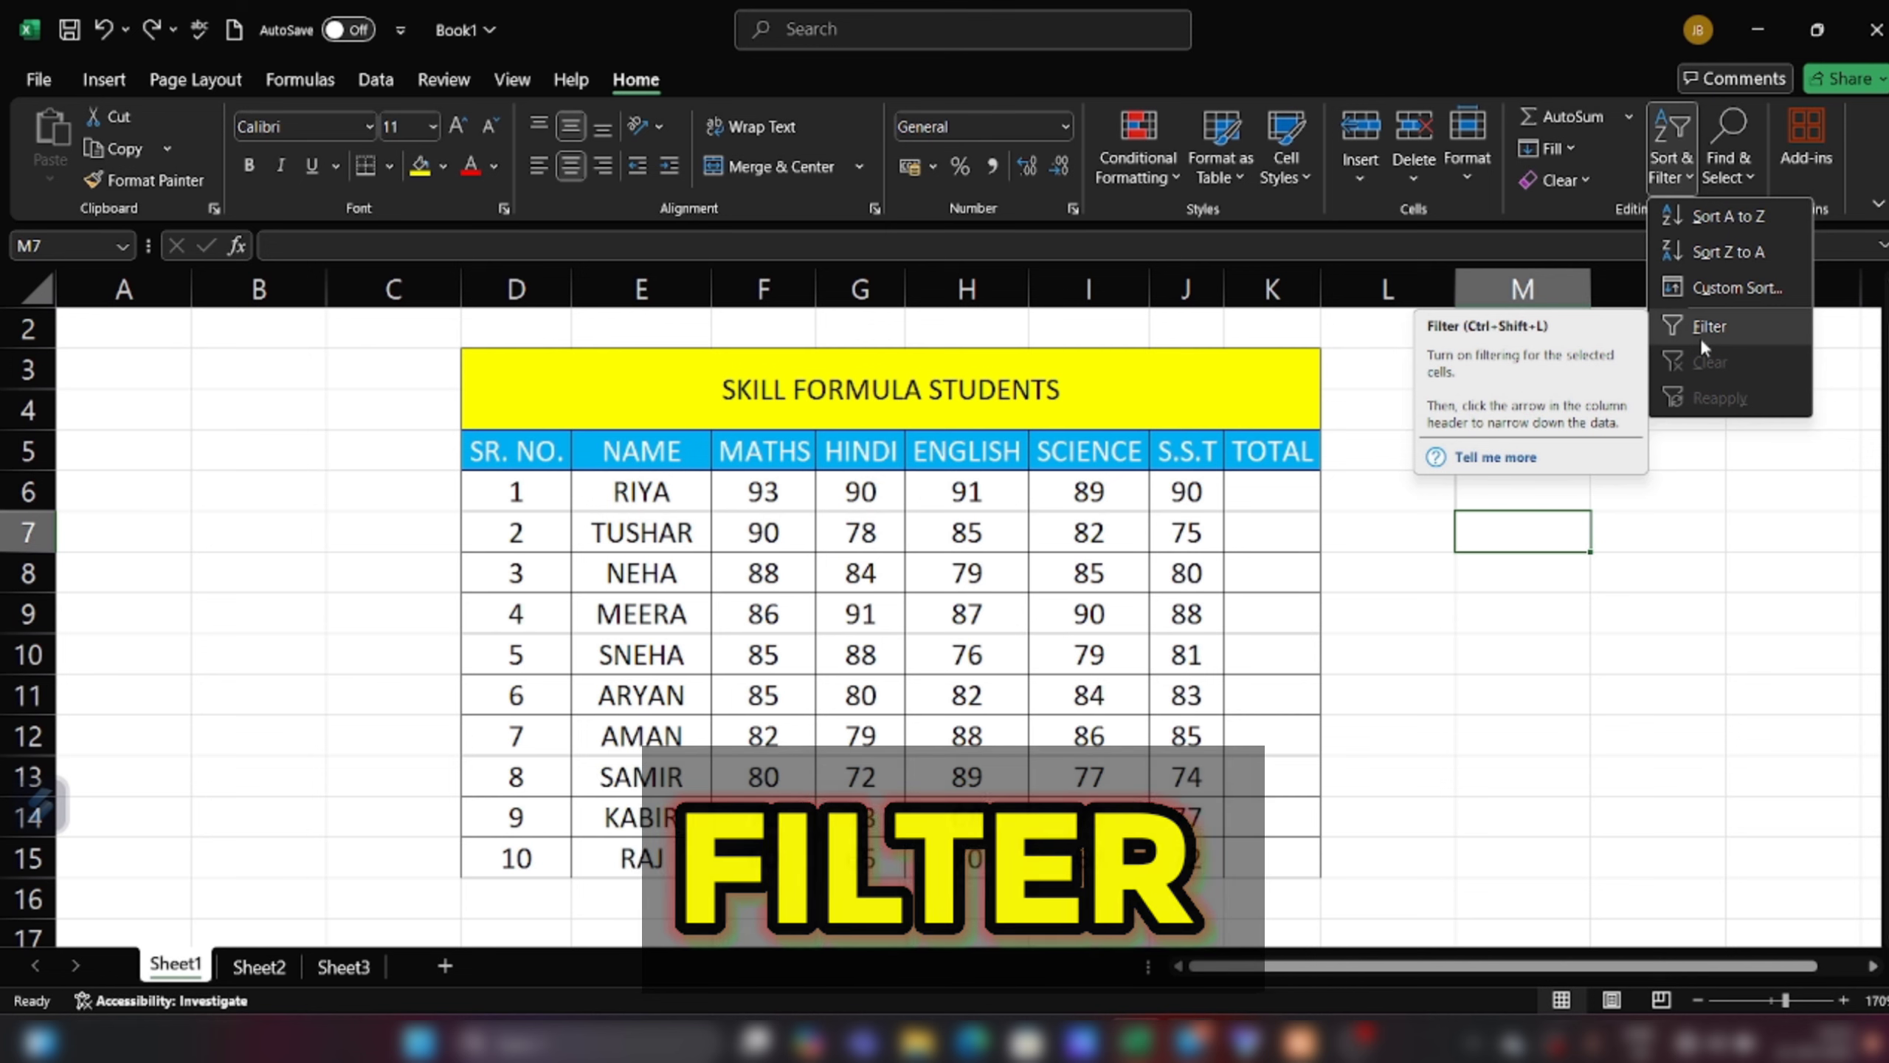
click(1761, 512)
drag(510, 446, 773, 491)
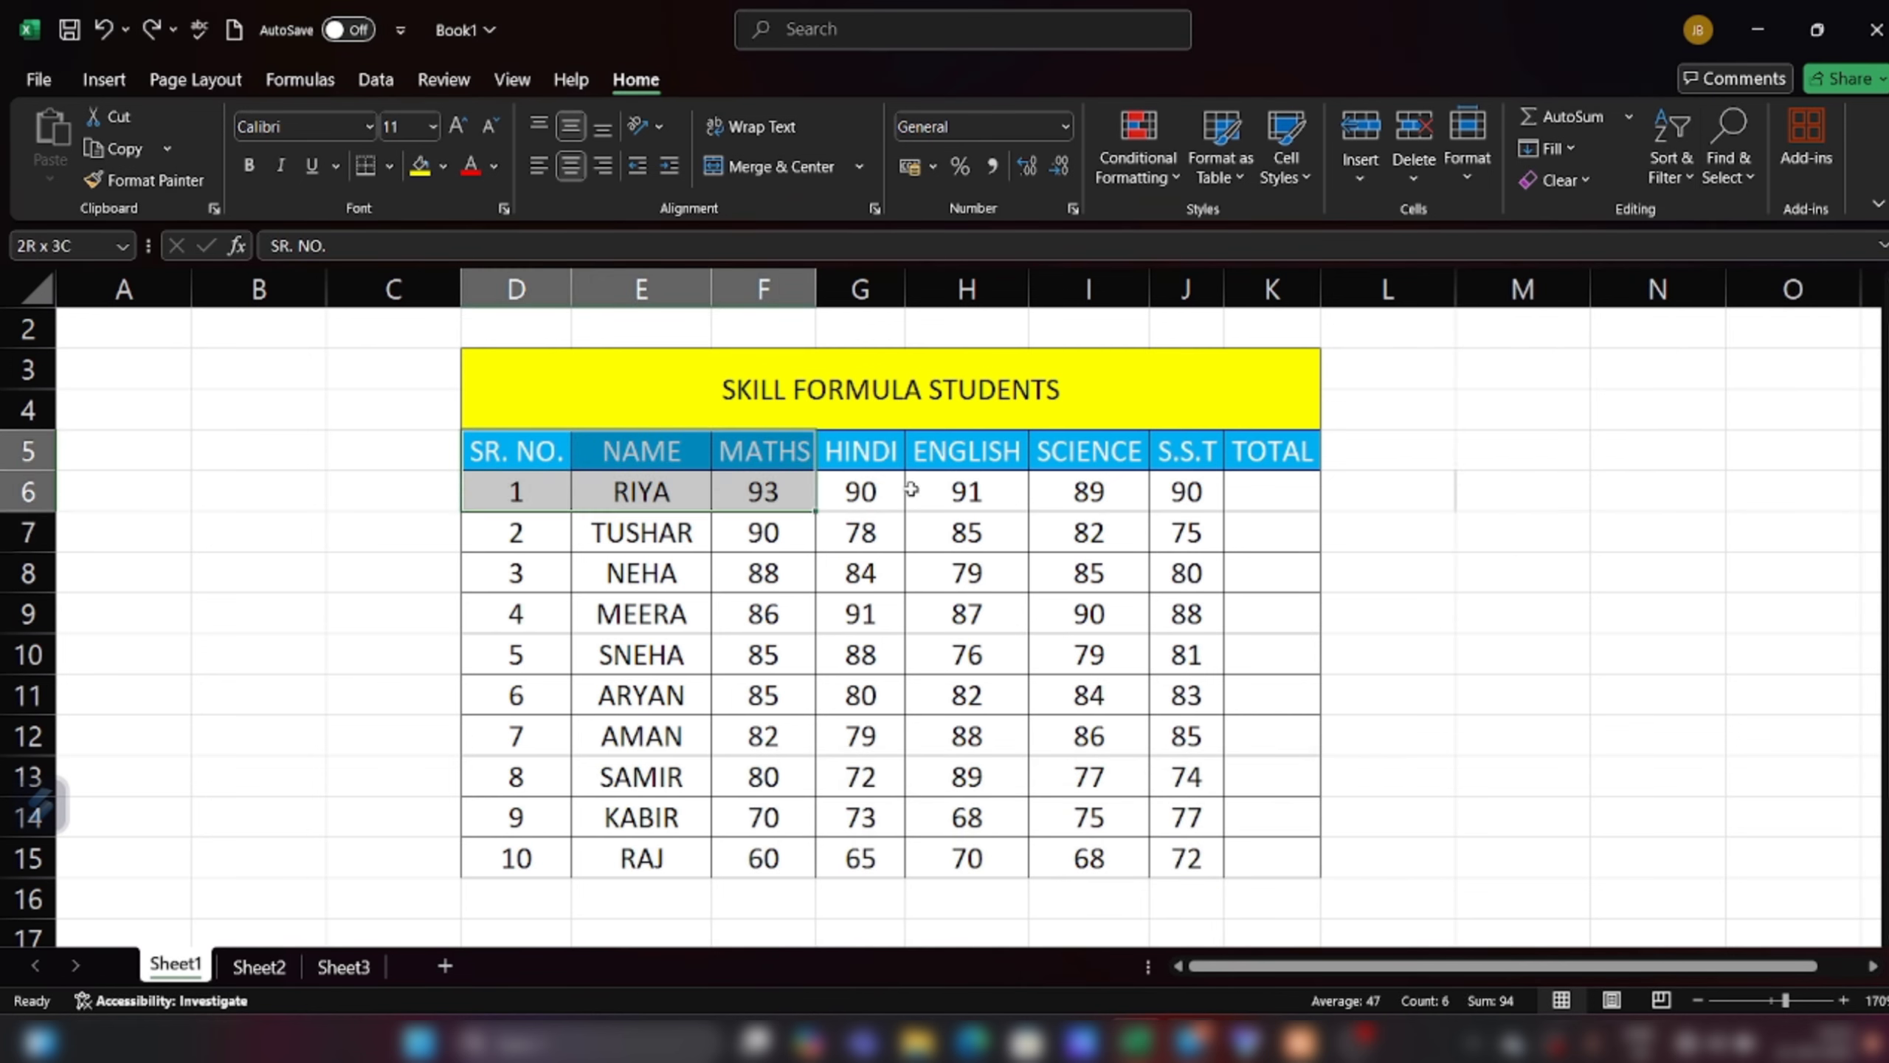
drag(911, 489, 1231, 844)
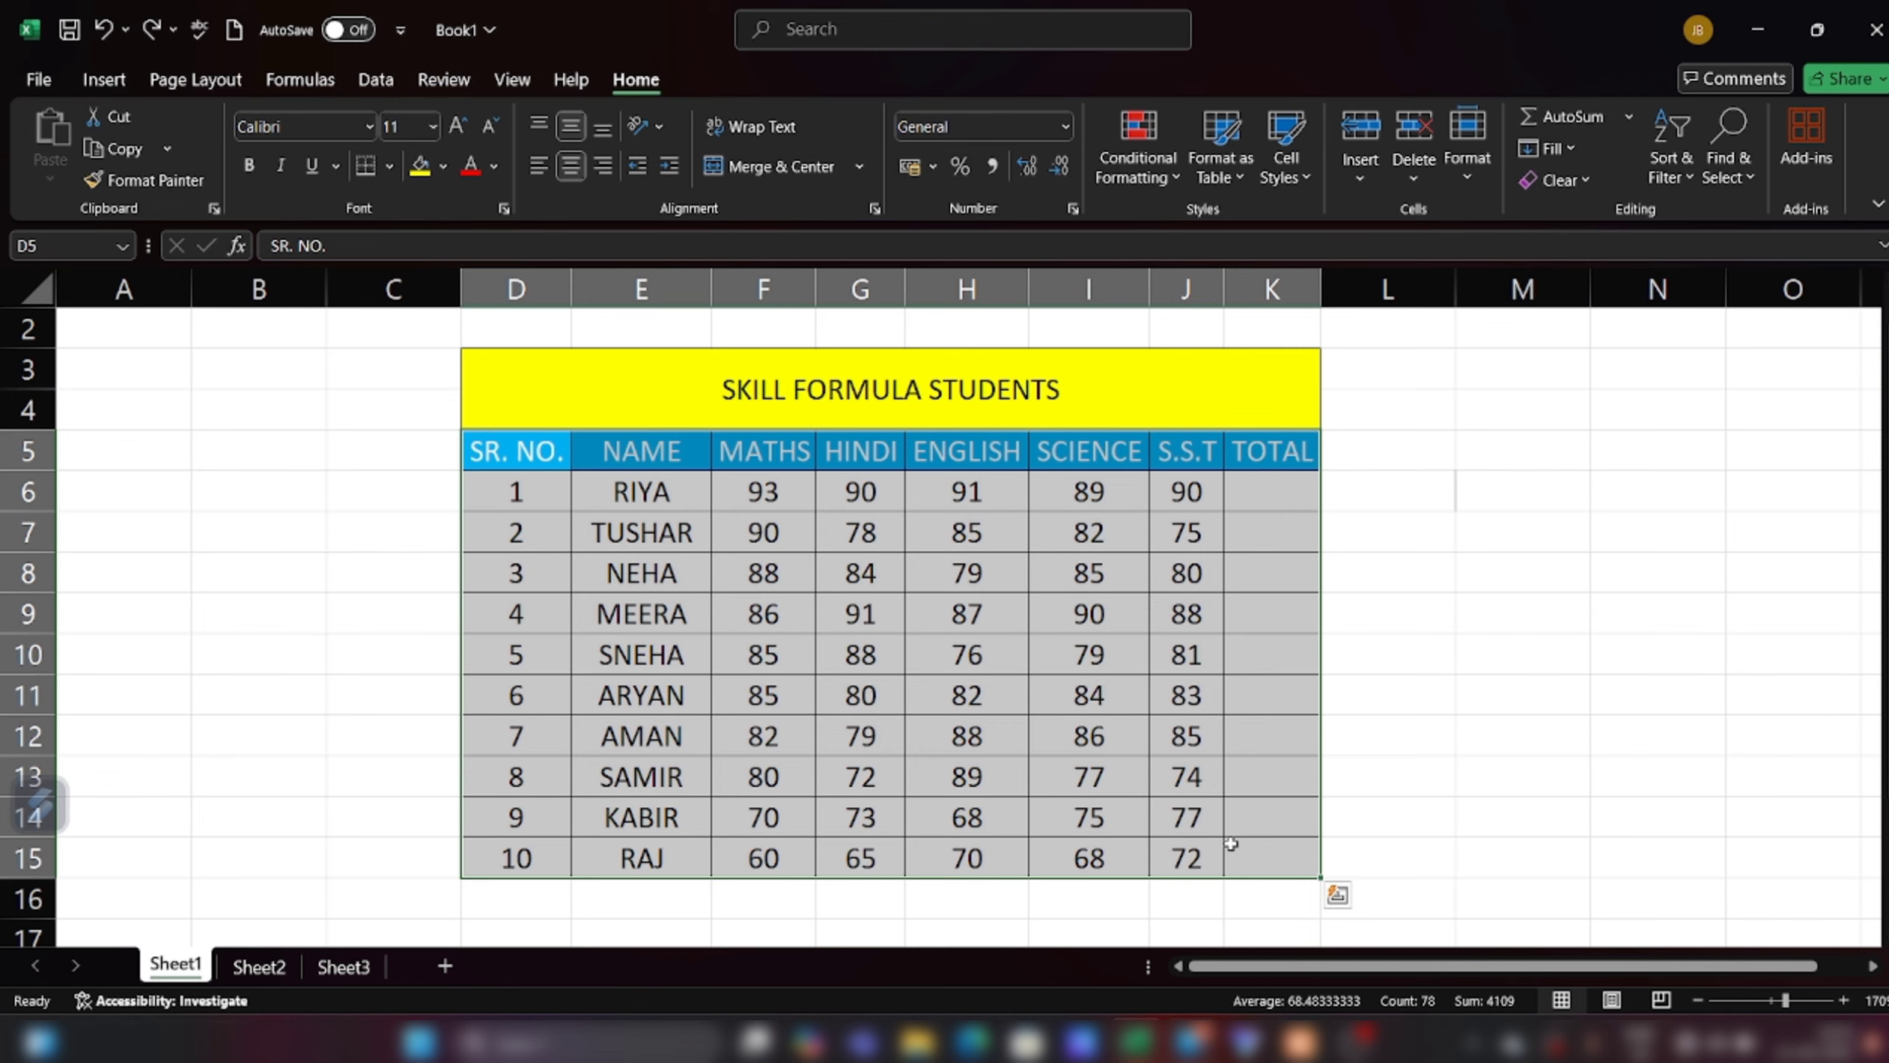
click(1672, 153)
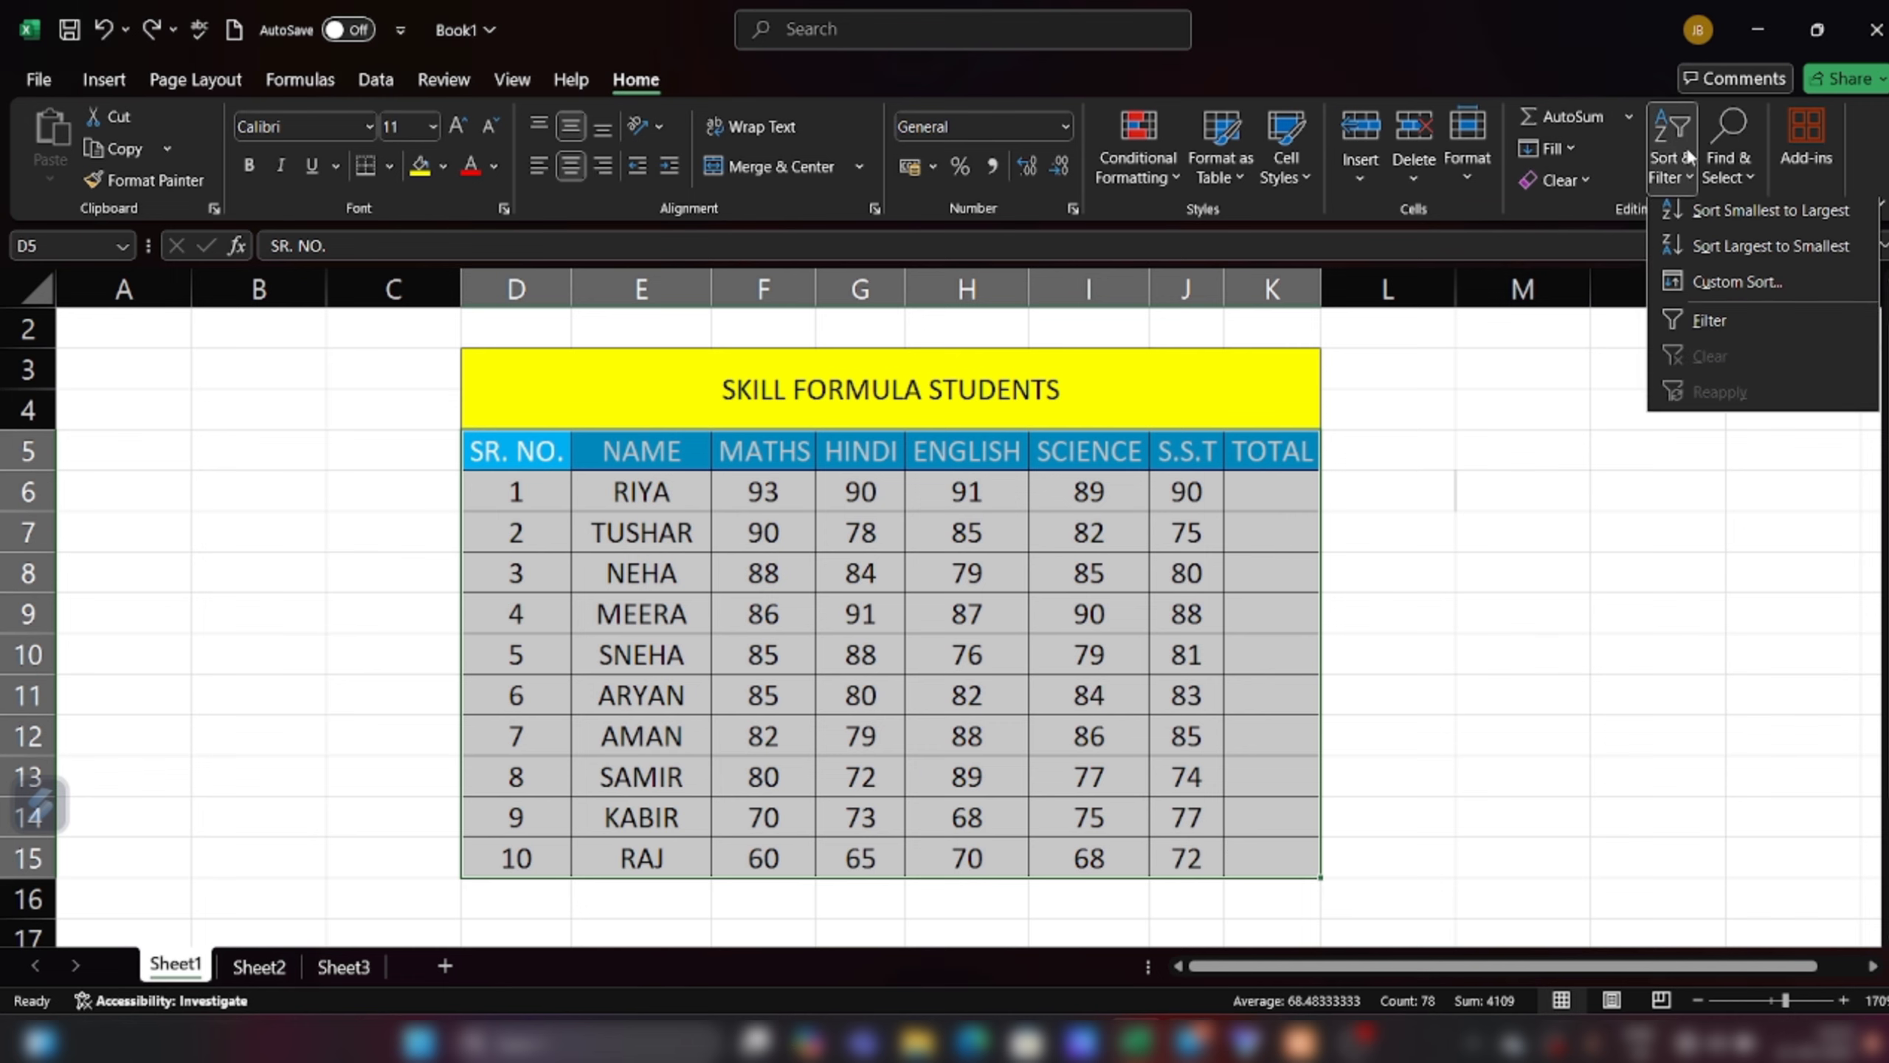
click(1720, 325)
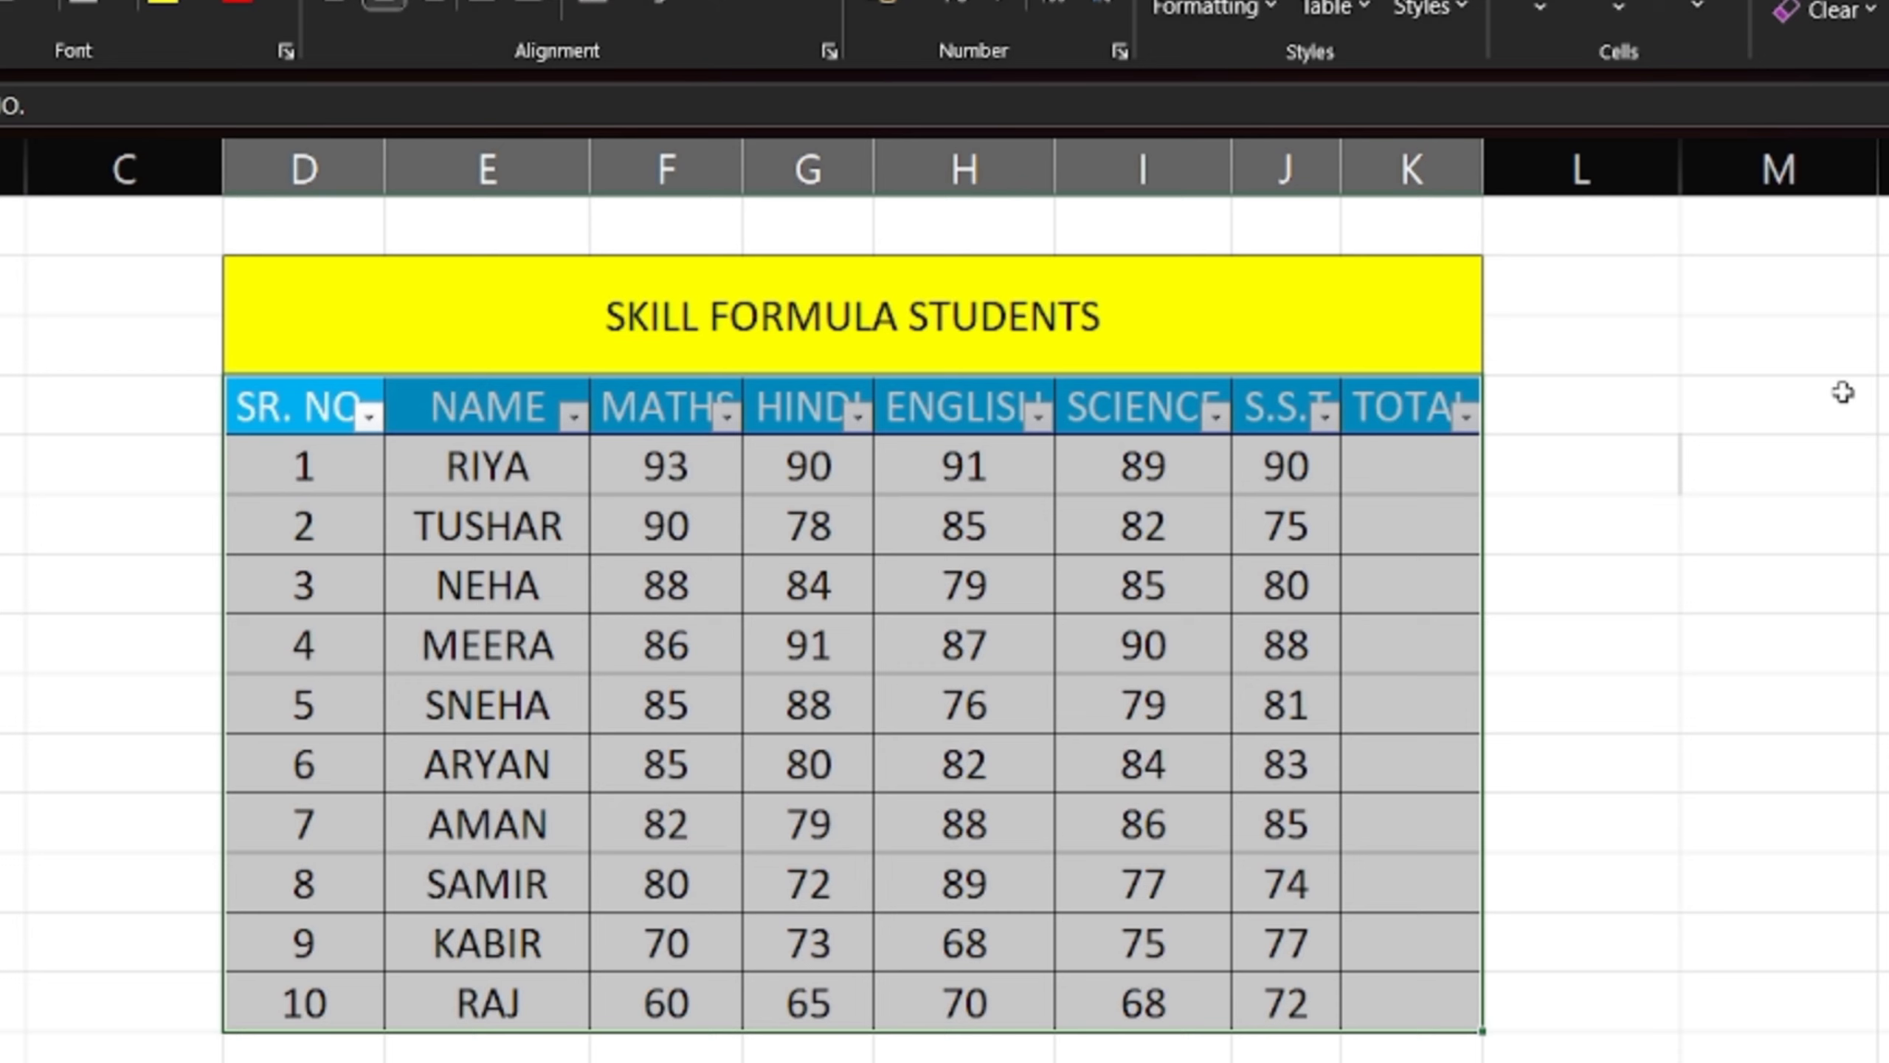
Examine the sort and filter choices of the HINDI column, leaving them unapplied
click(1734, 586)
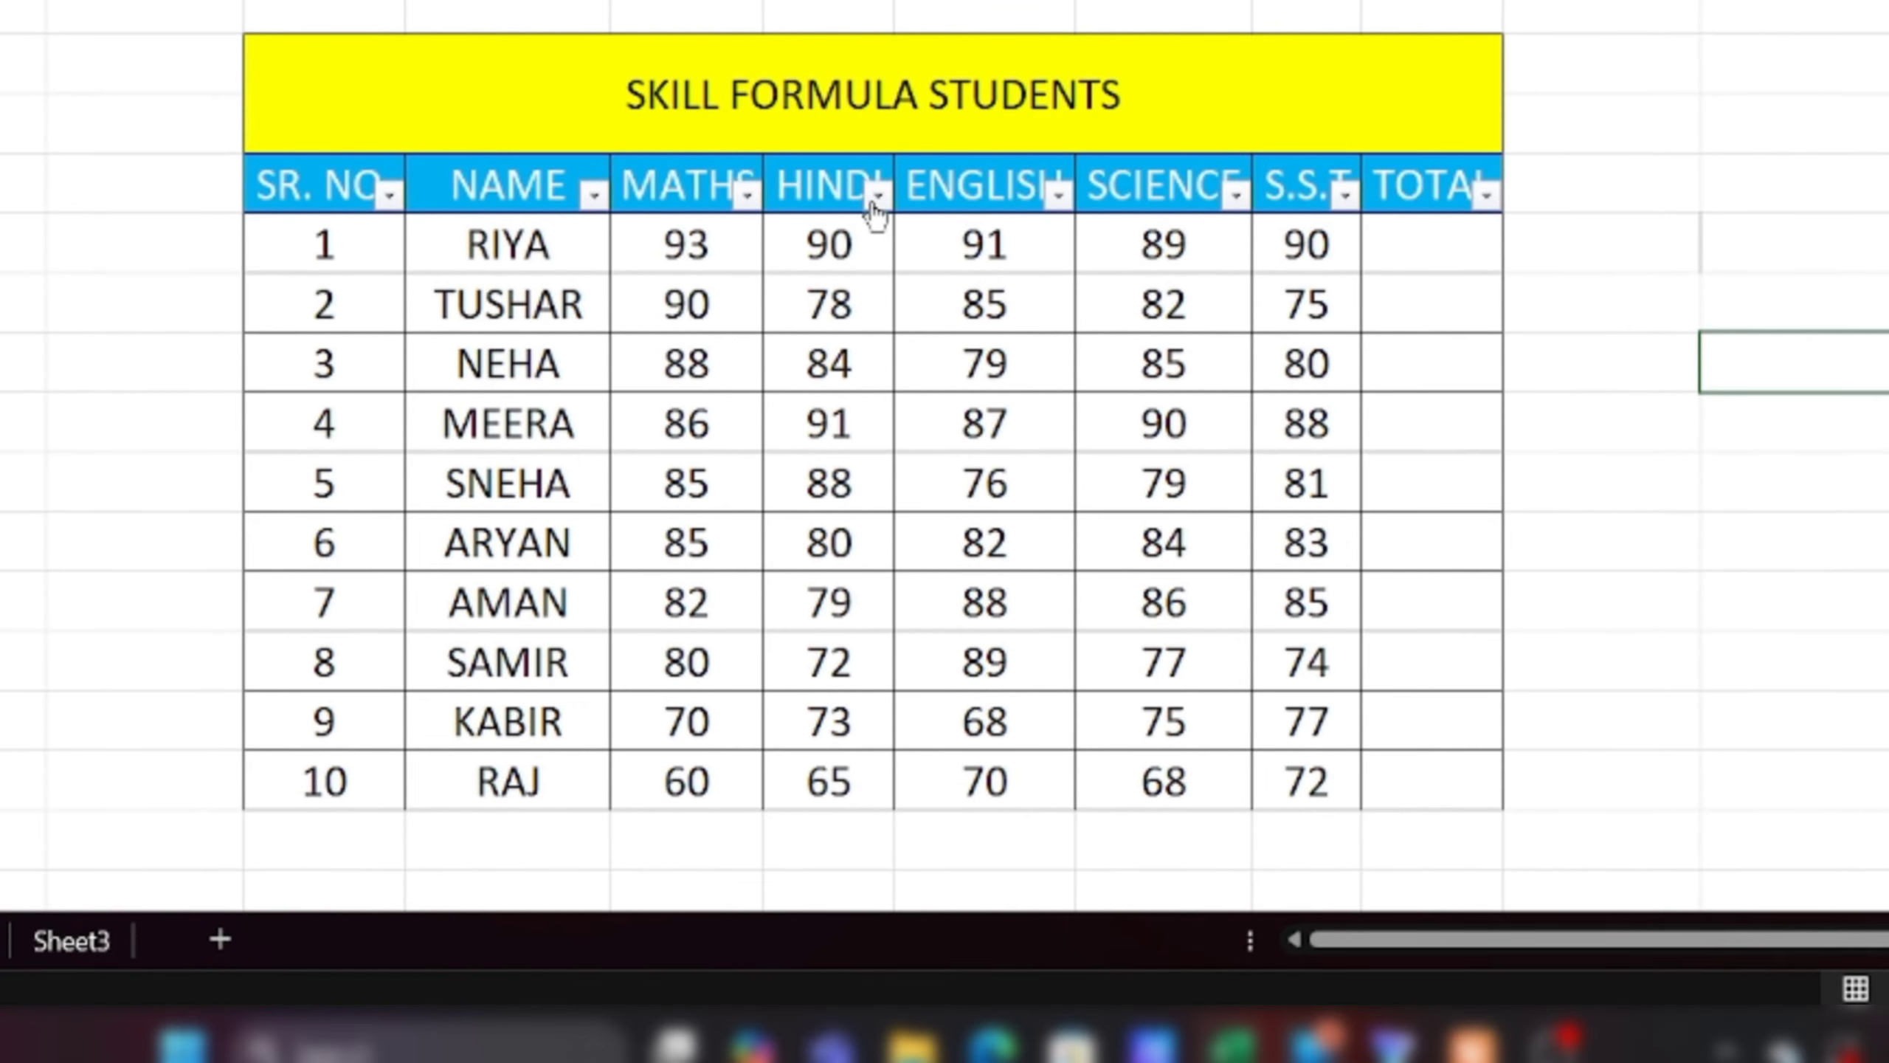
click(861, 434)
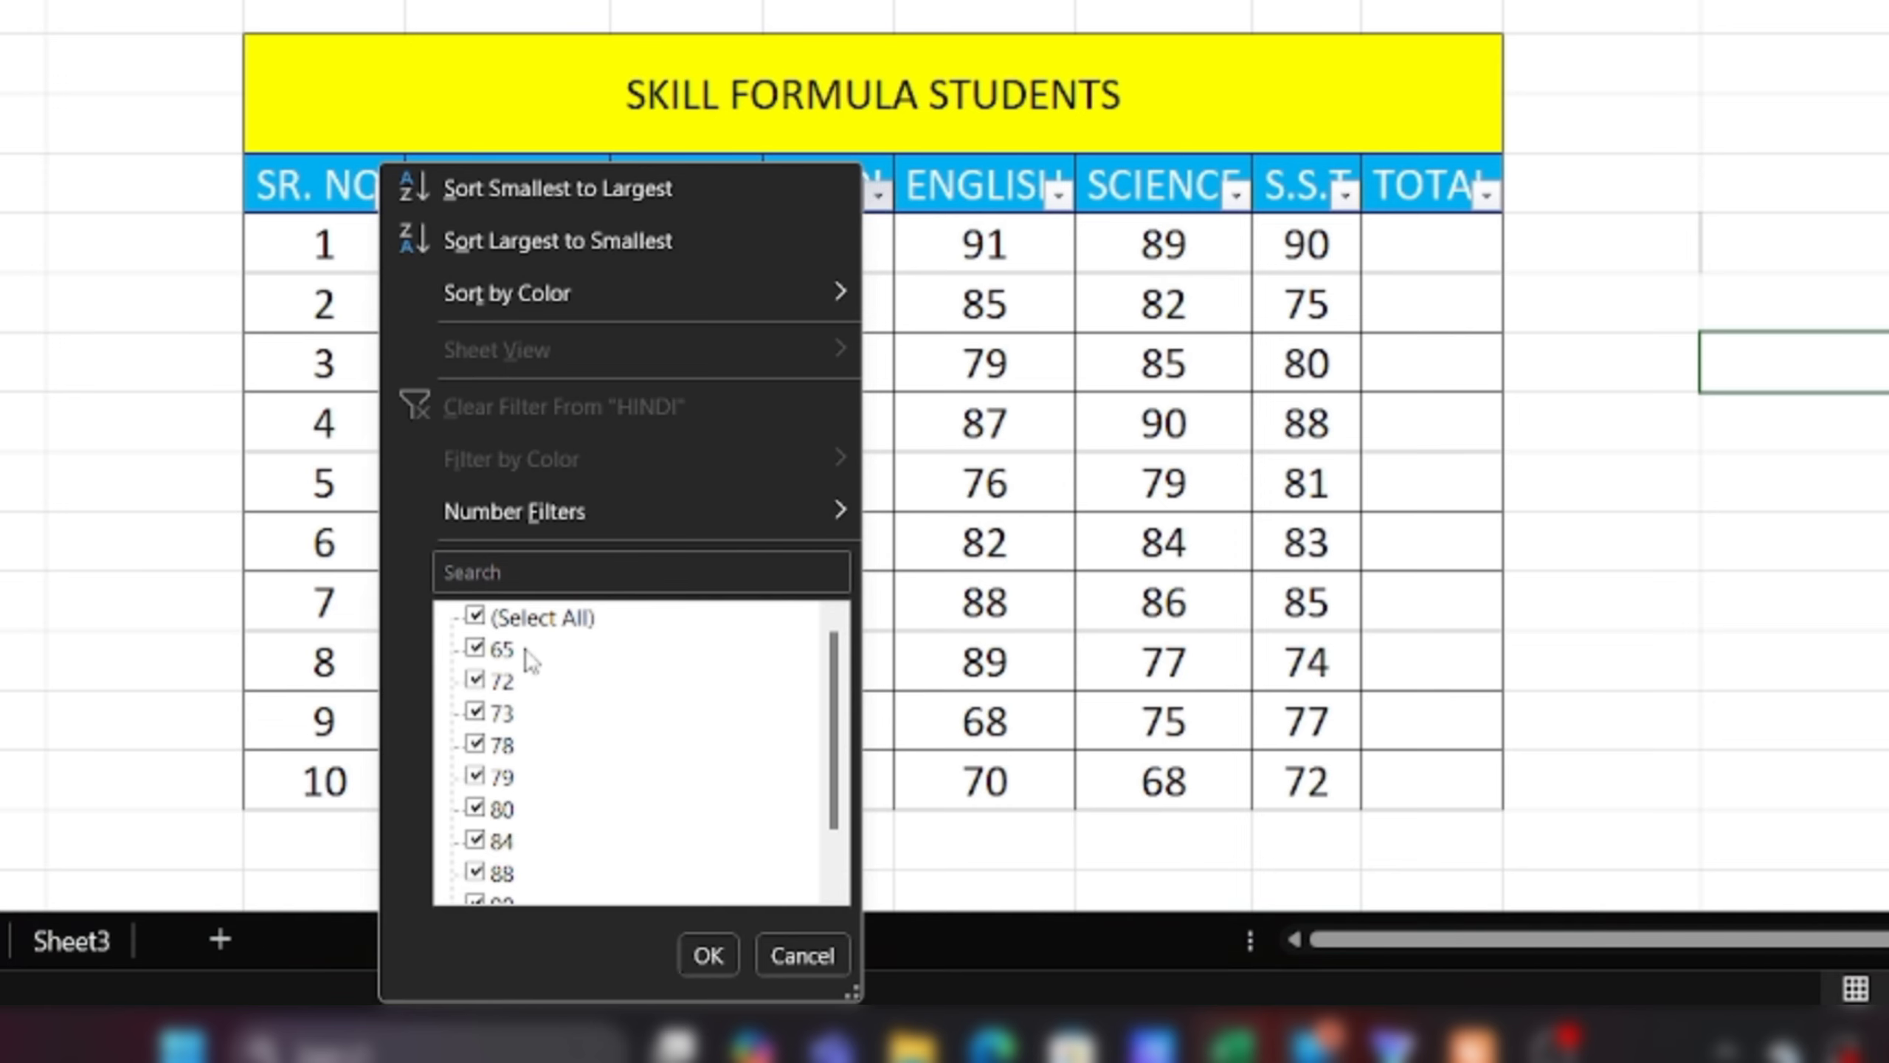
click(813, 939)
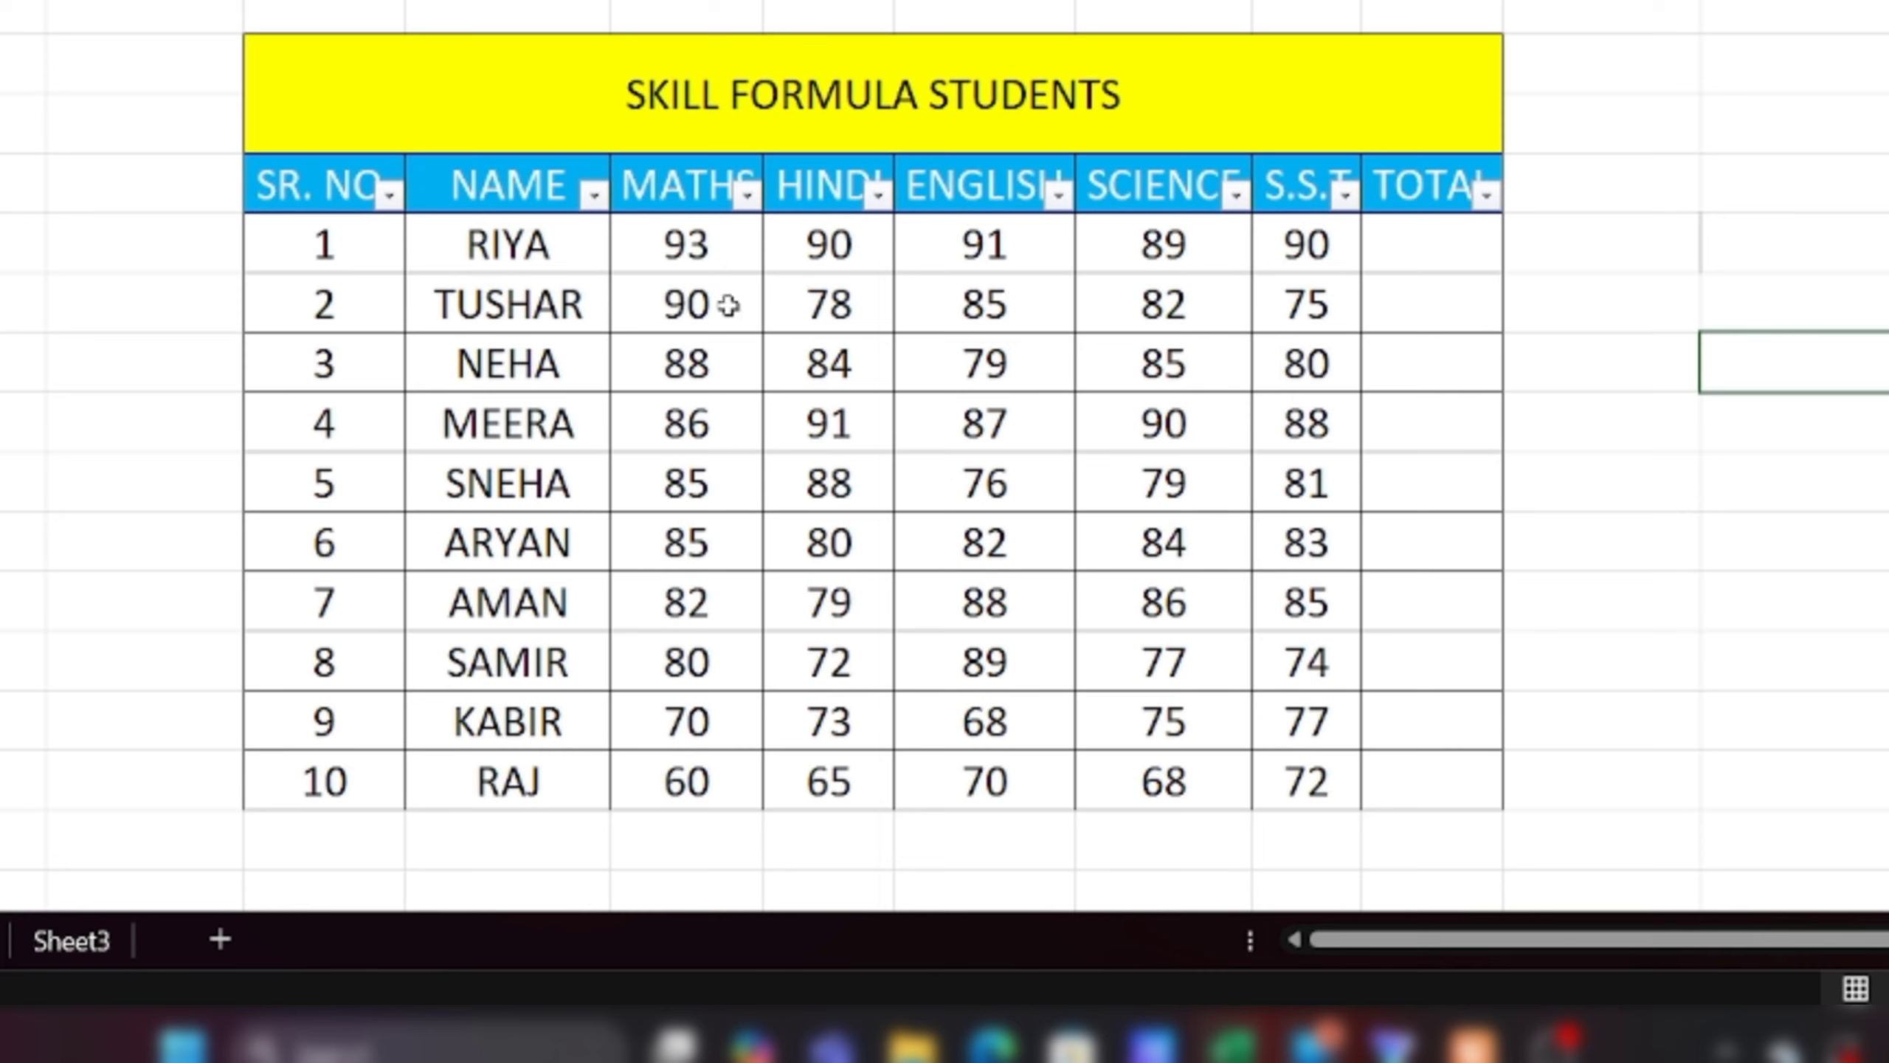
Filter the NAME column to show only the student with SR. NO. 3
click(593, 194)
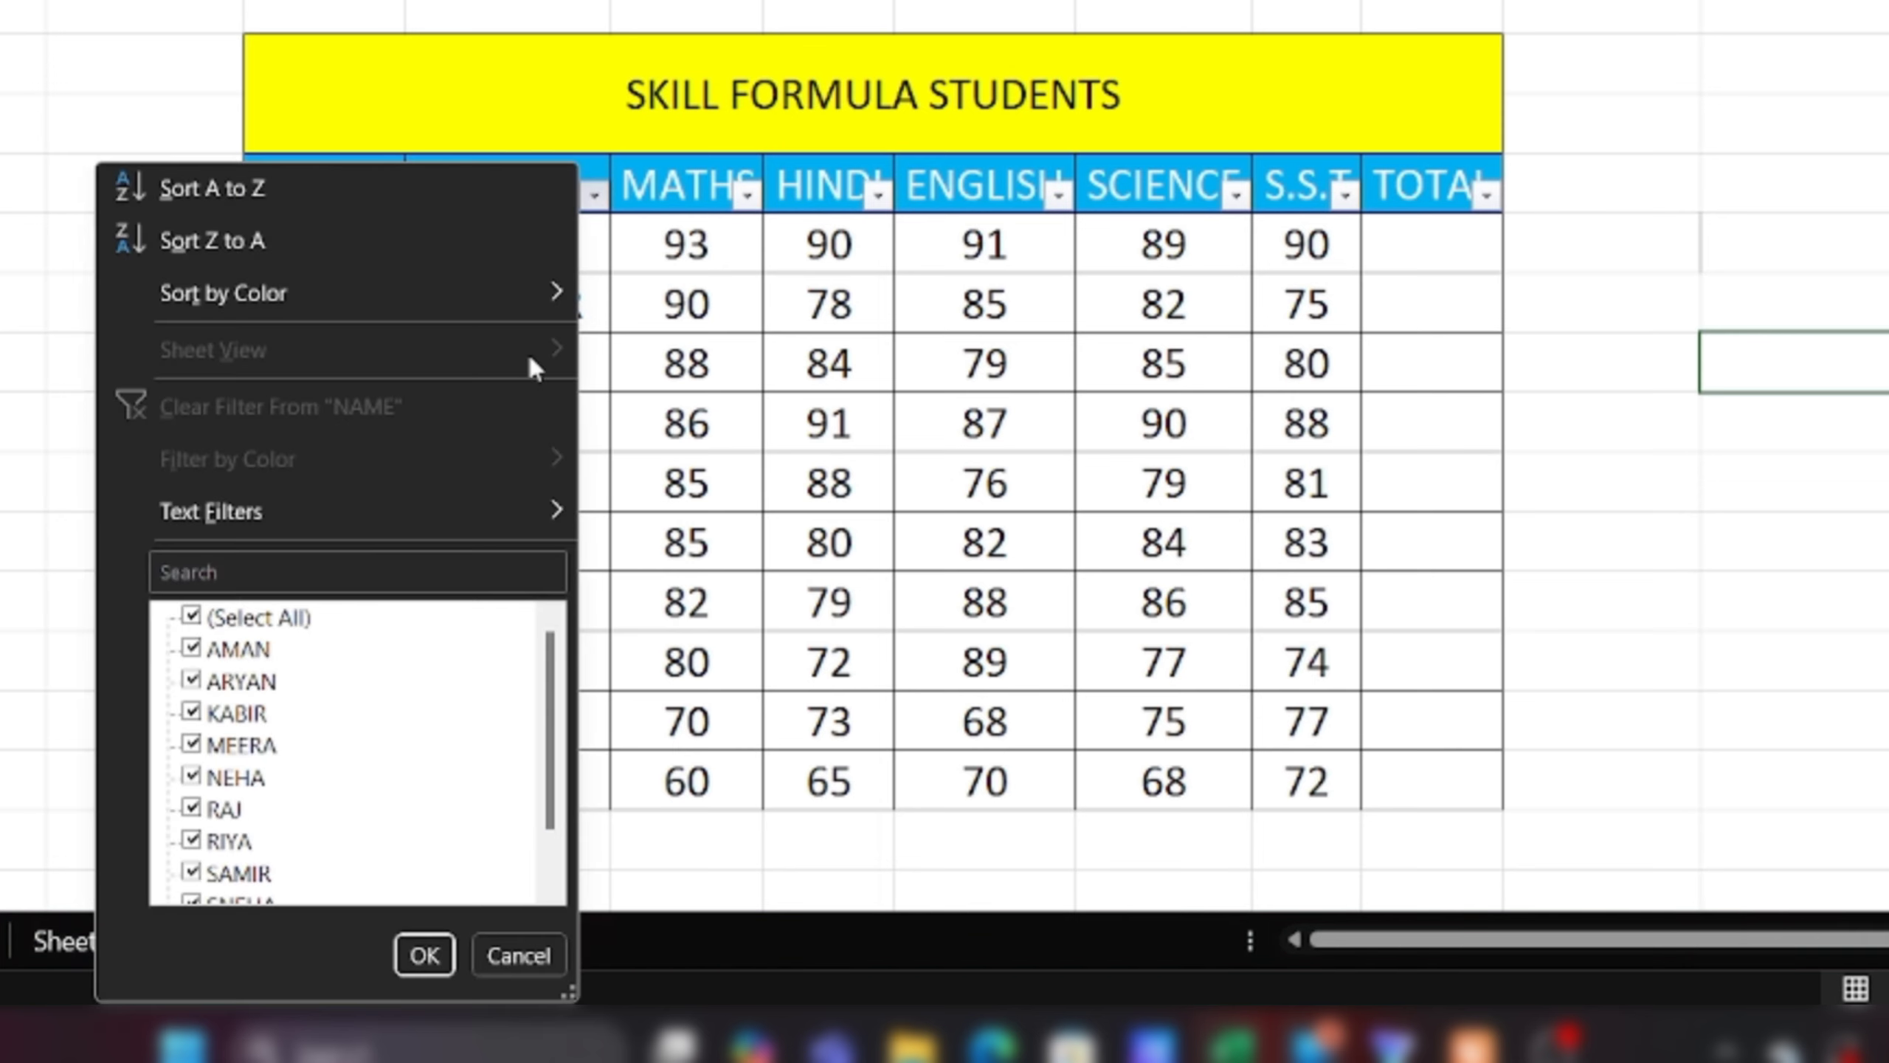
click(190, 619)
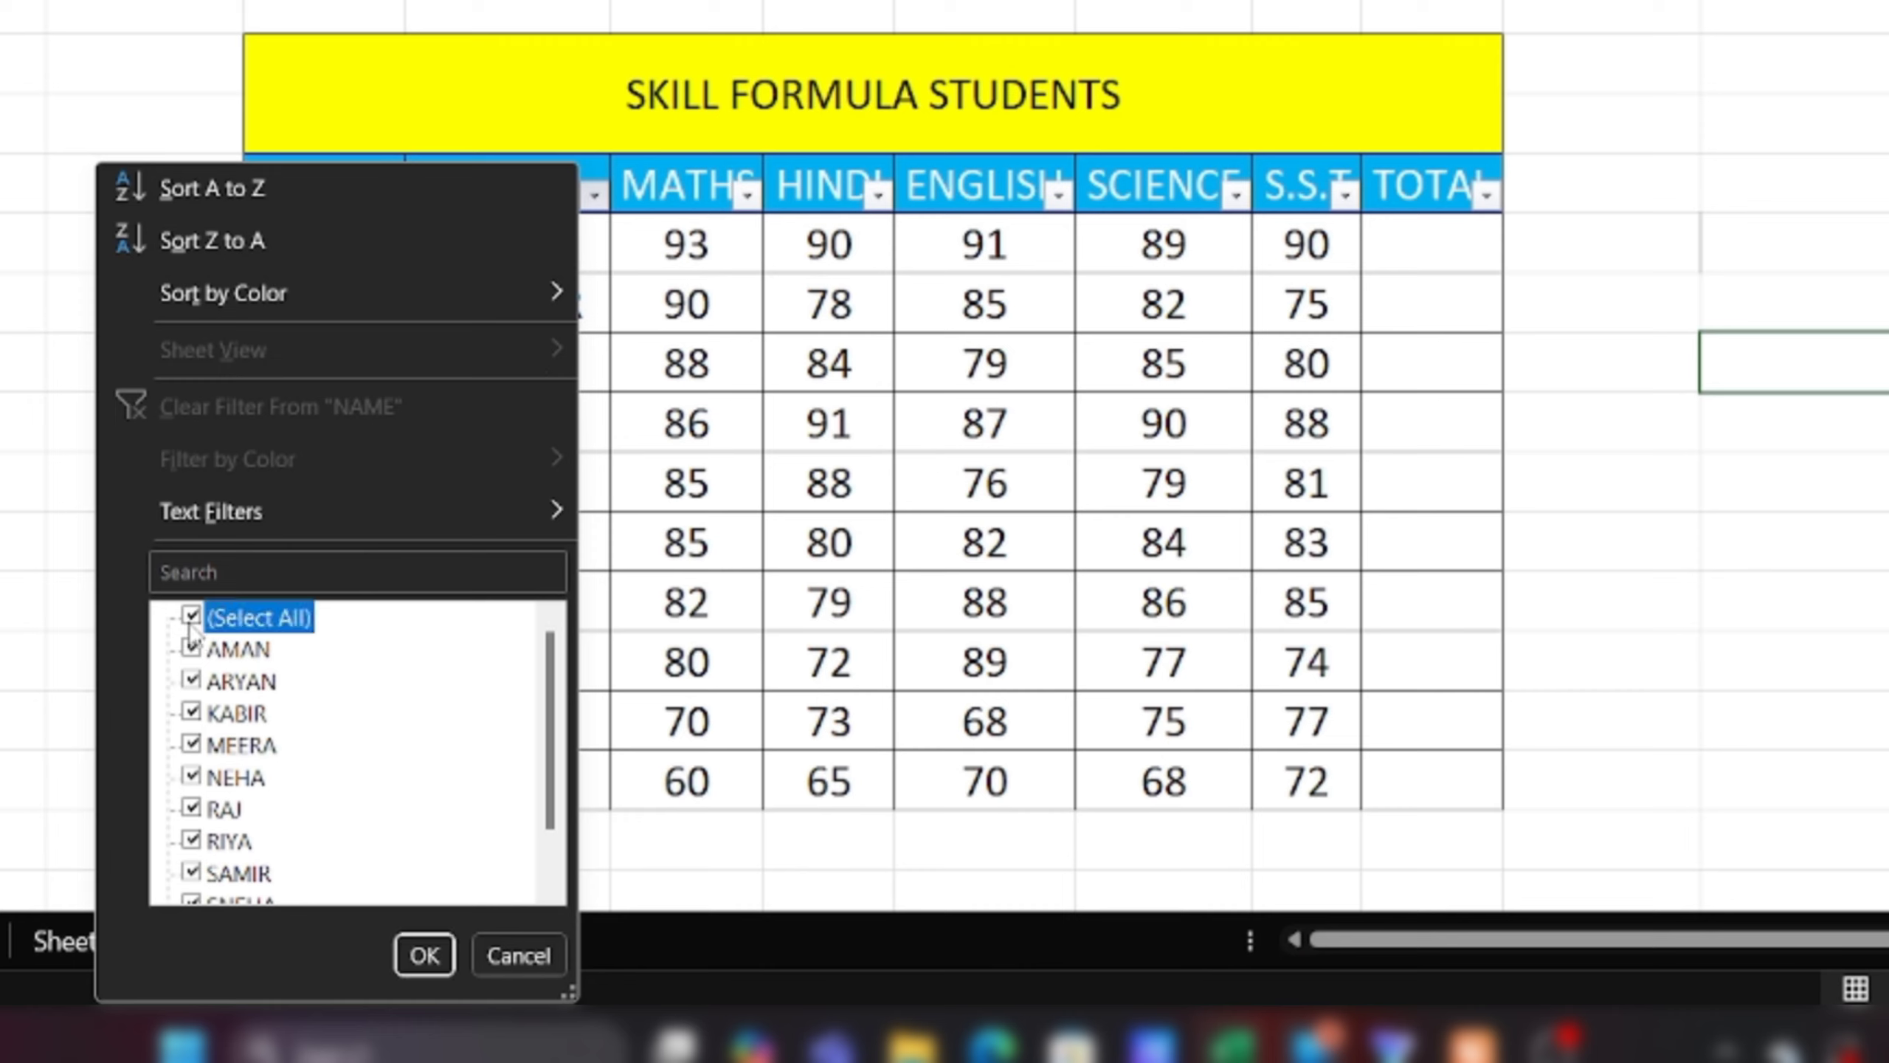
click(192, 776)
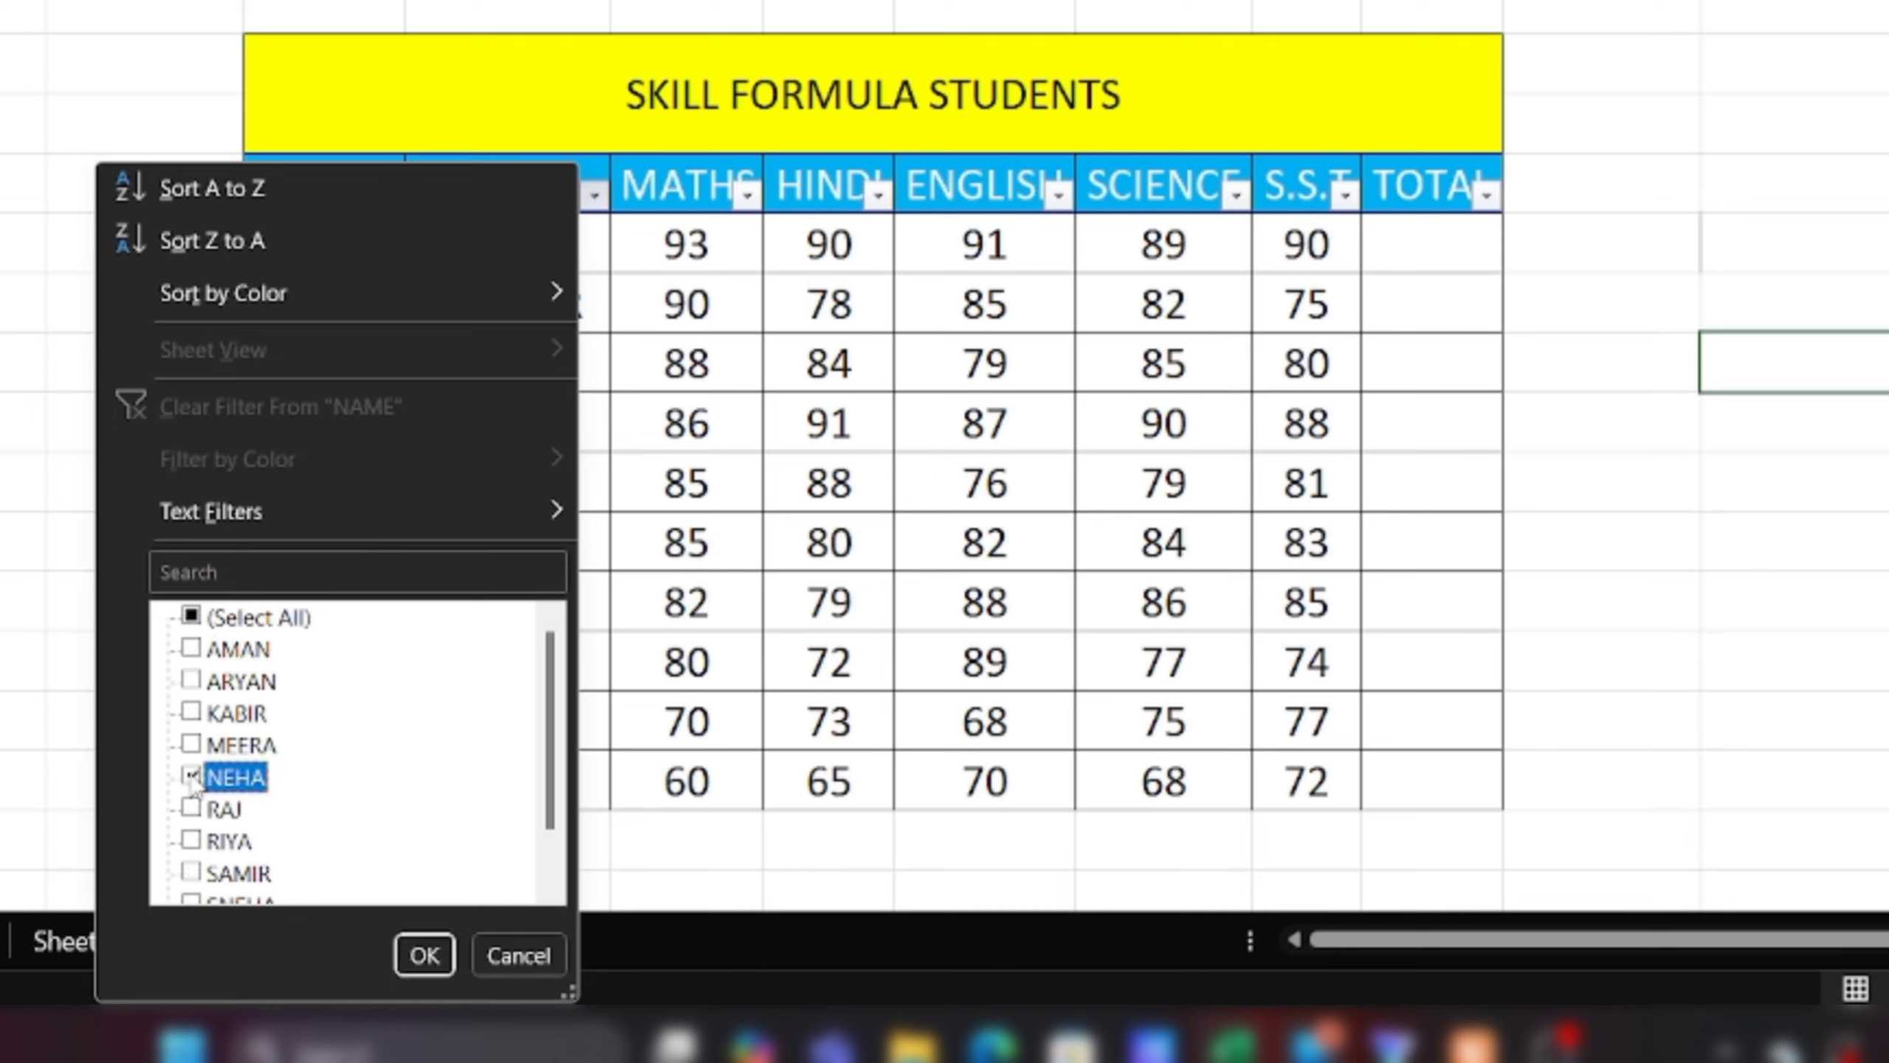
click(422, 955)
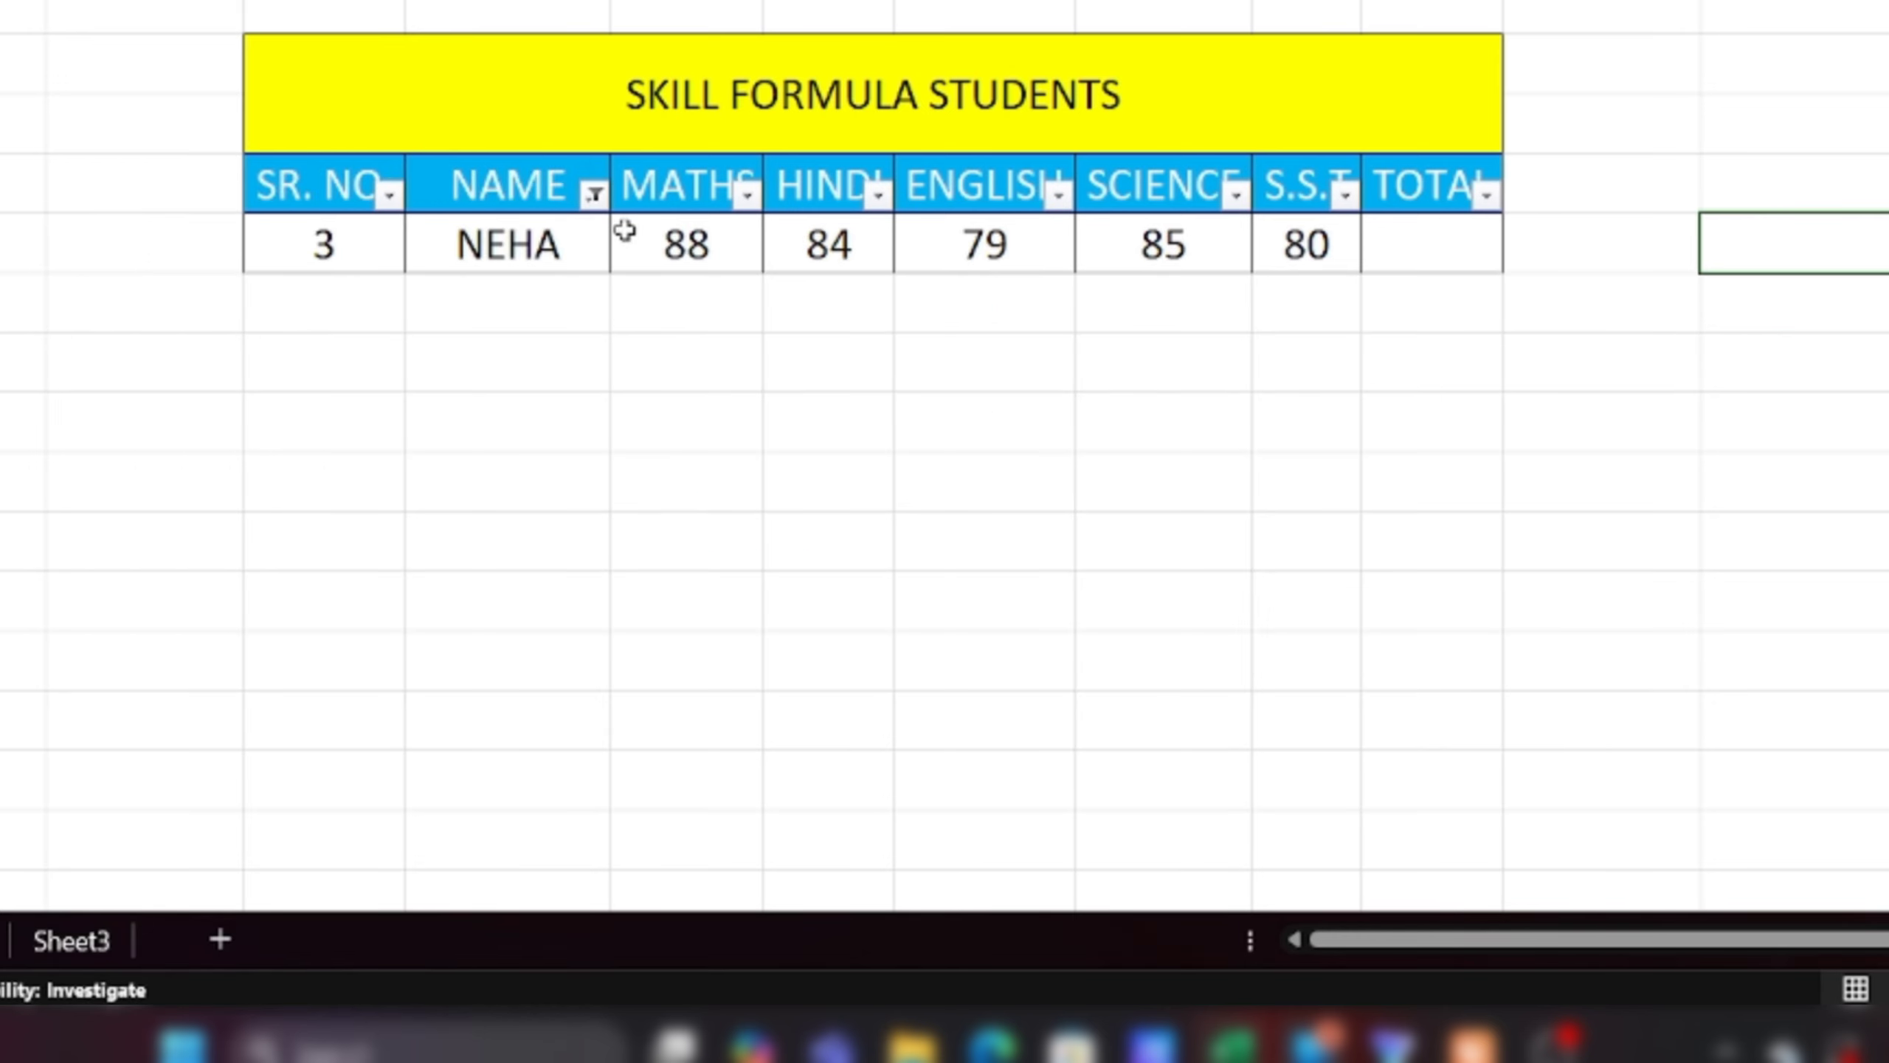
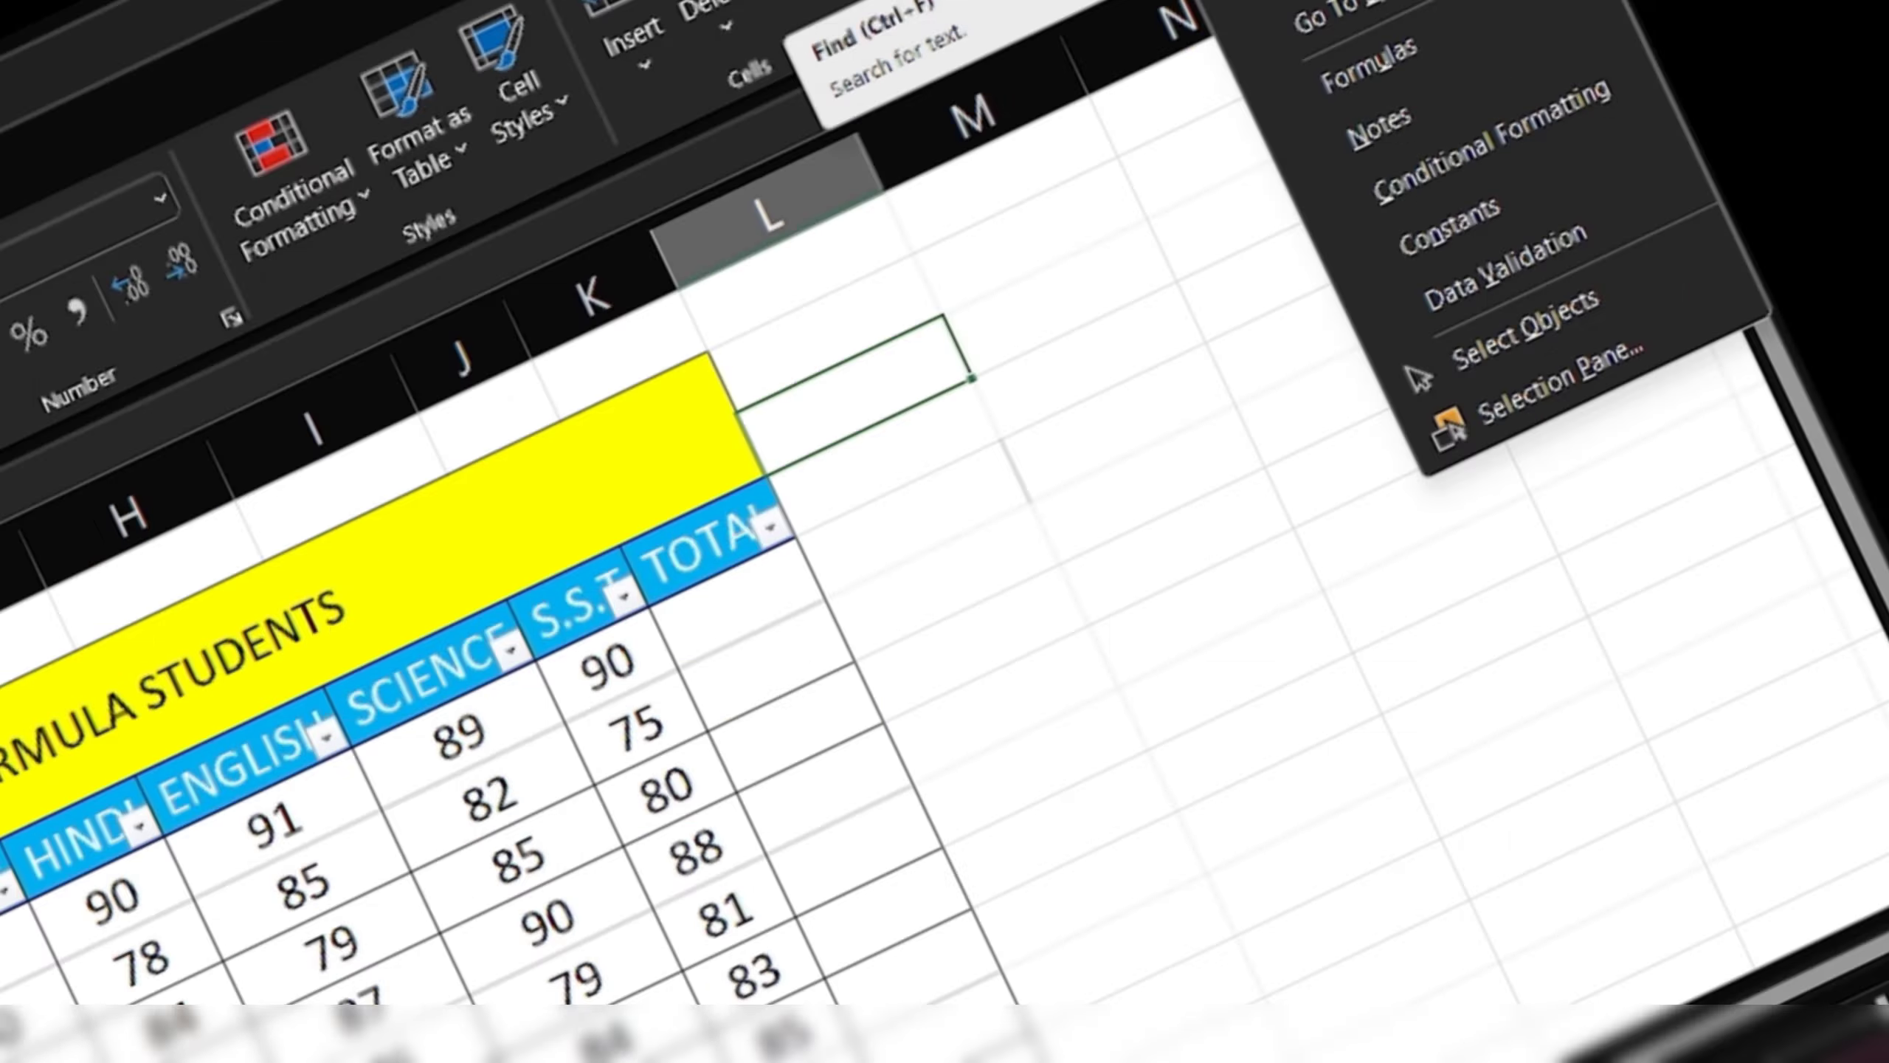
Search the sheet with Find for the name of the student with SR. NO. 7, and close the search
click(1627, 398)
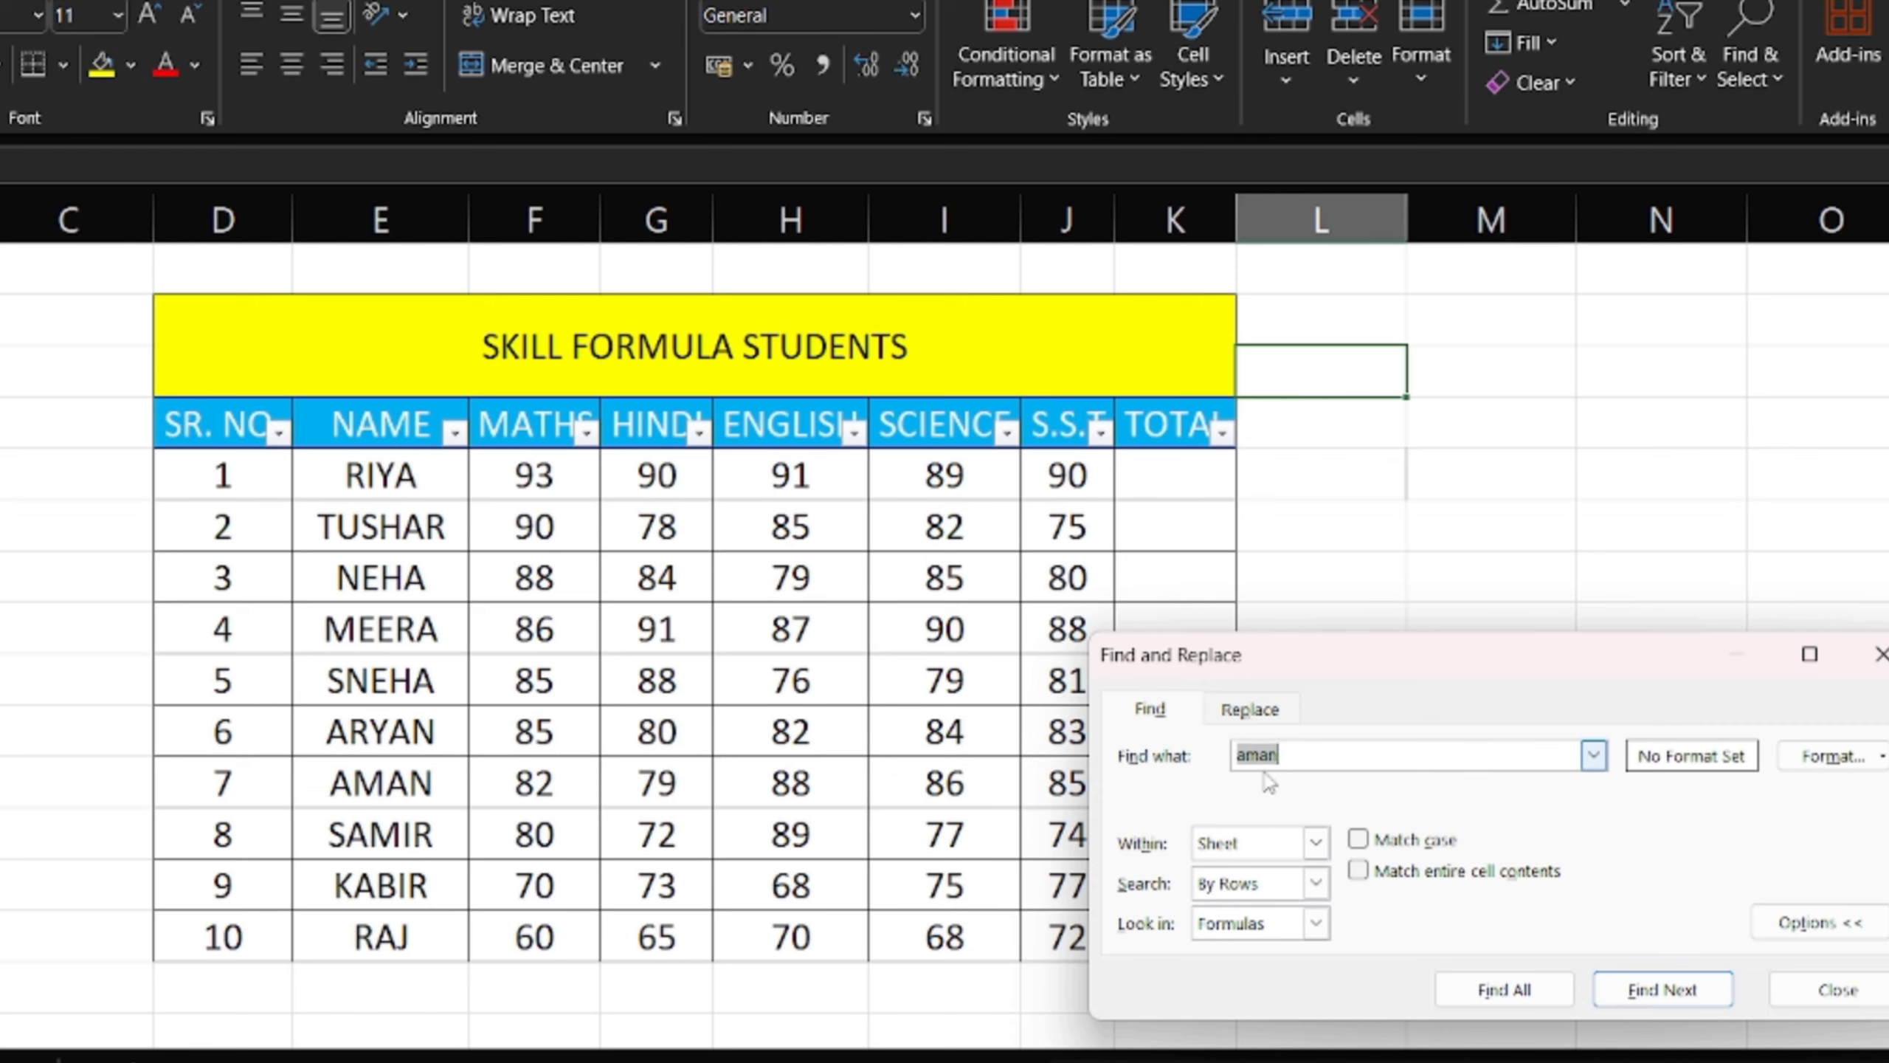
click(1662, 996)
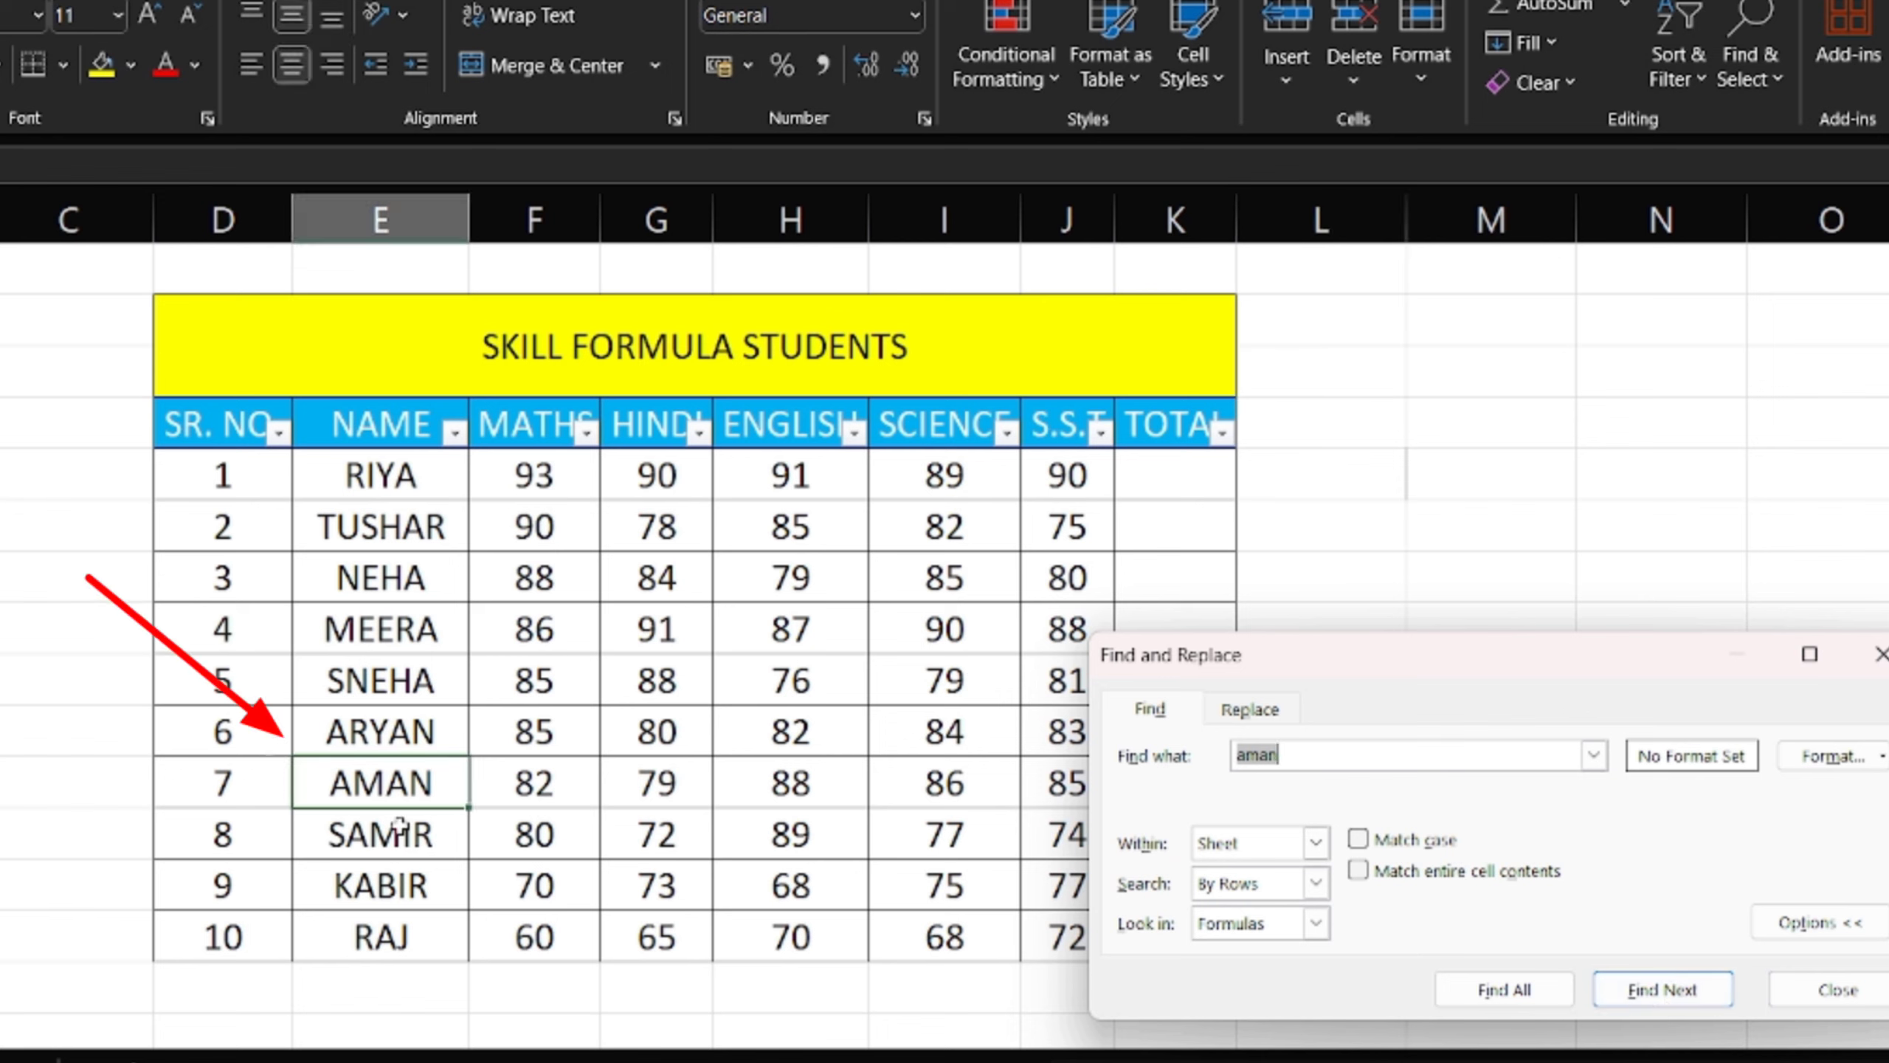
click(5, 733)
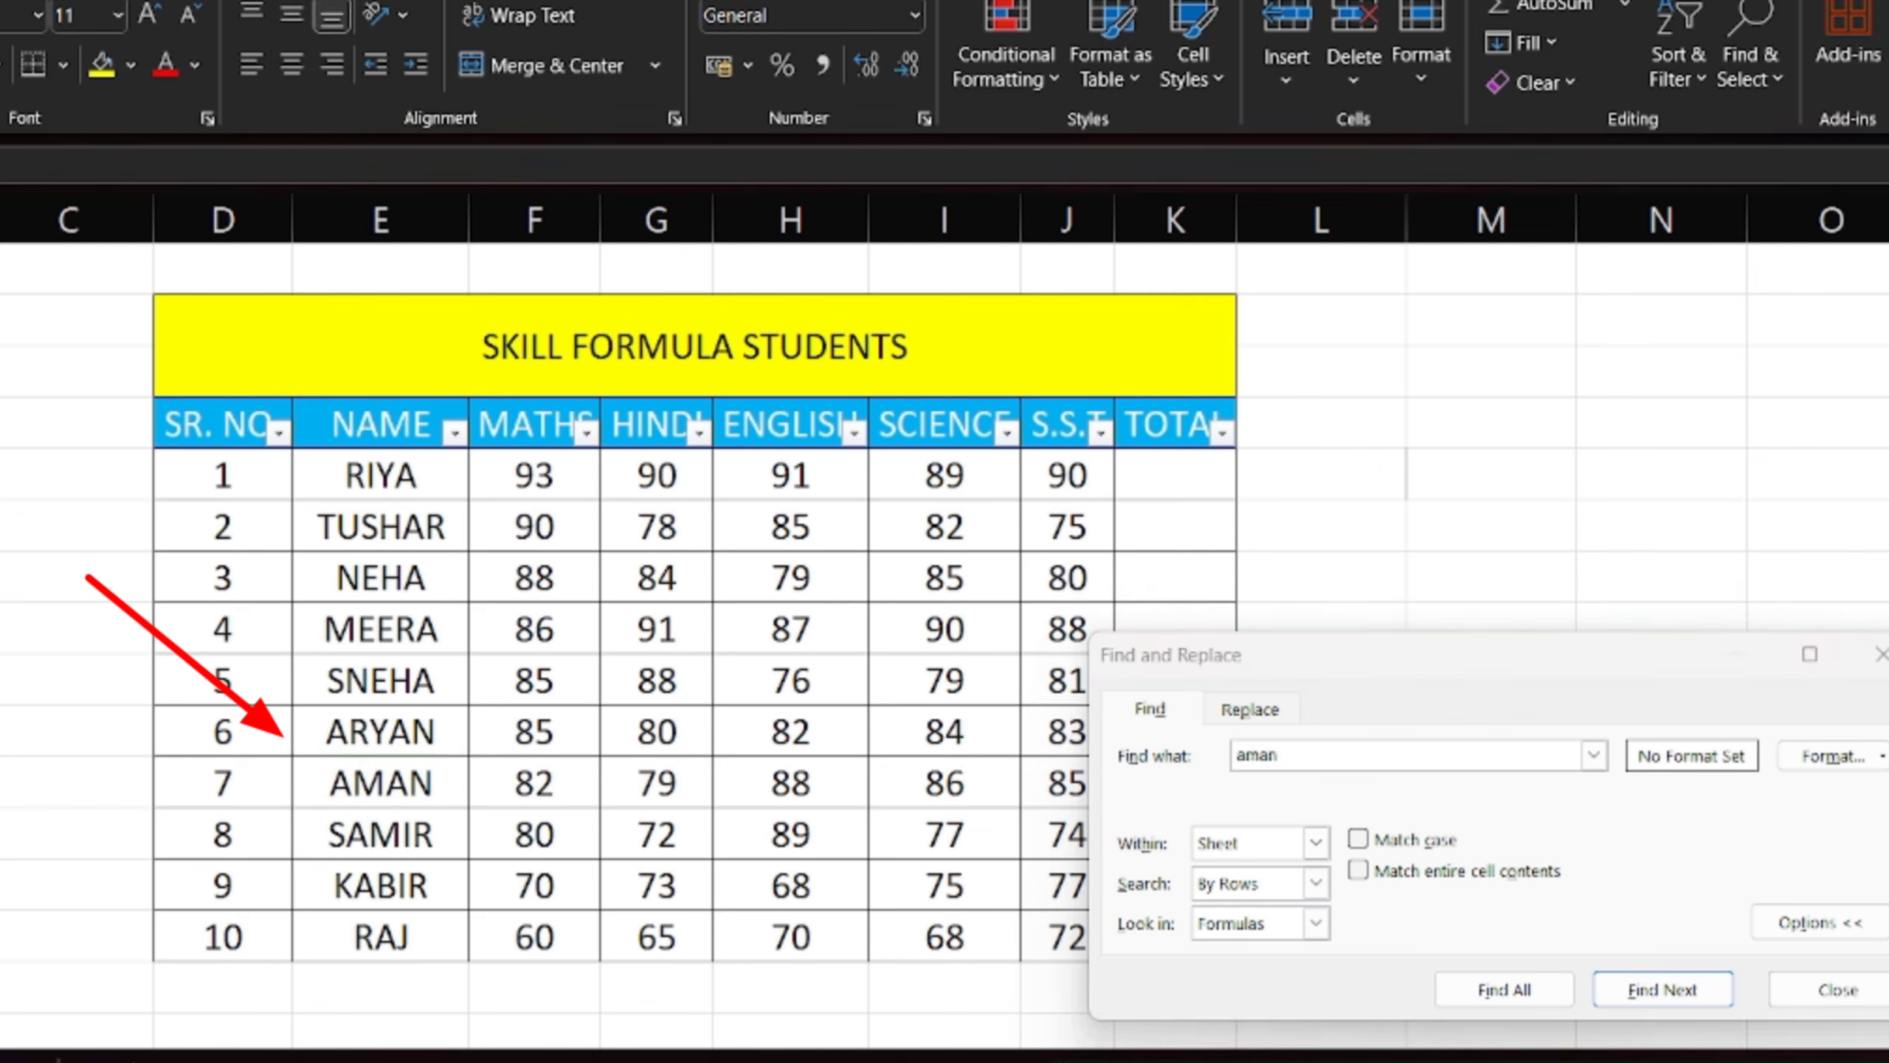
click(1646, 995)
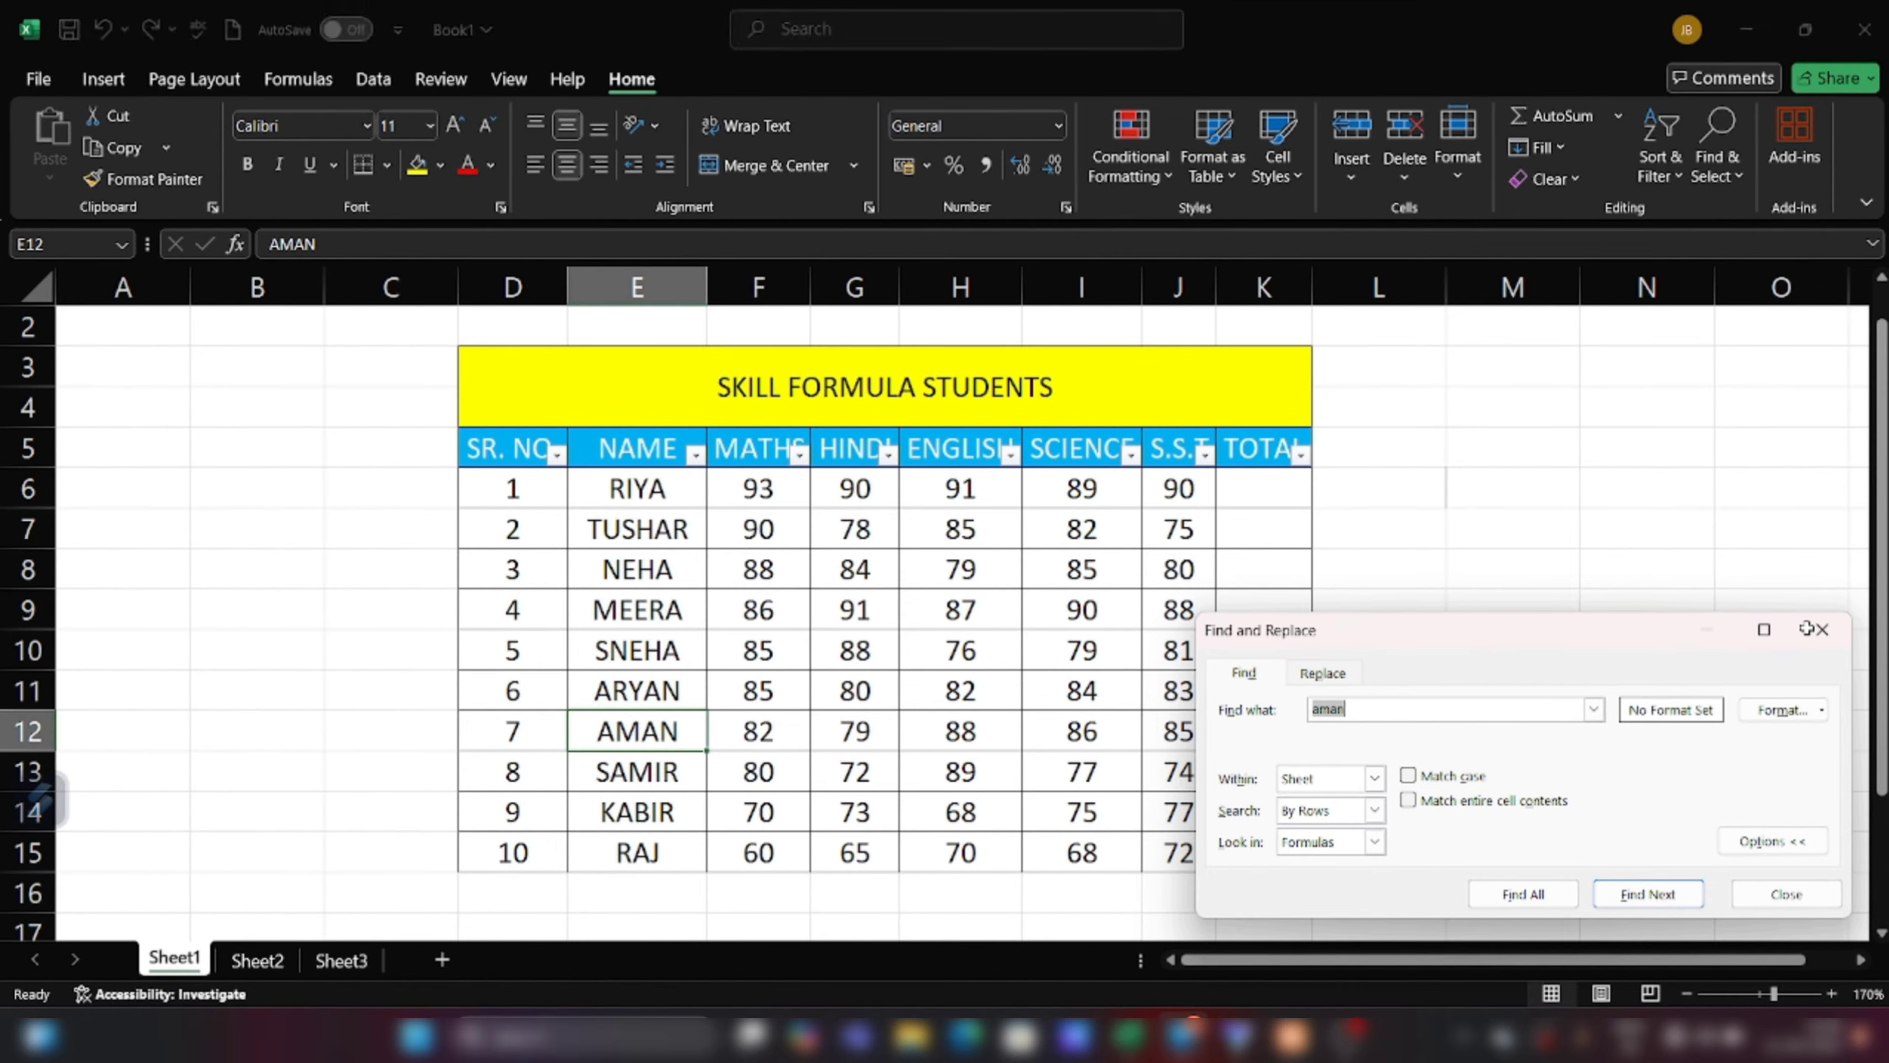
click(1820, 629)
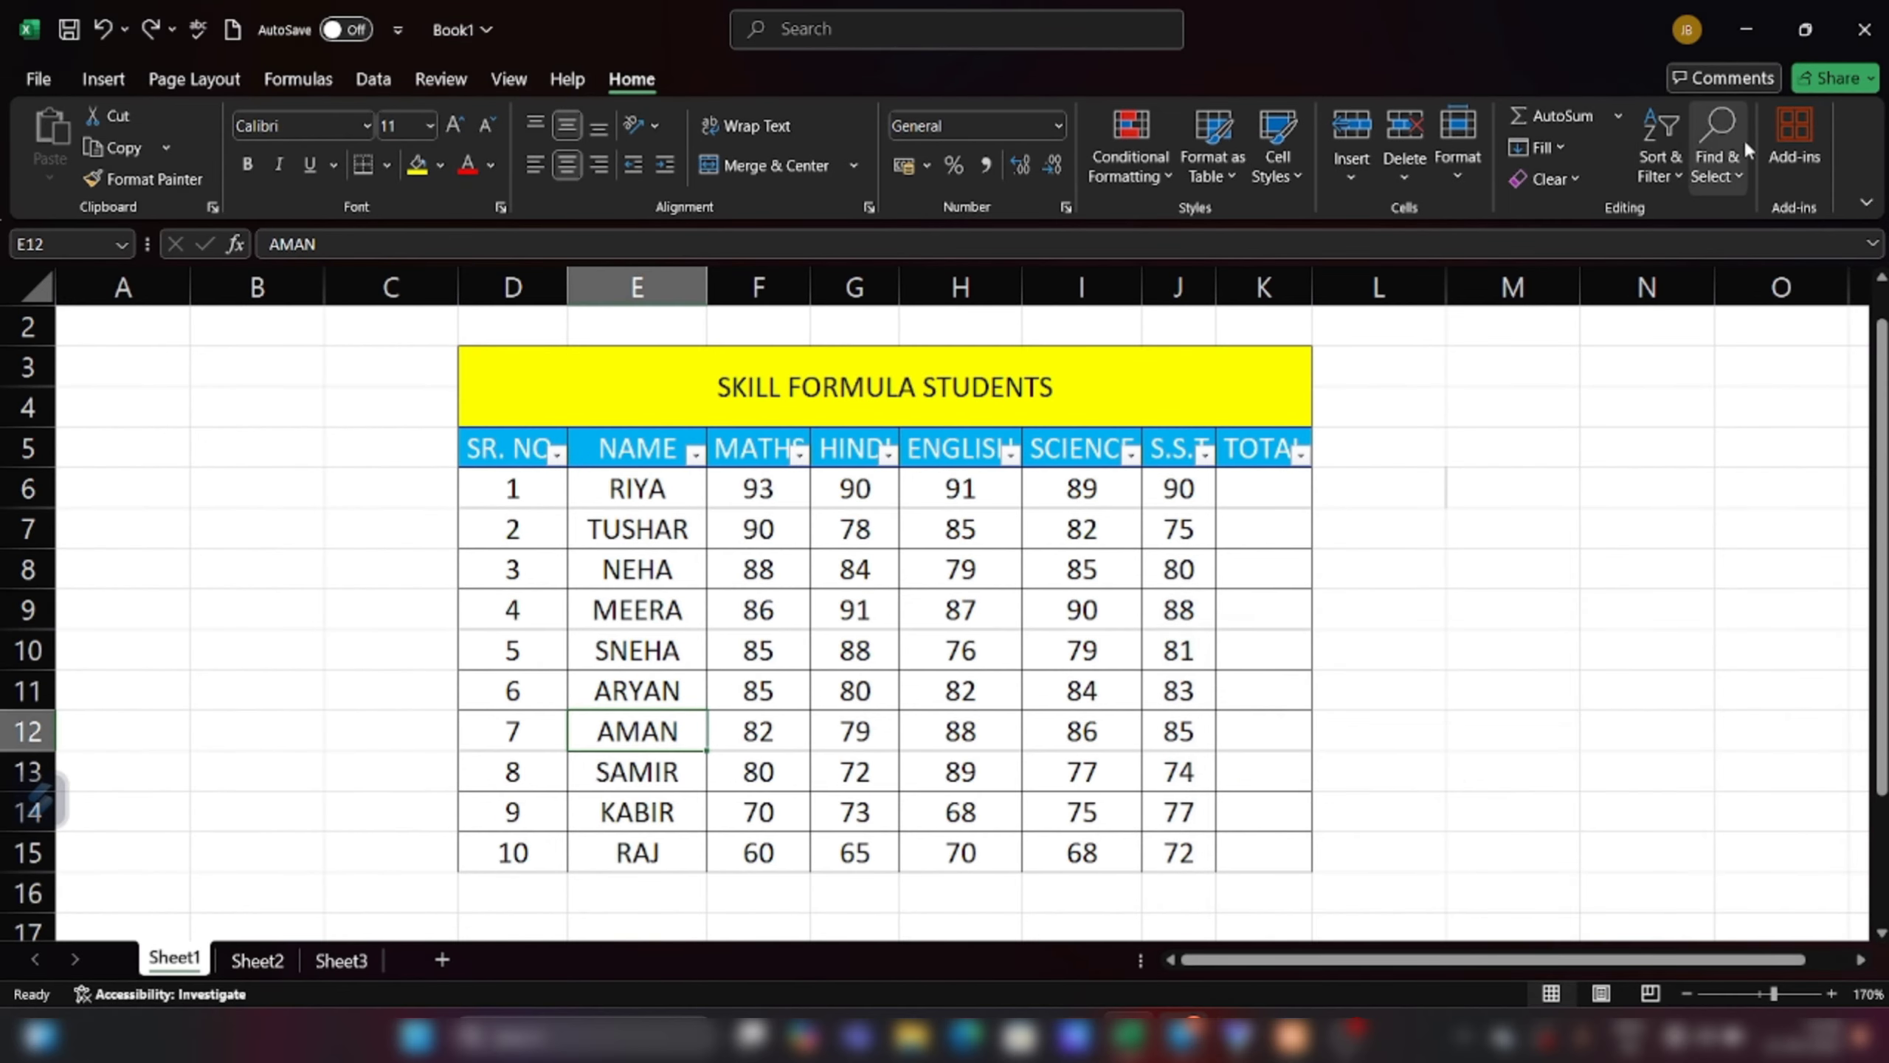
Overwrite the student name in E10 with the same name as in E12
click(1694, 140)
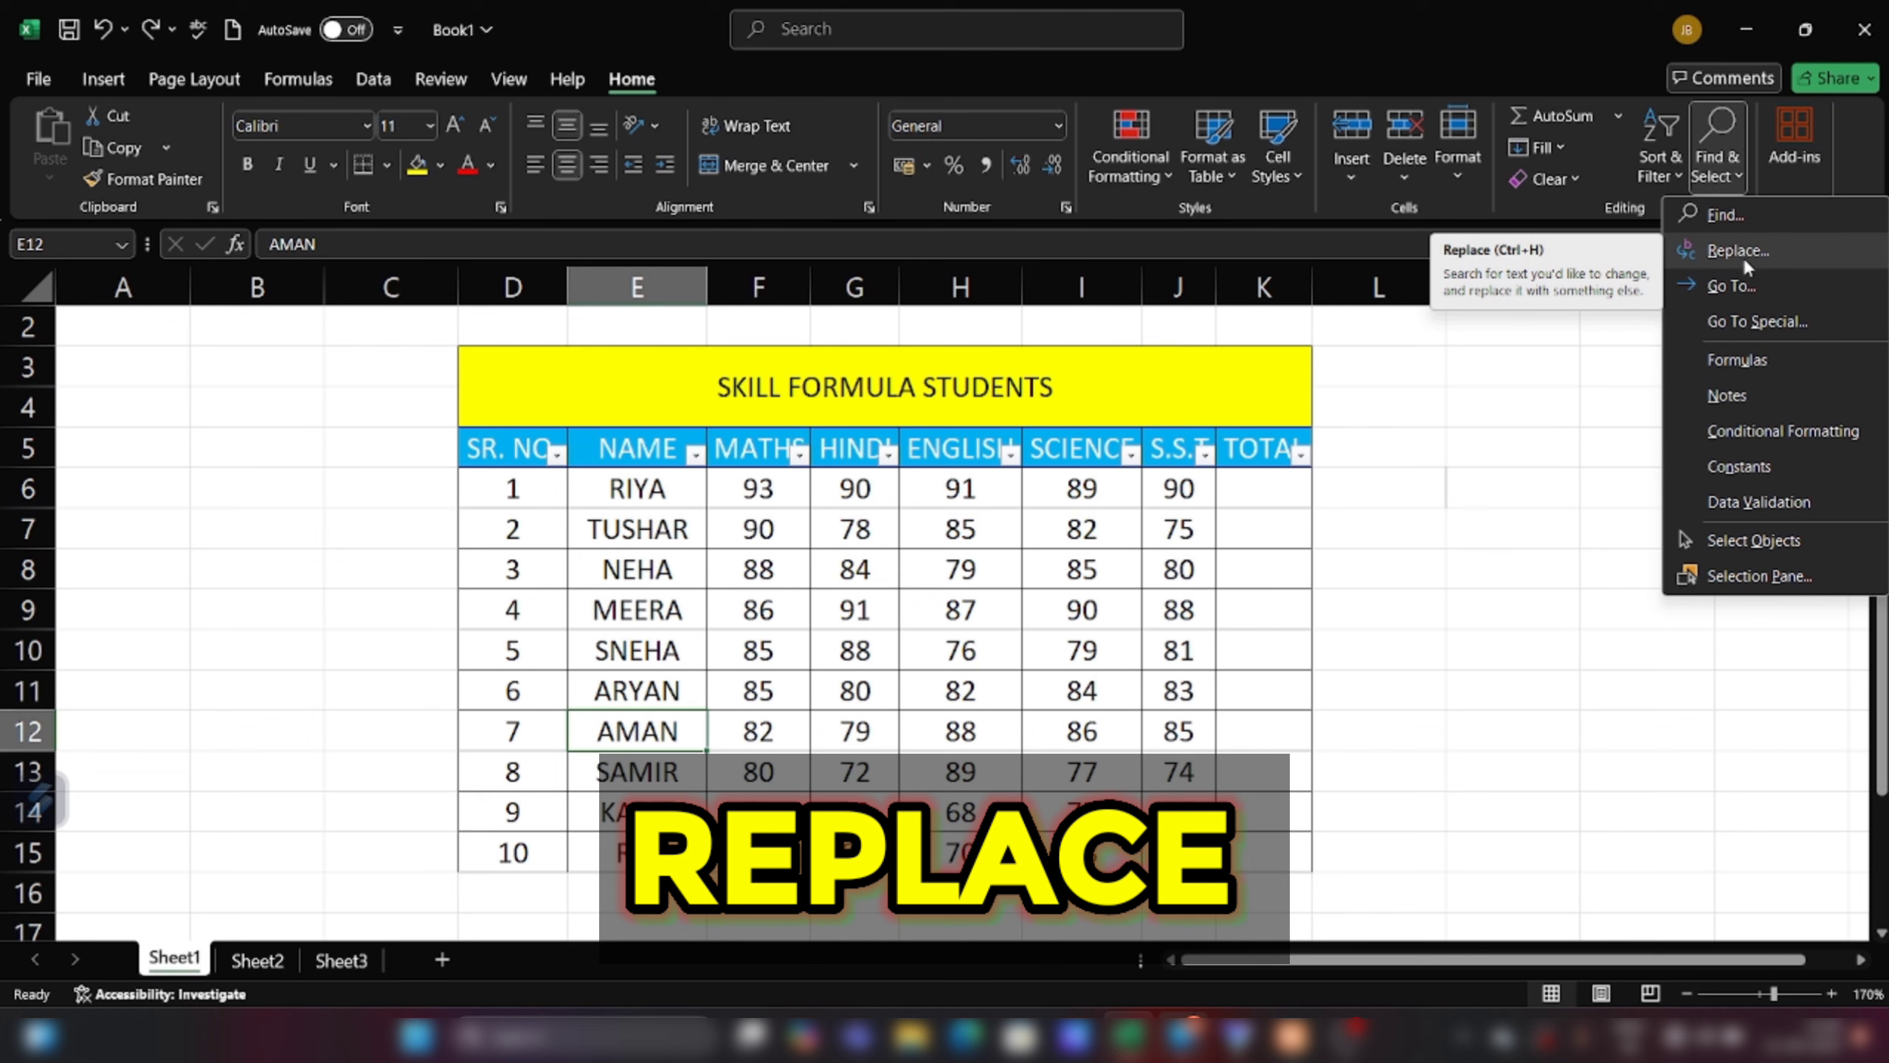
click(1781, 729)
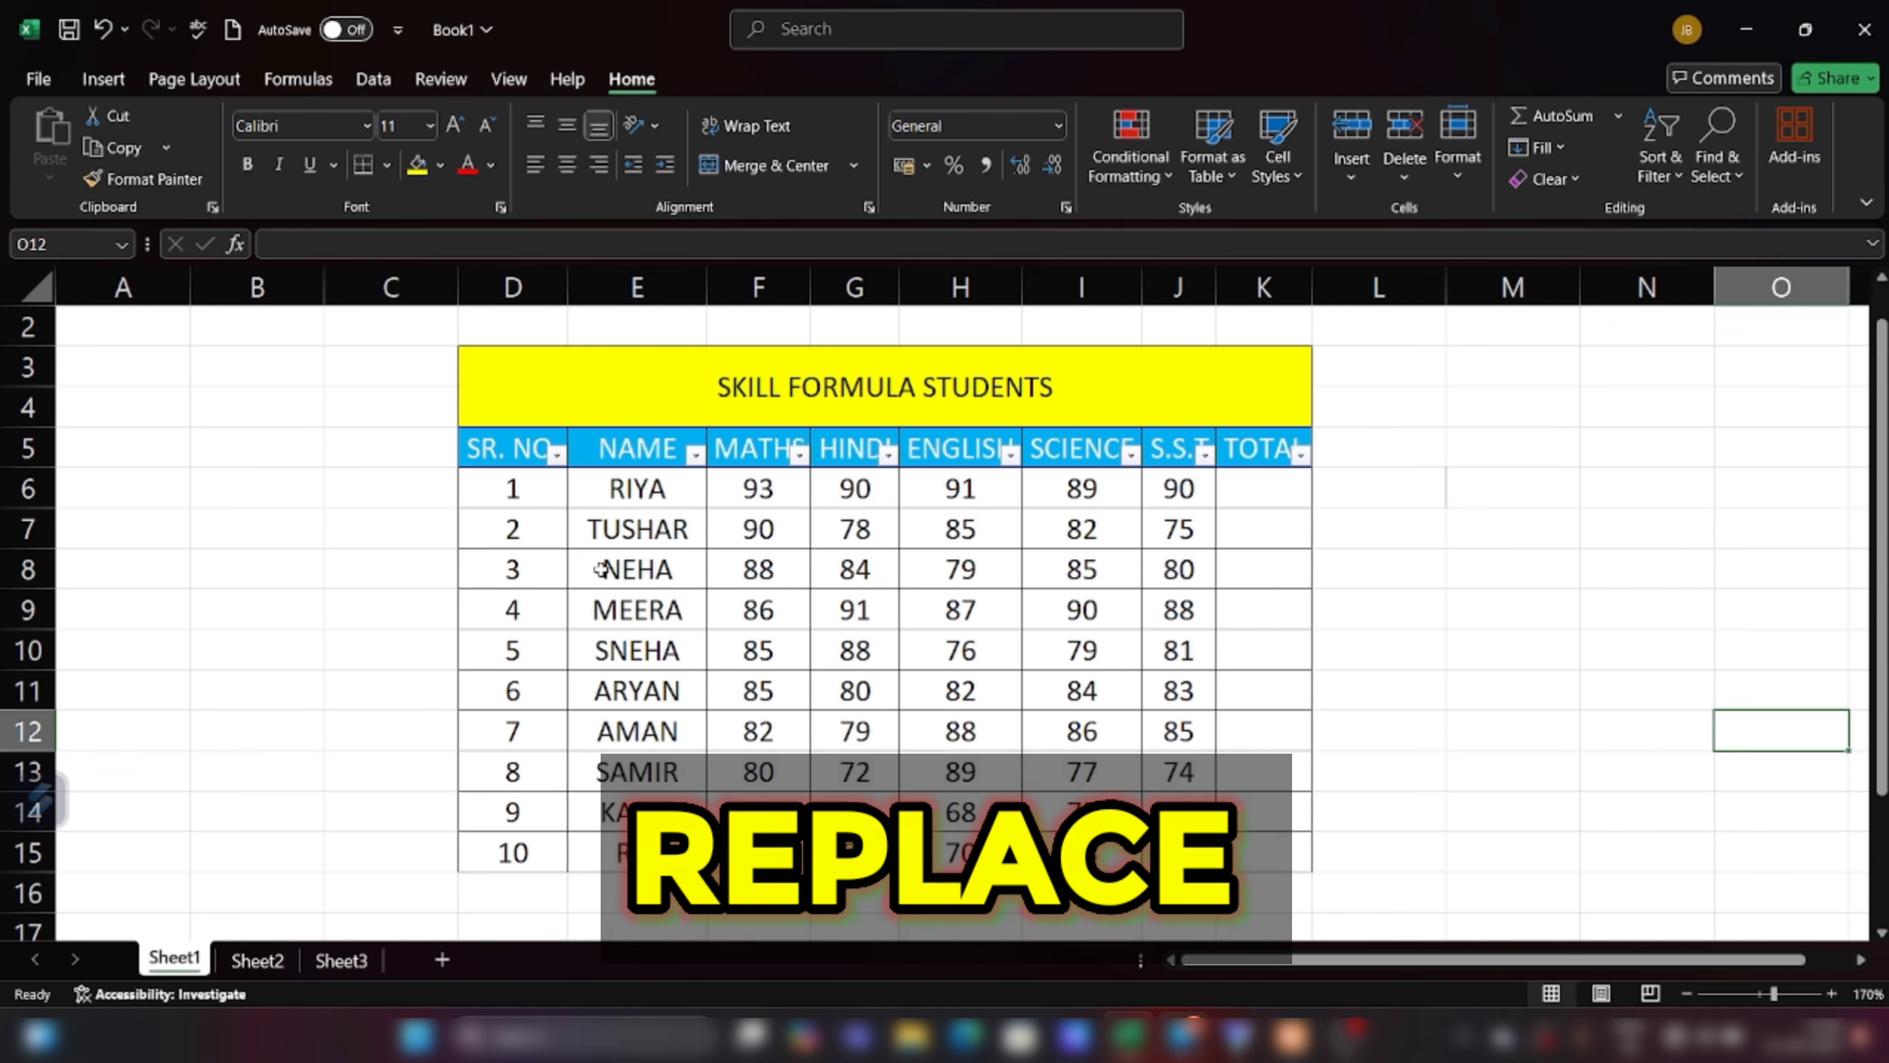
click(629, 640)
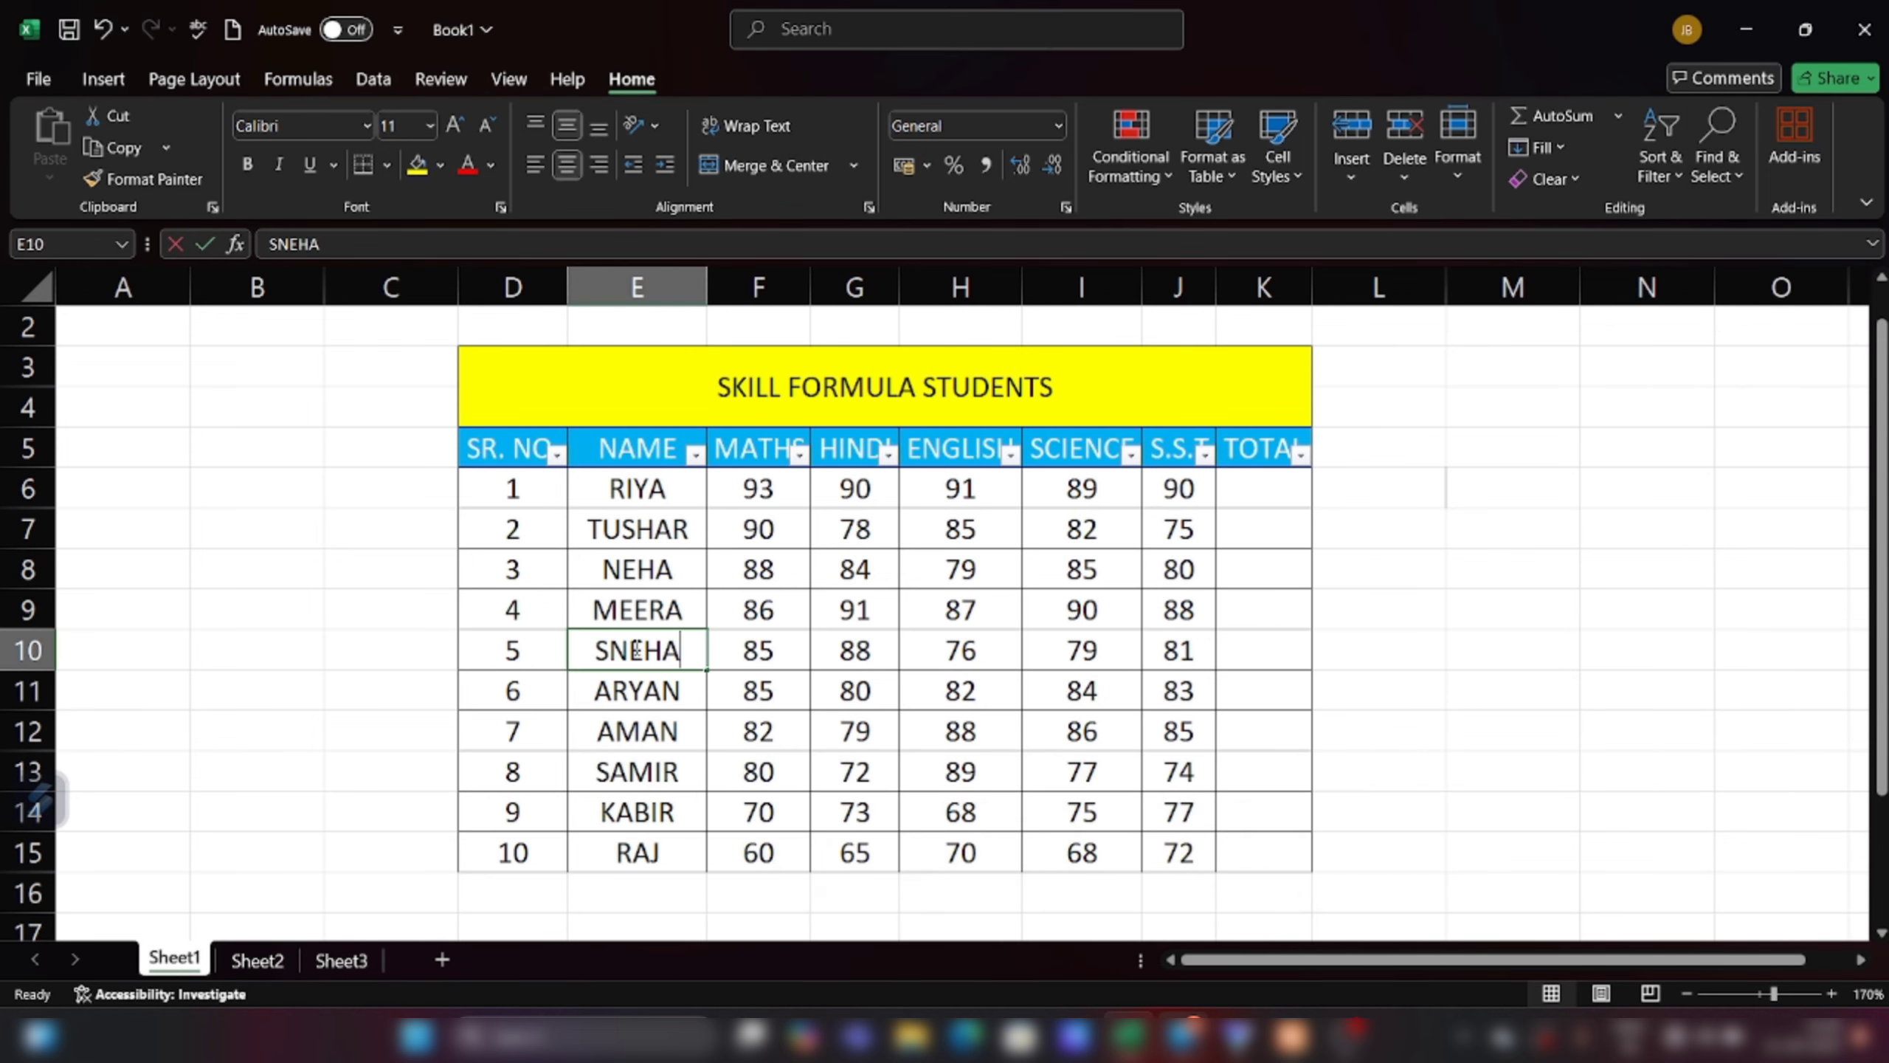
text(AMAN)
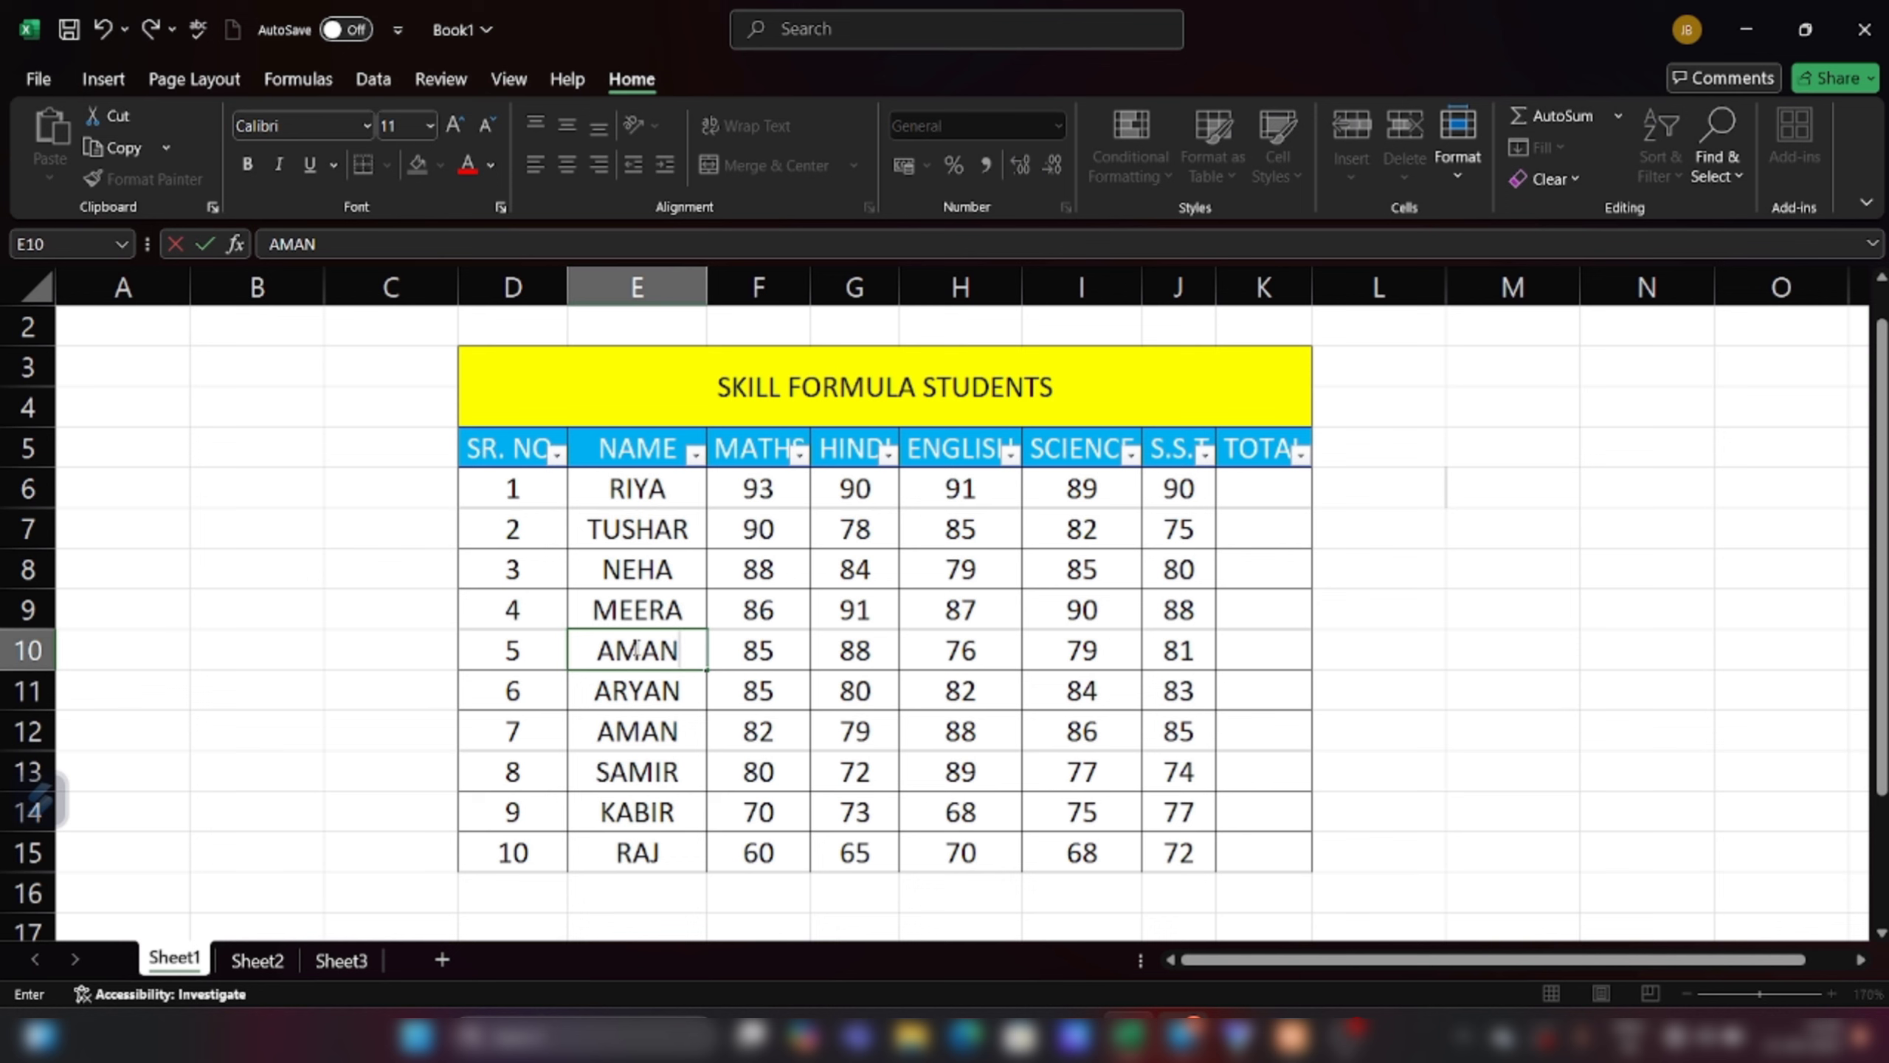
click(1543, 698)
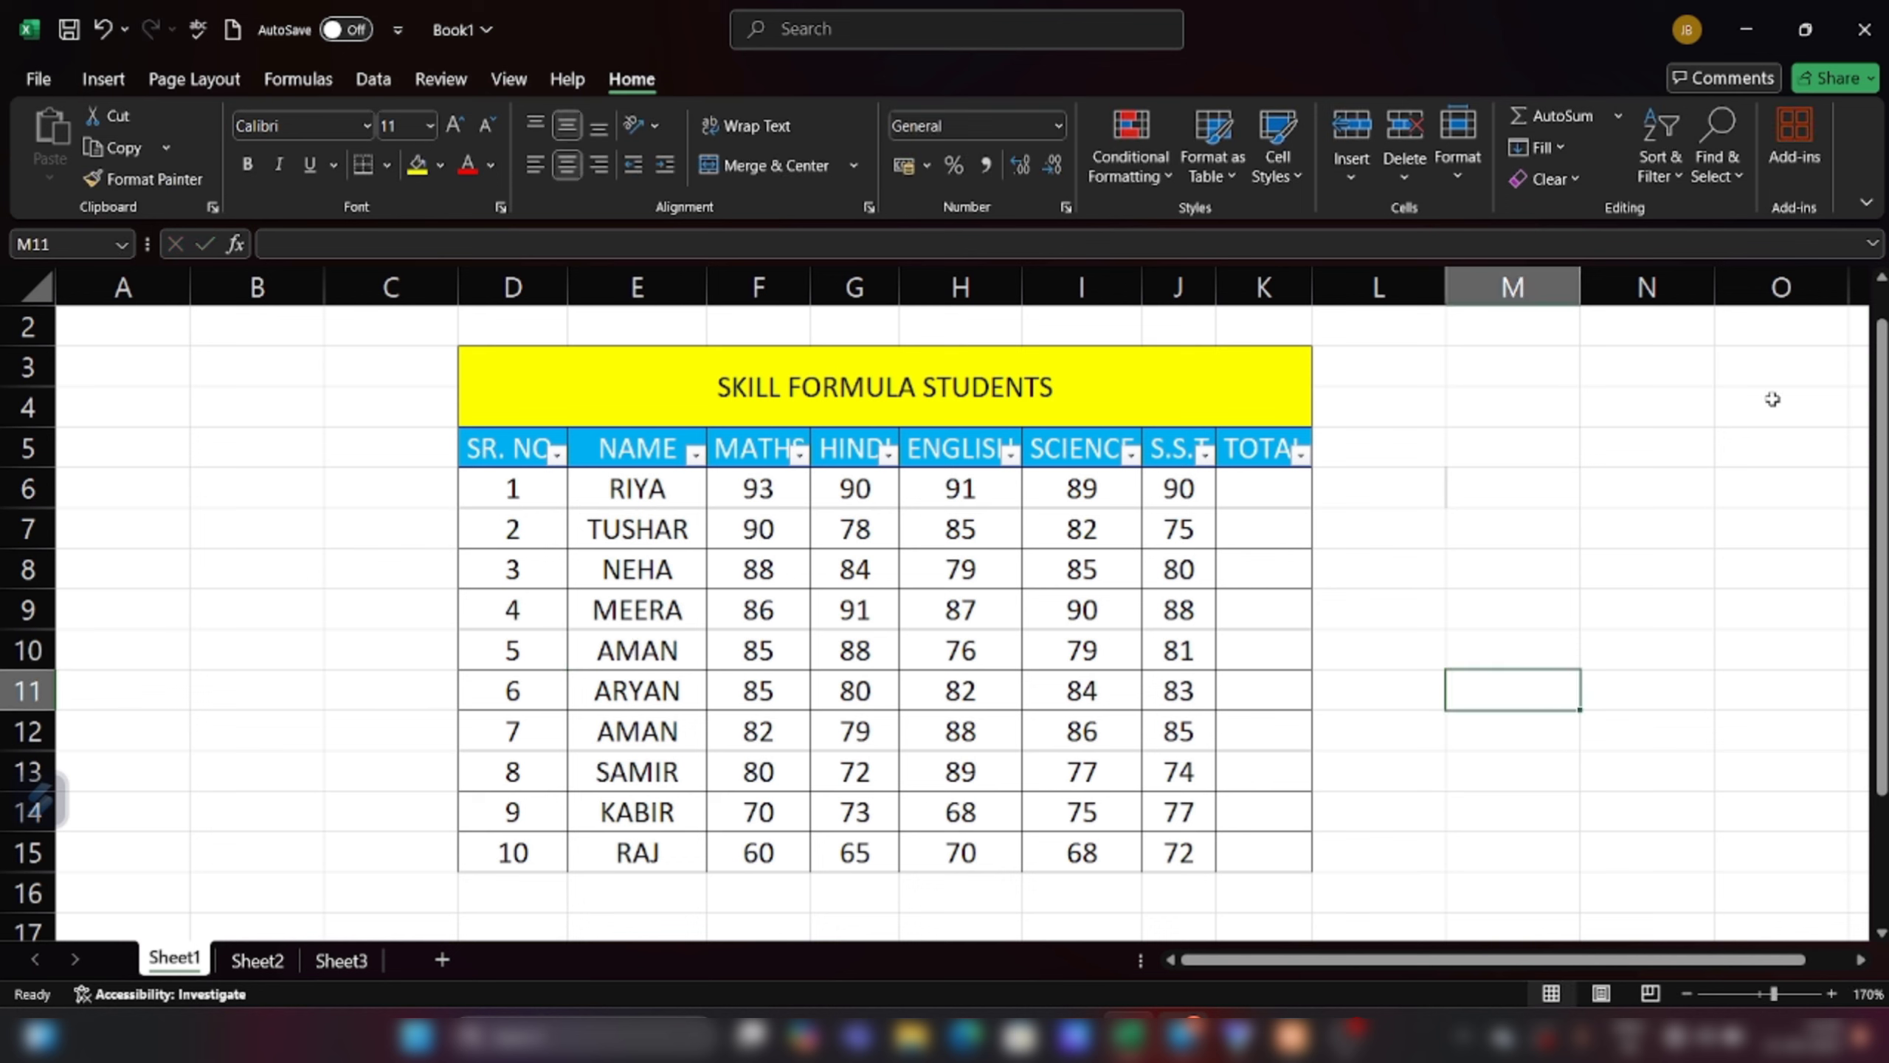
Use Find and Replace to find the duplicated student name and replace only its occurrence in E12 with the new name
click(1722, 160)
click(1753, 251)
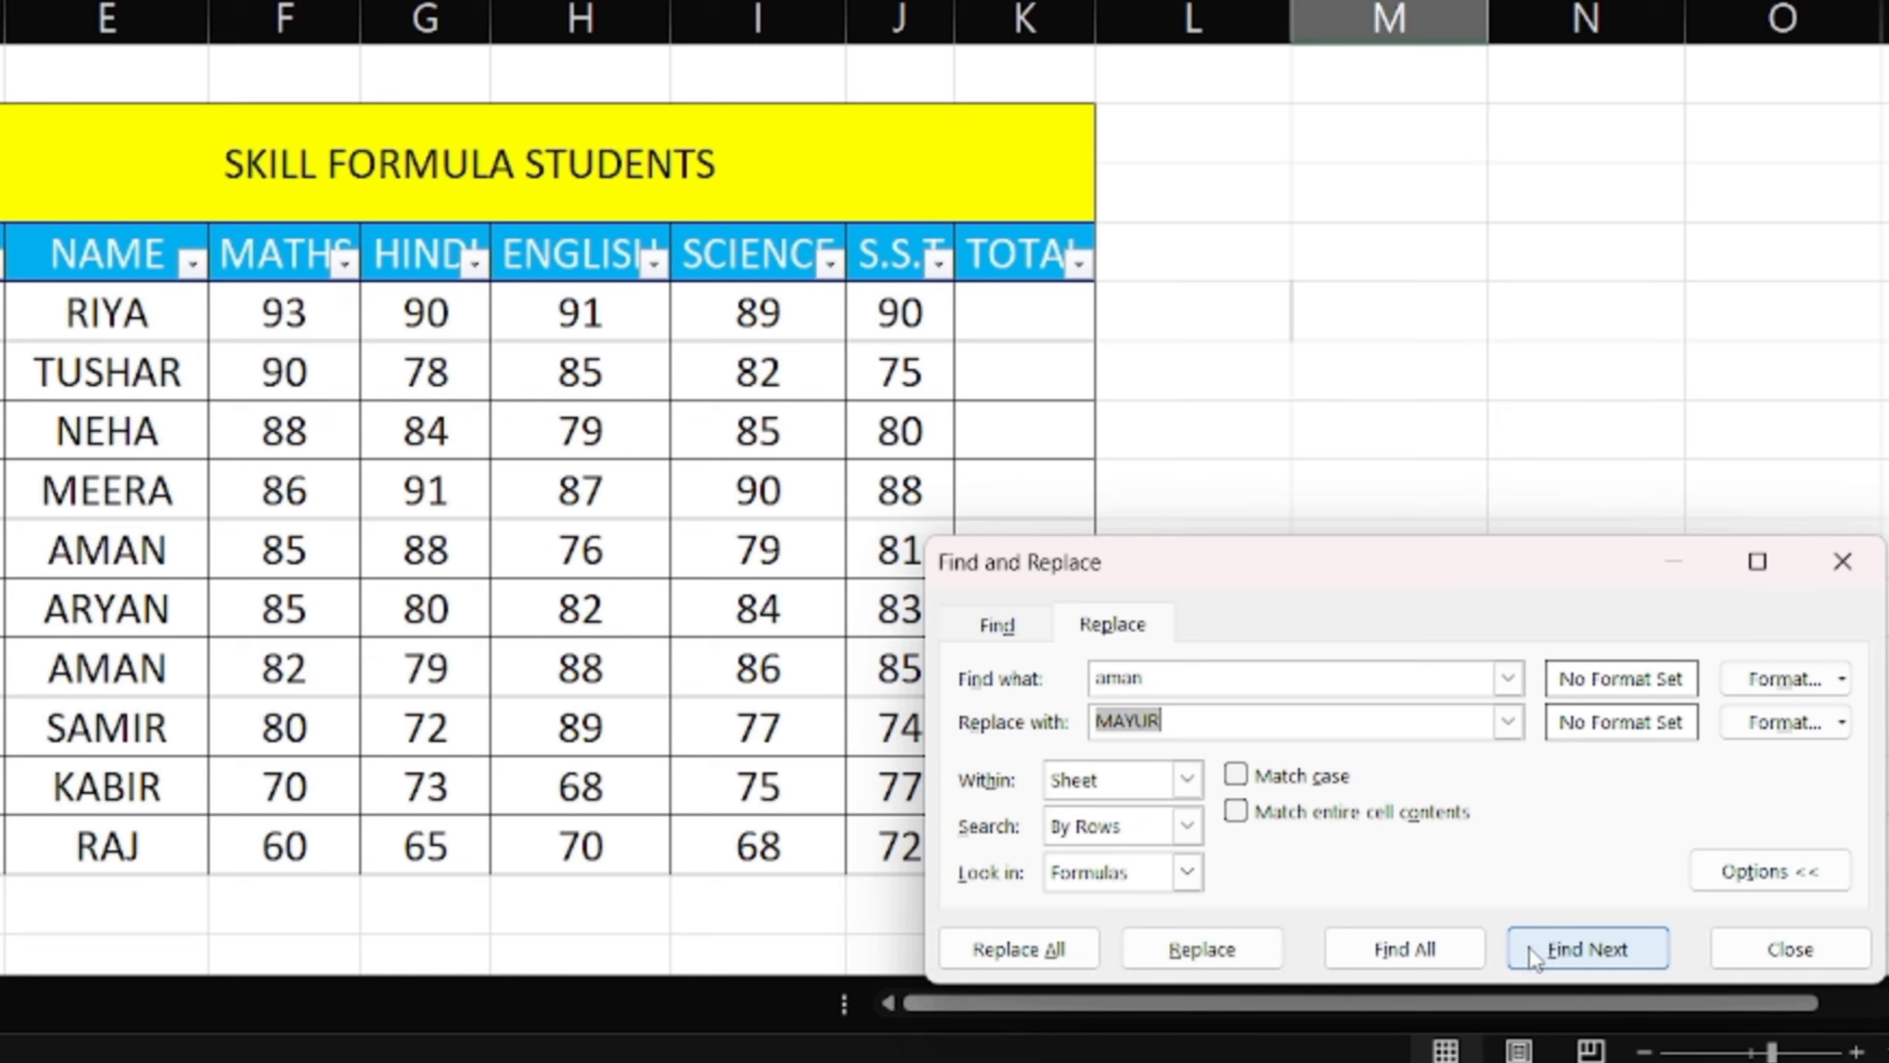
click(1561, 959)
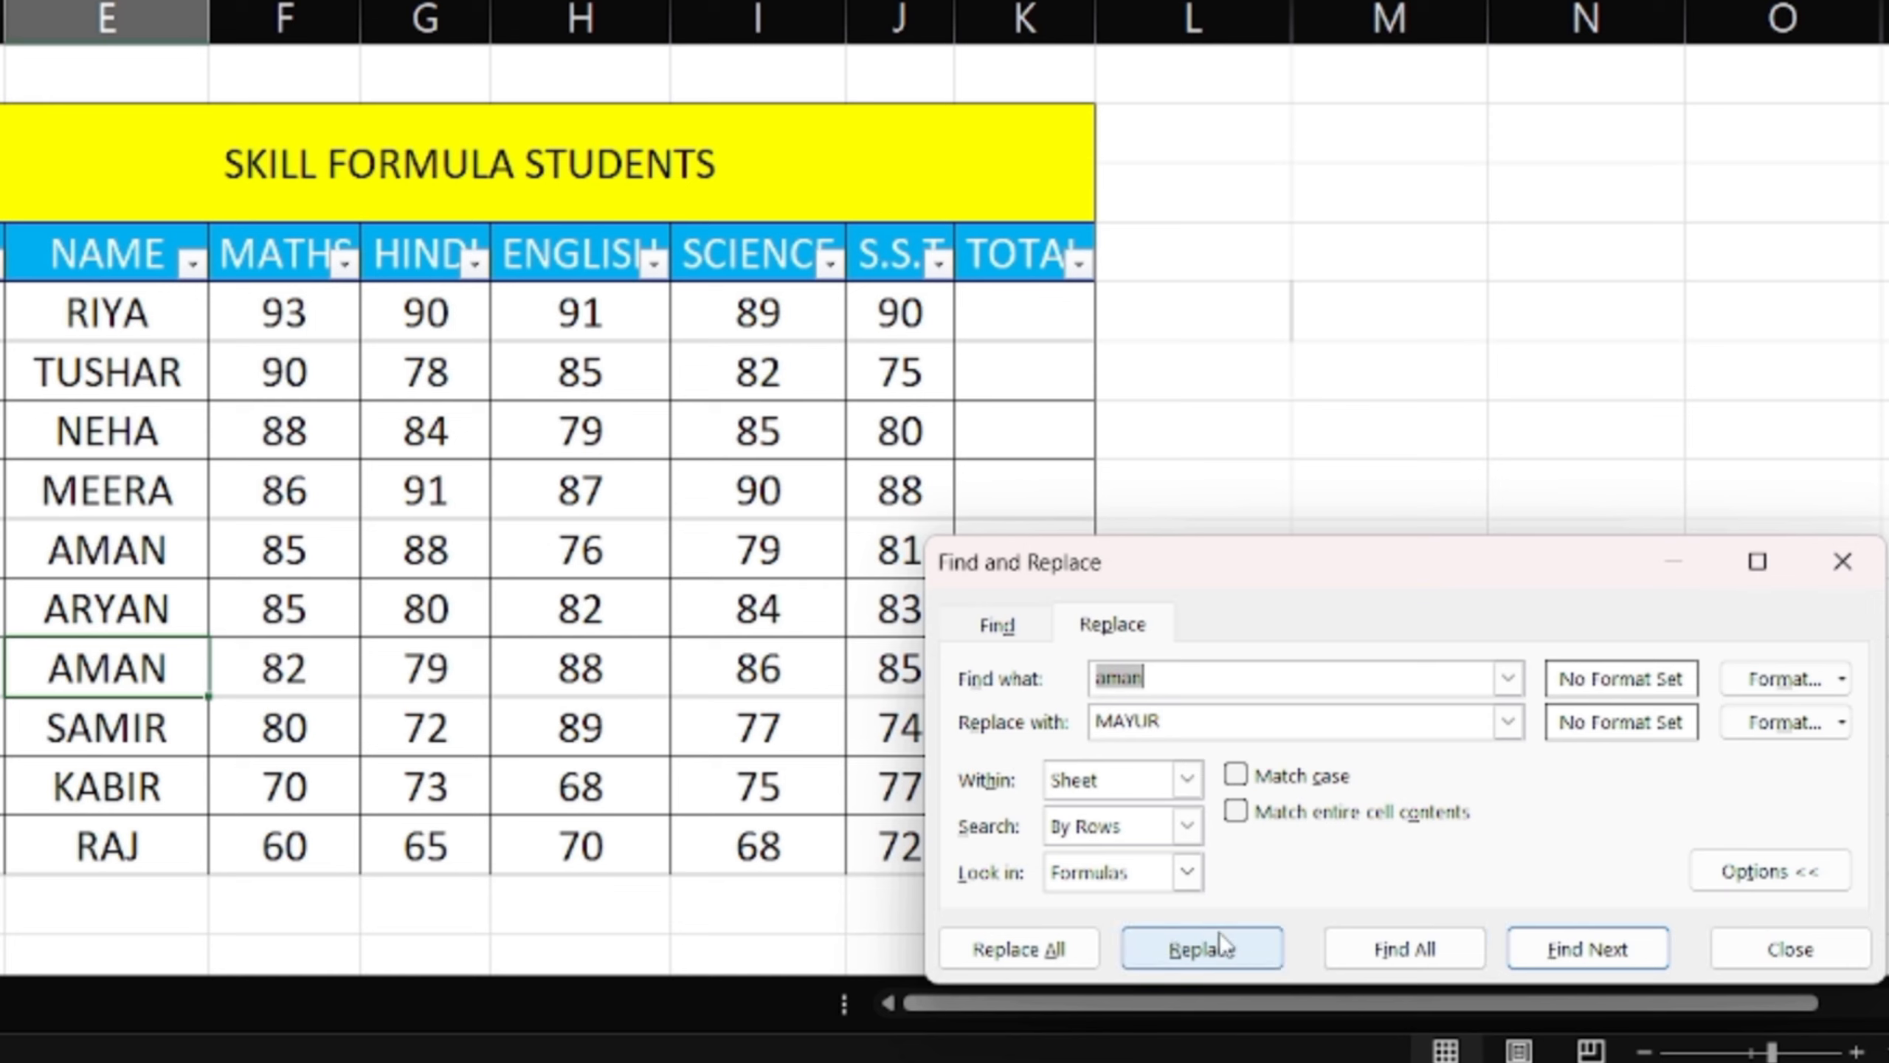
click(1186, 947)
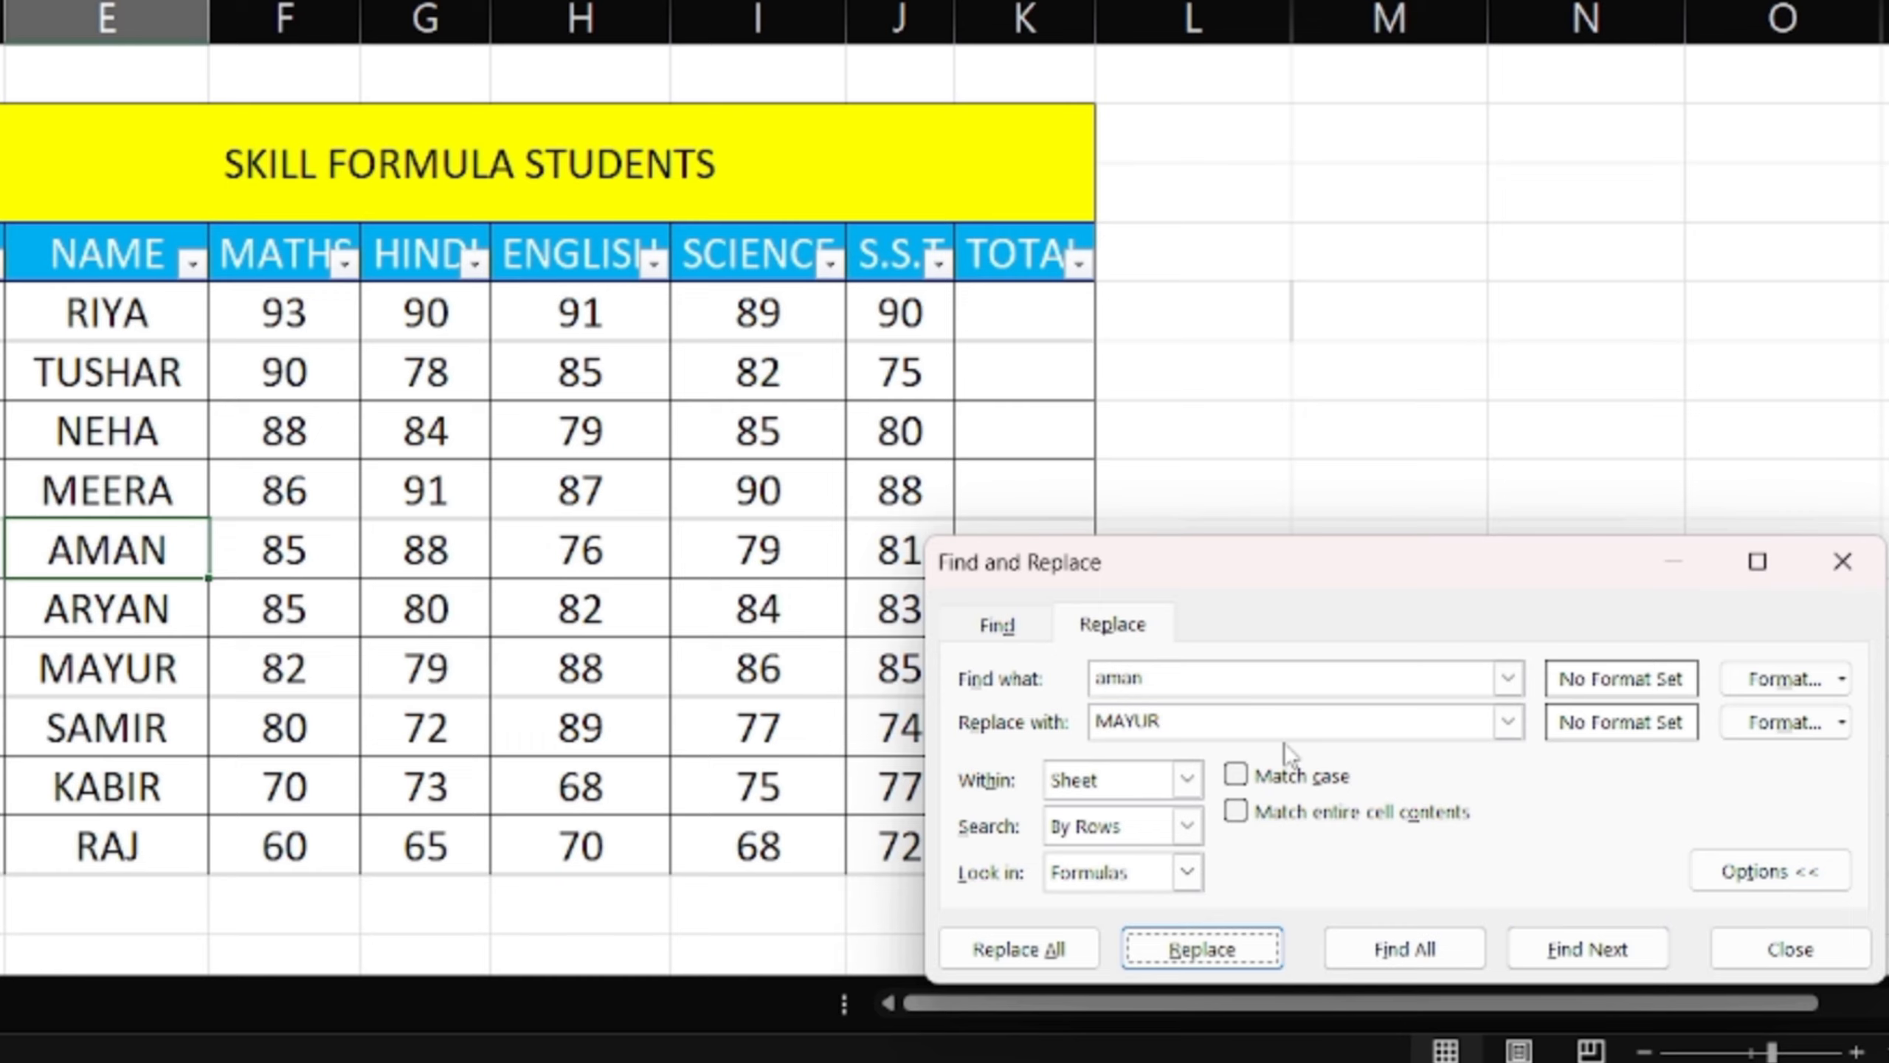
click(1843, 562)
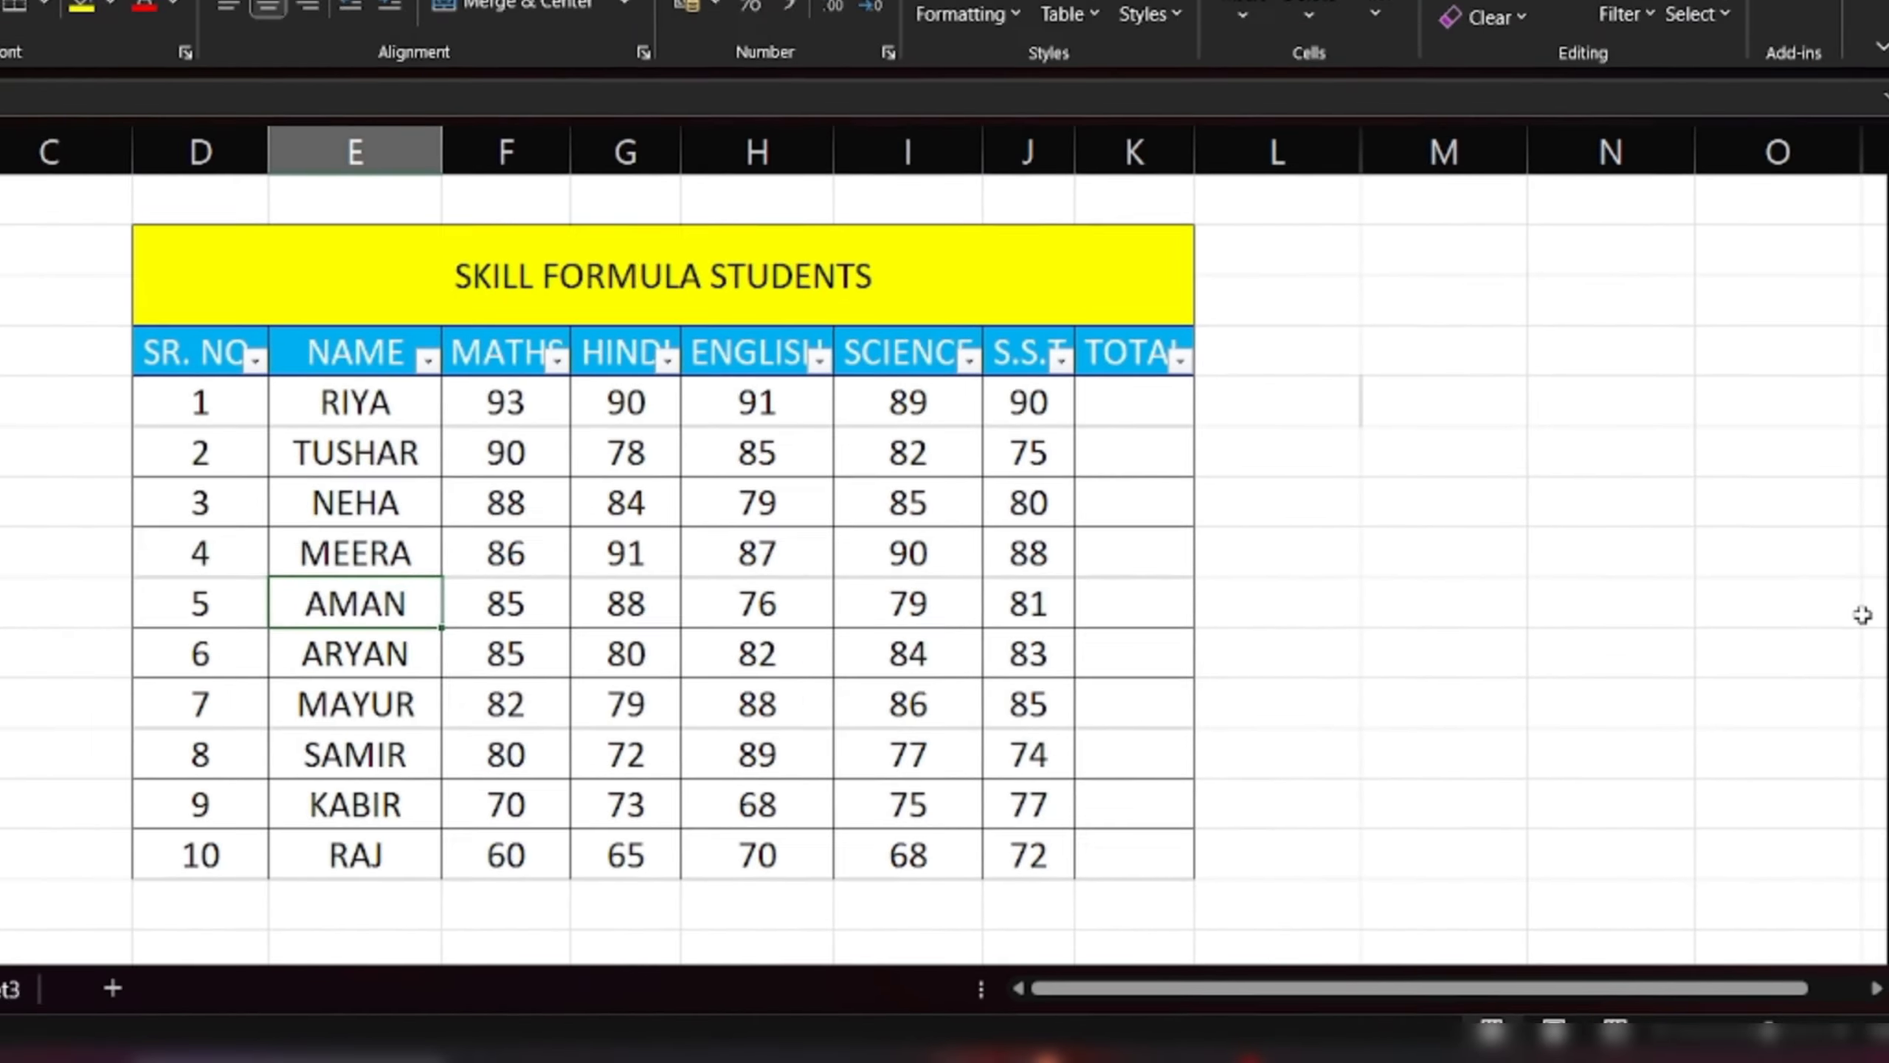
click(1483, 198)
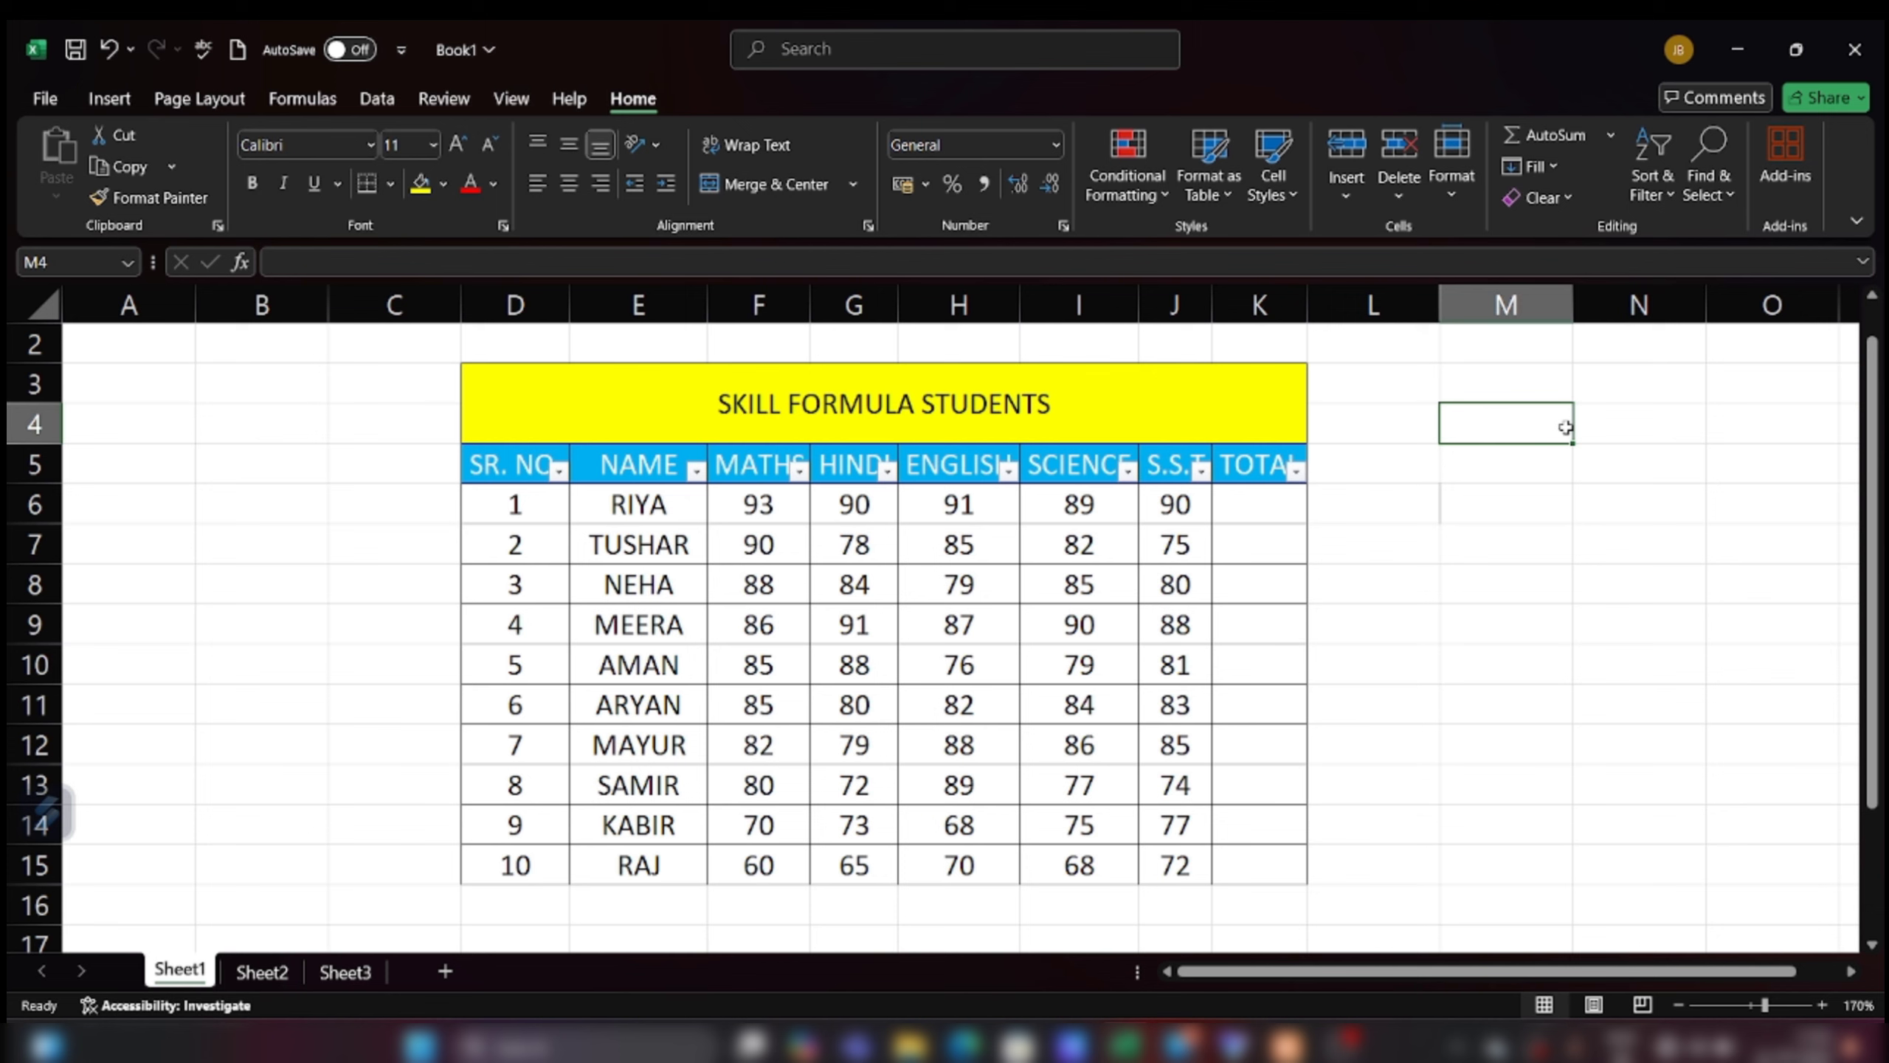
click(1709, 174)
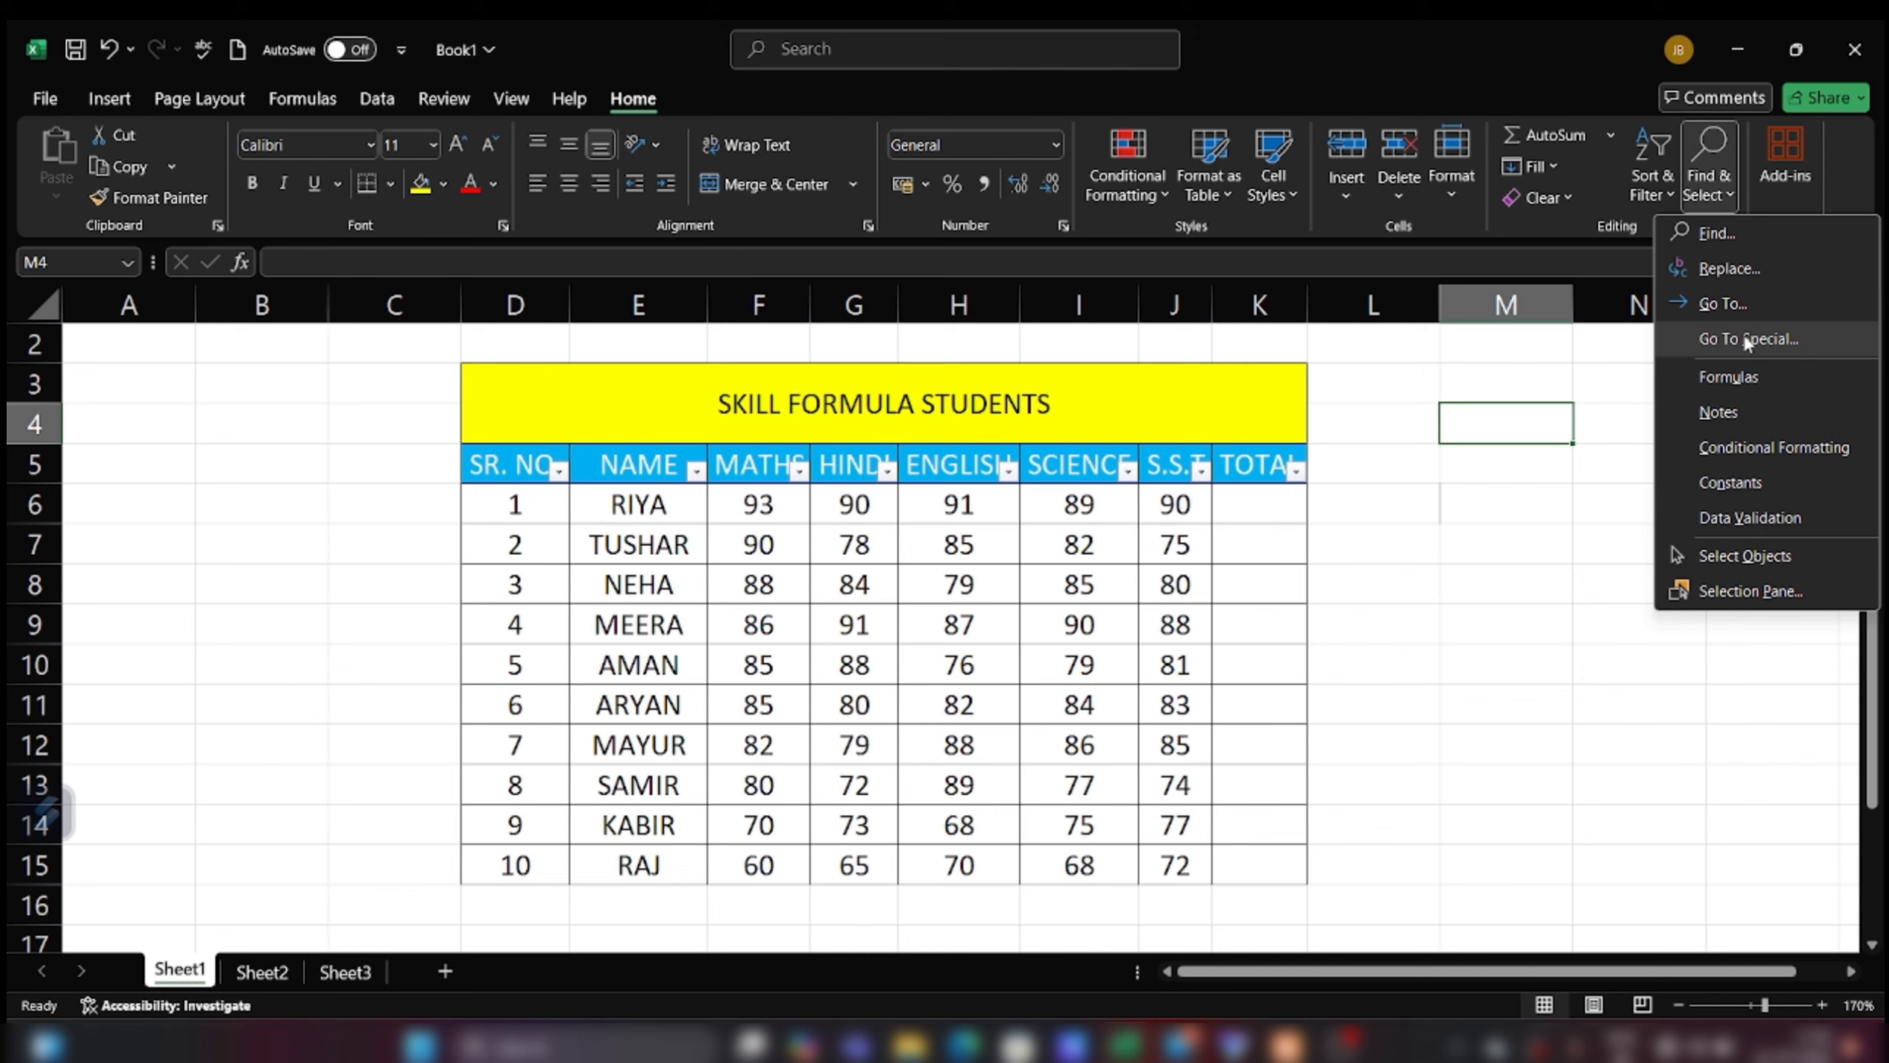
click(1745, 340)
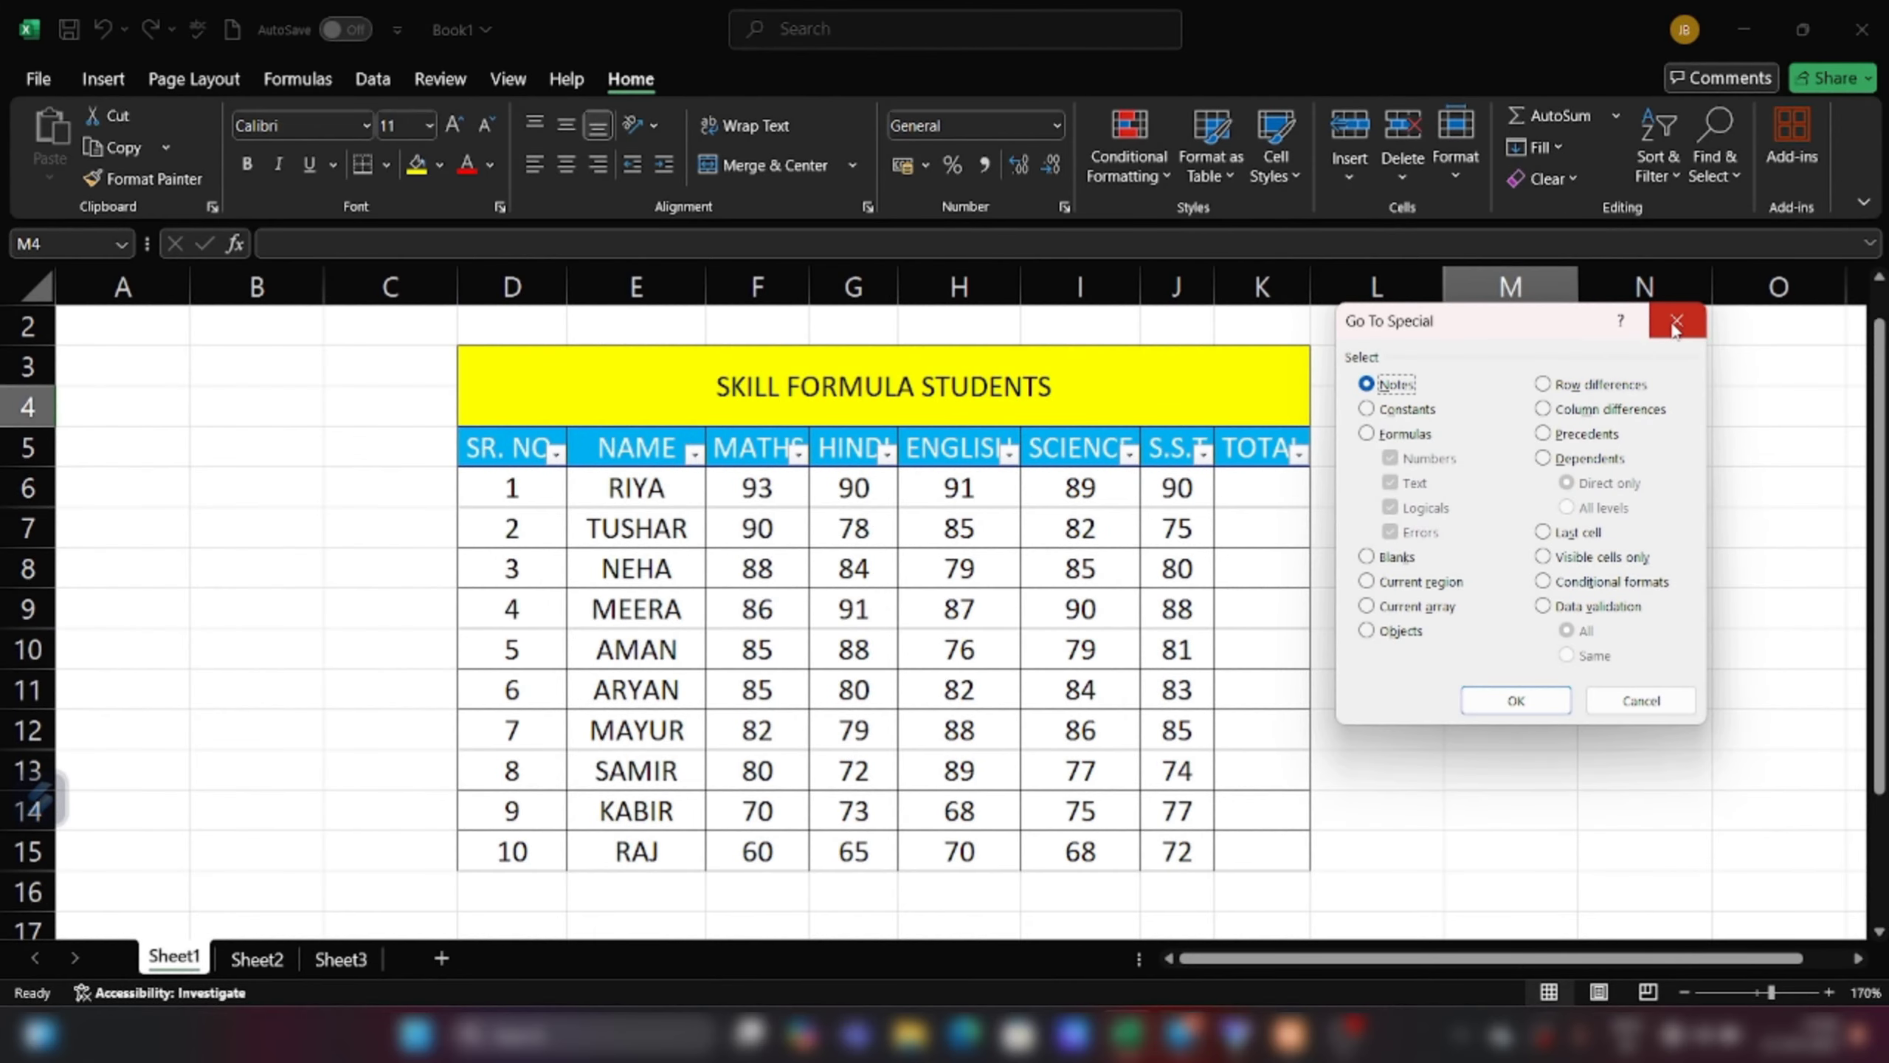
click(1675, 322)
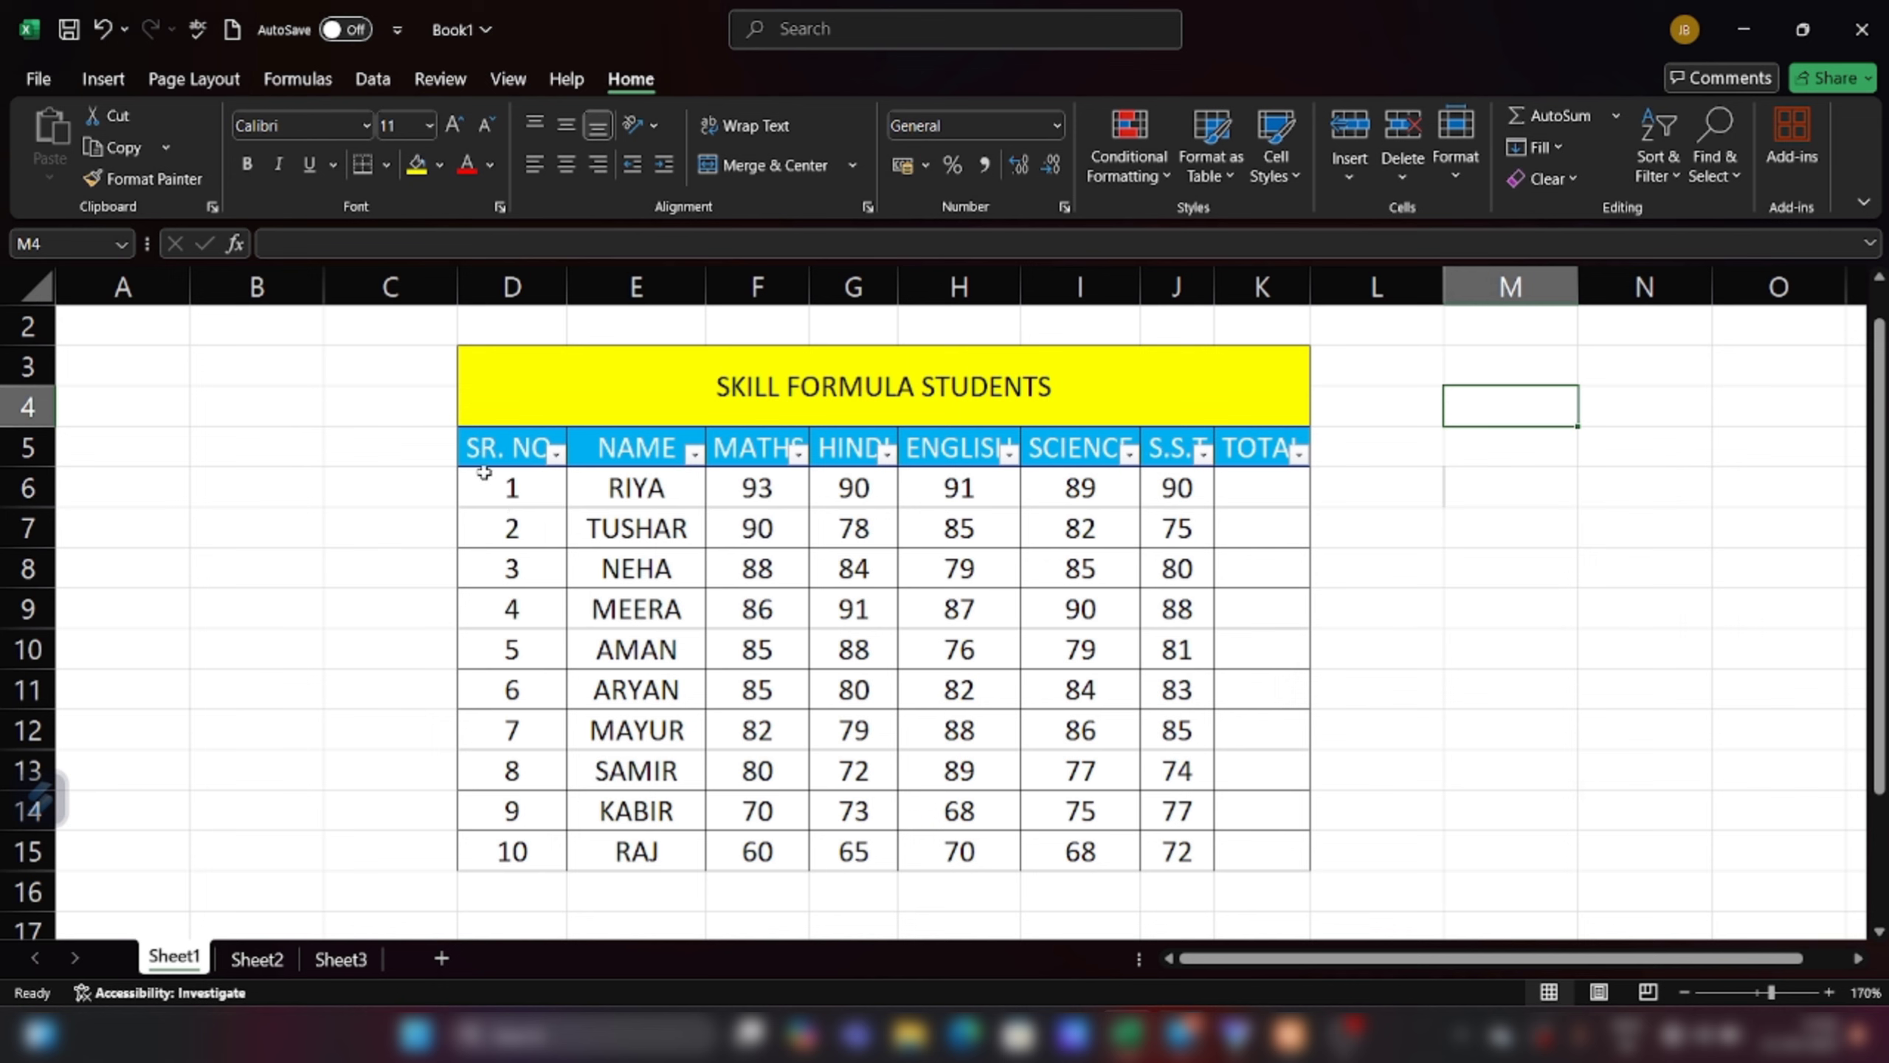
Use Go To Special on the table range D5:J15 to select only the cells D6:J15 below the headings
drag(487, 456, 1187, 851)
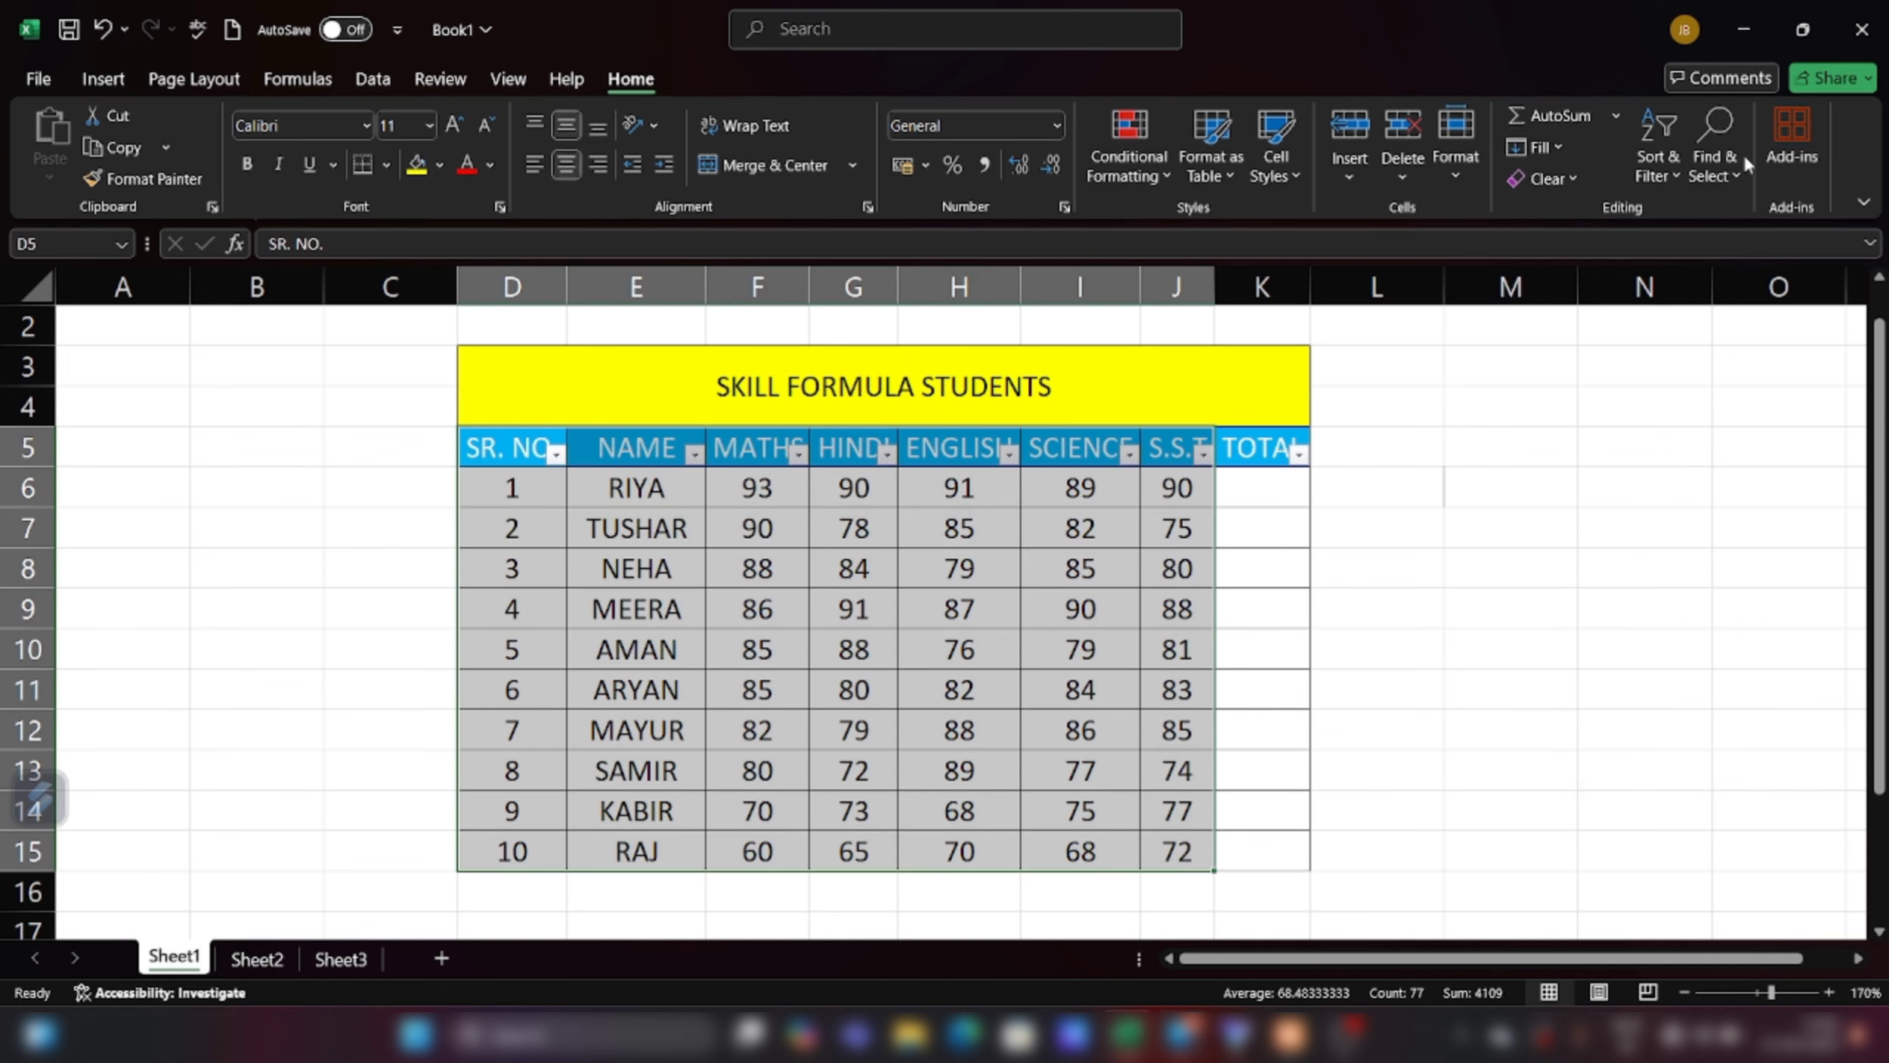
click(1717, 164)
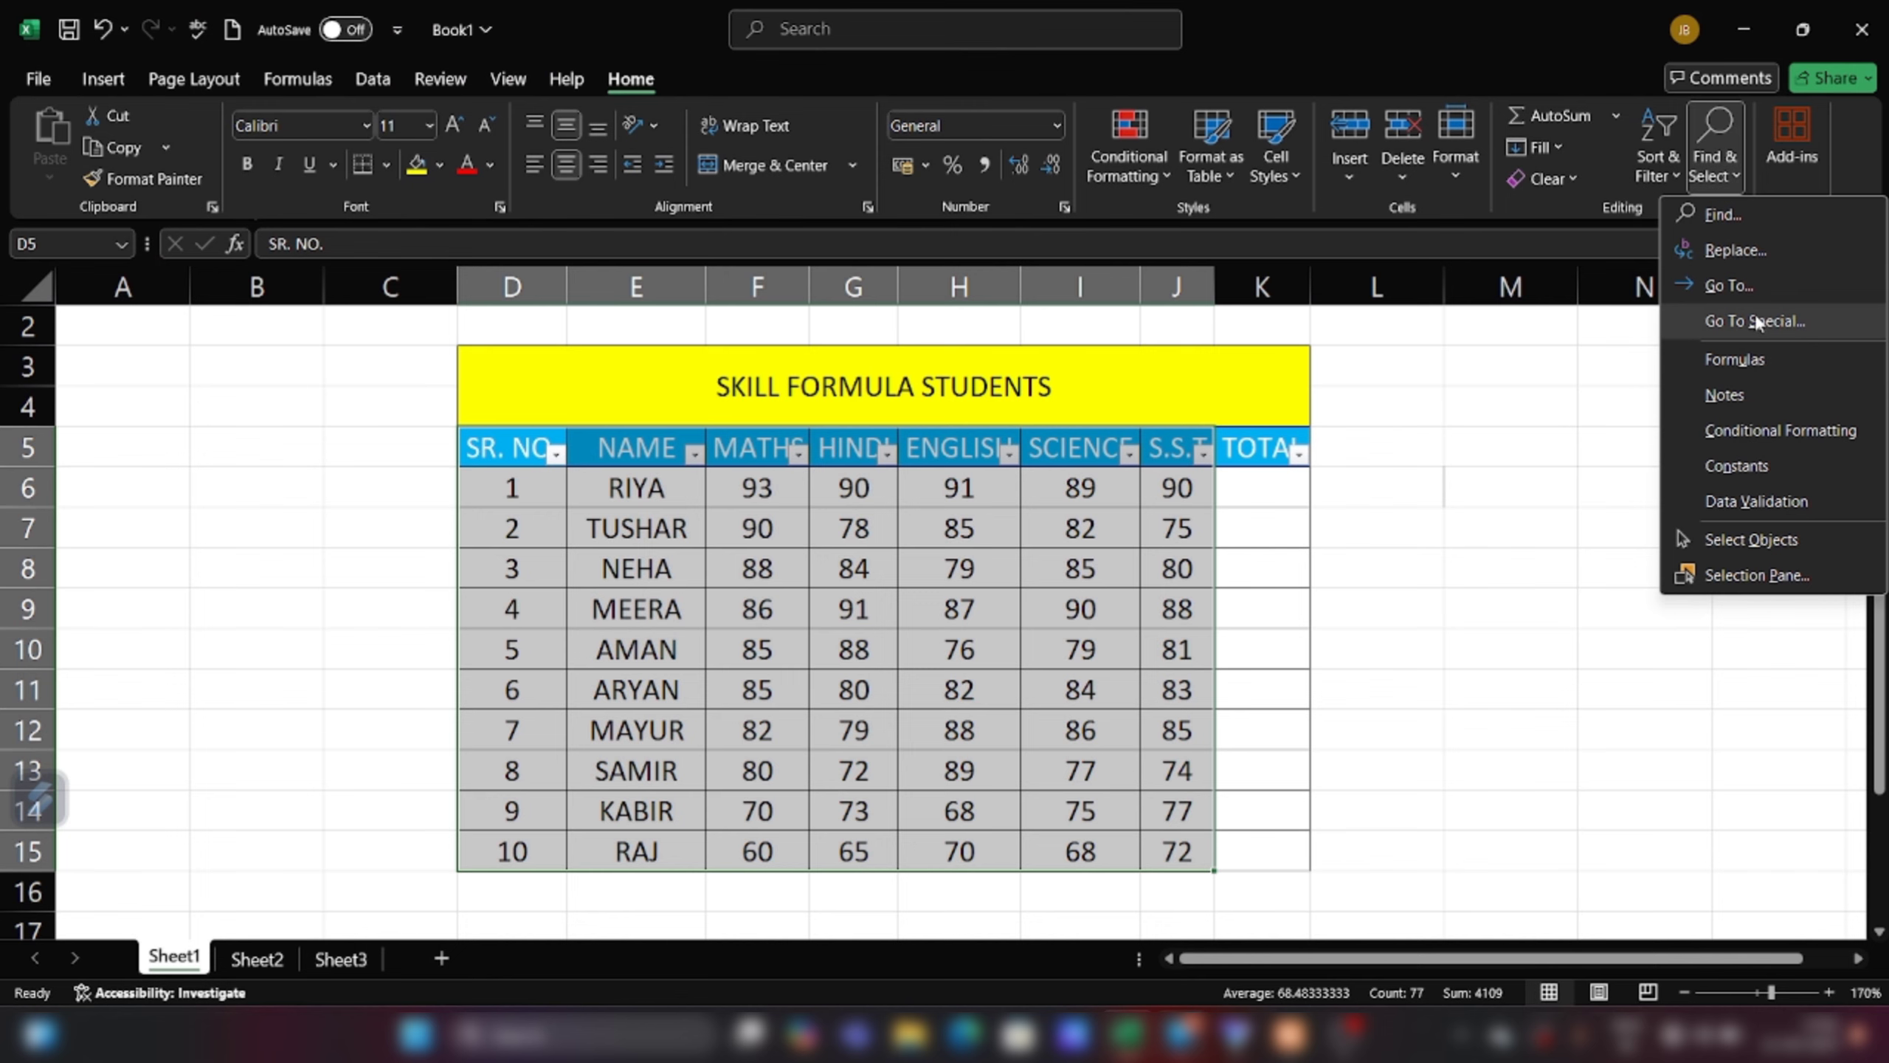
click(1755, 317)
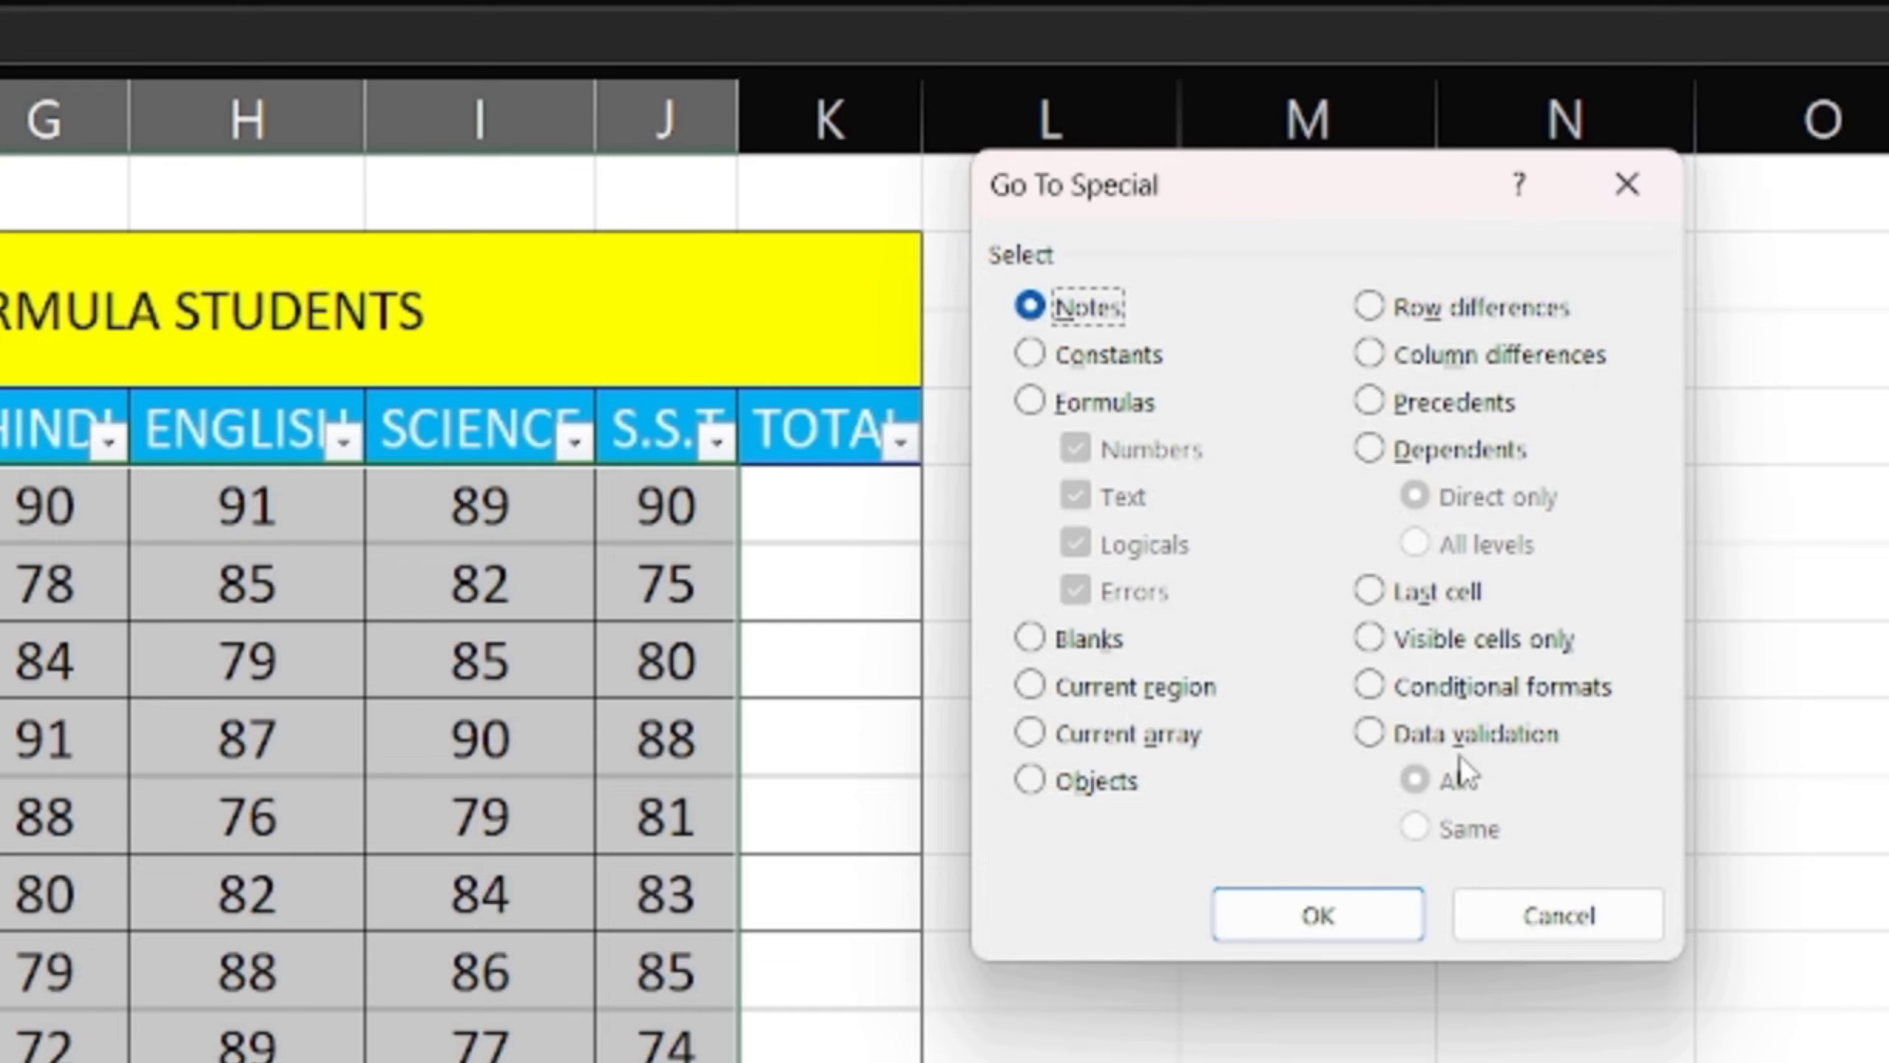
click(1368, 909)
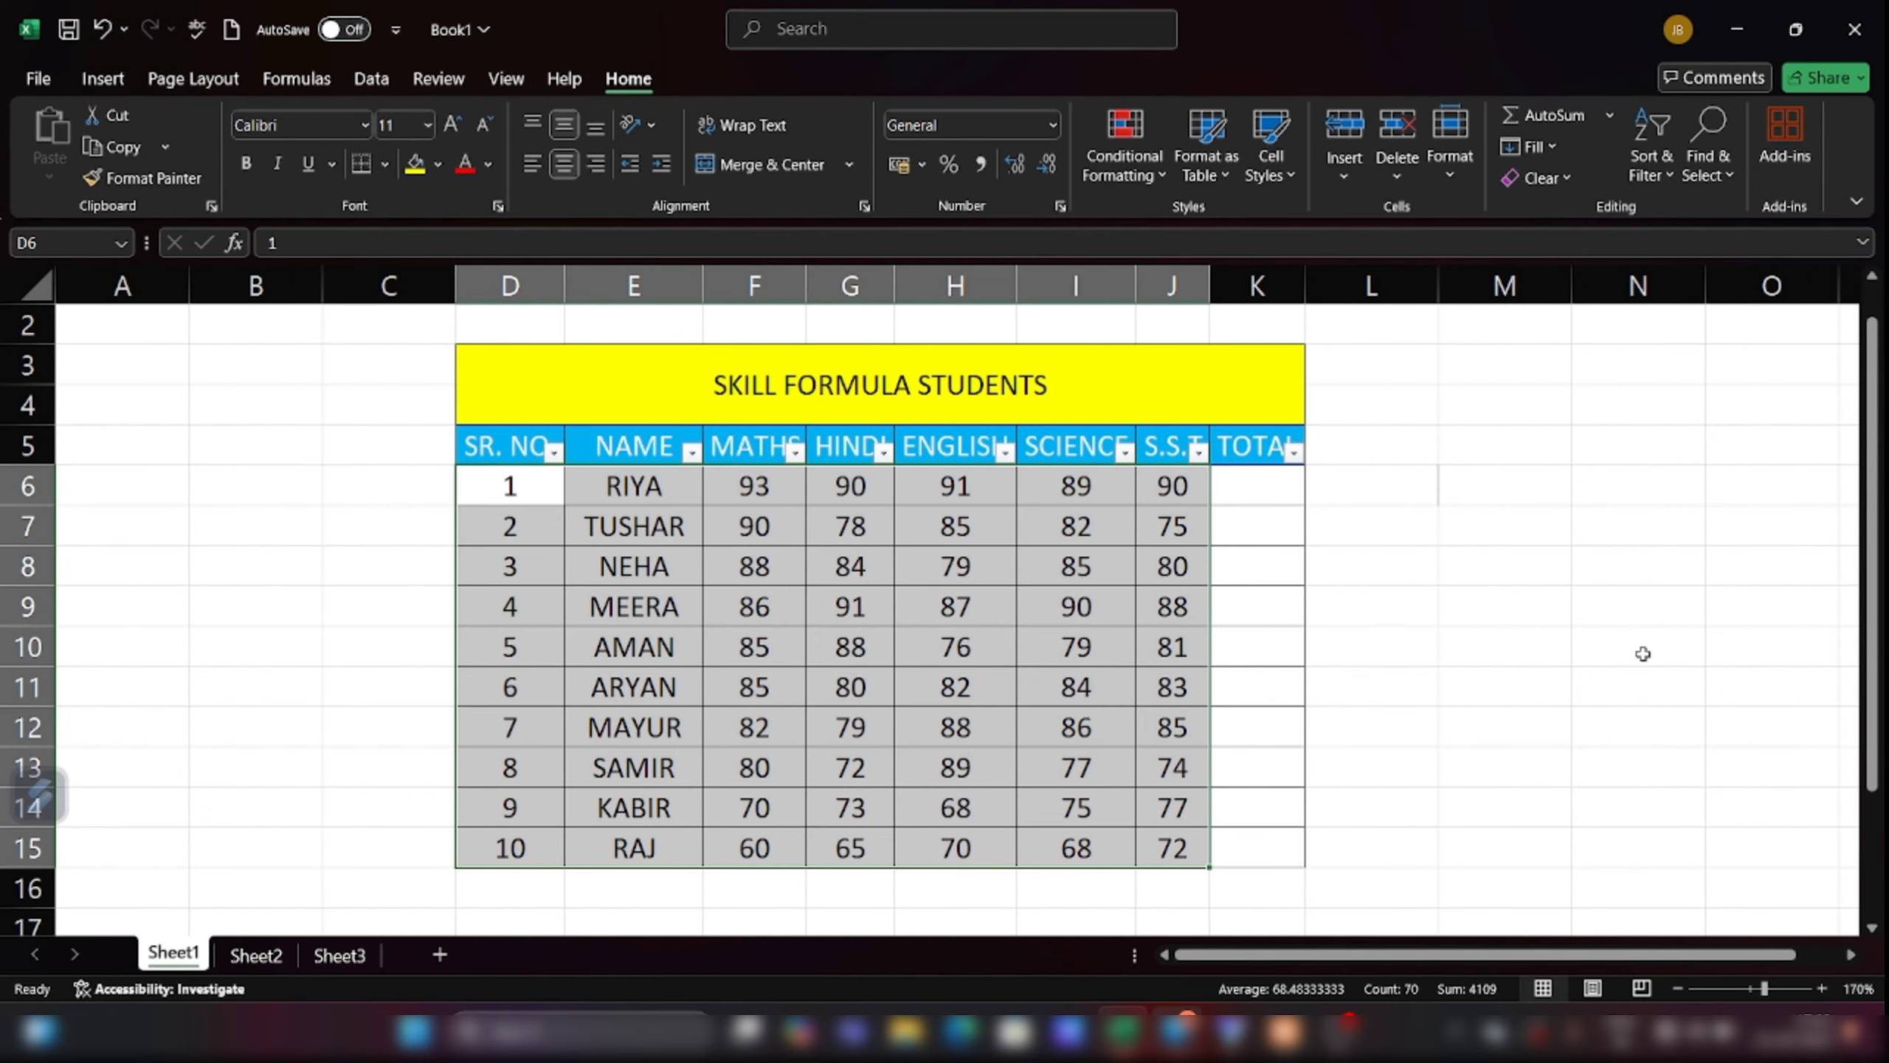